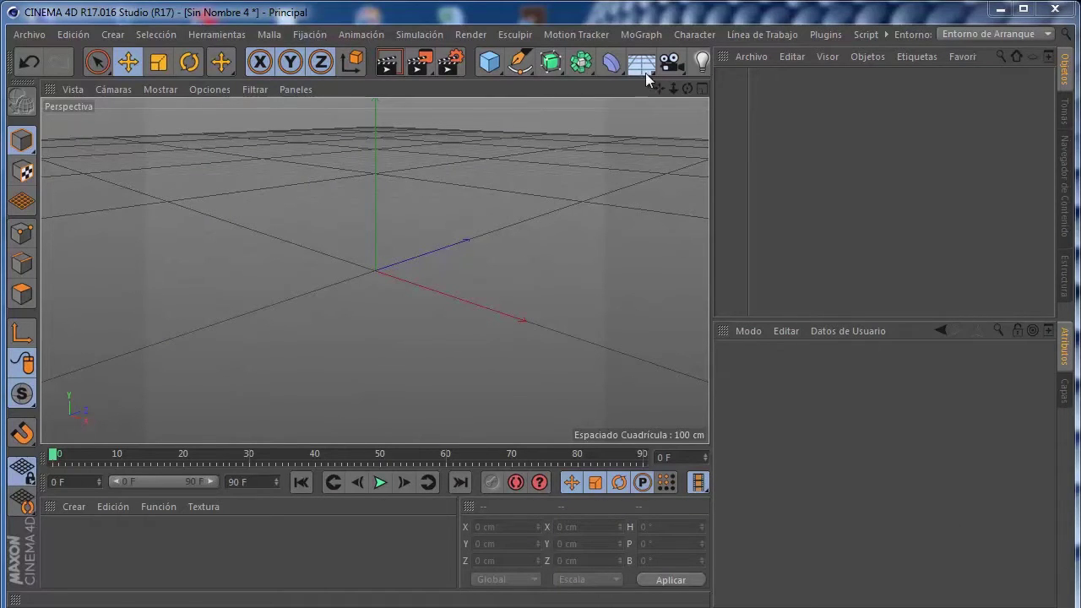
Browse the toolbar's create menus to find the MoGraph Matriz object.
click(106, 34)
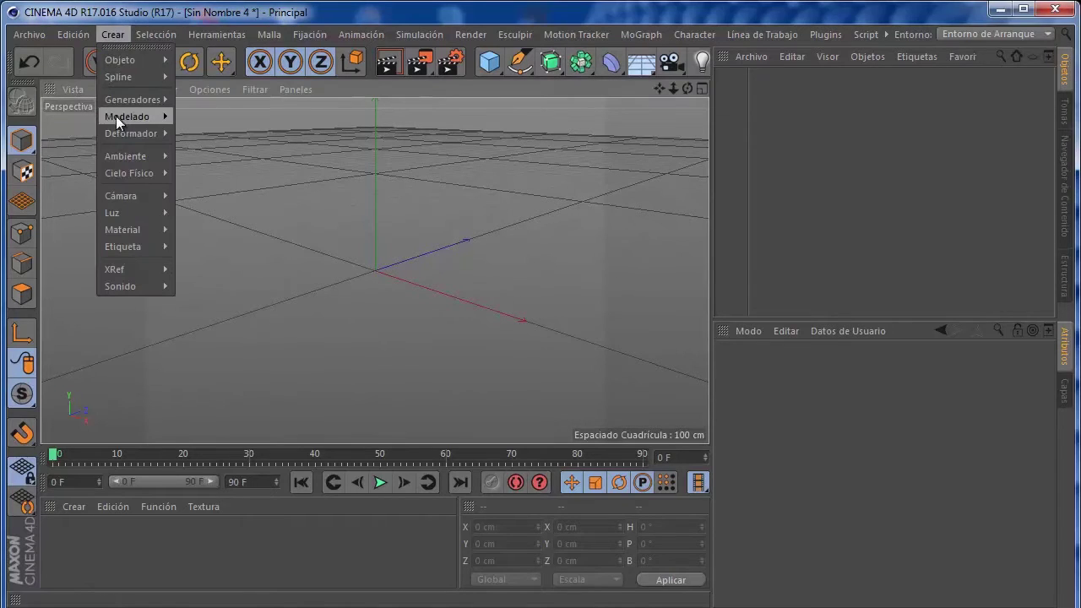
click(108, 35)
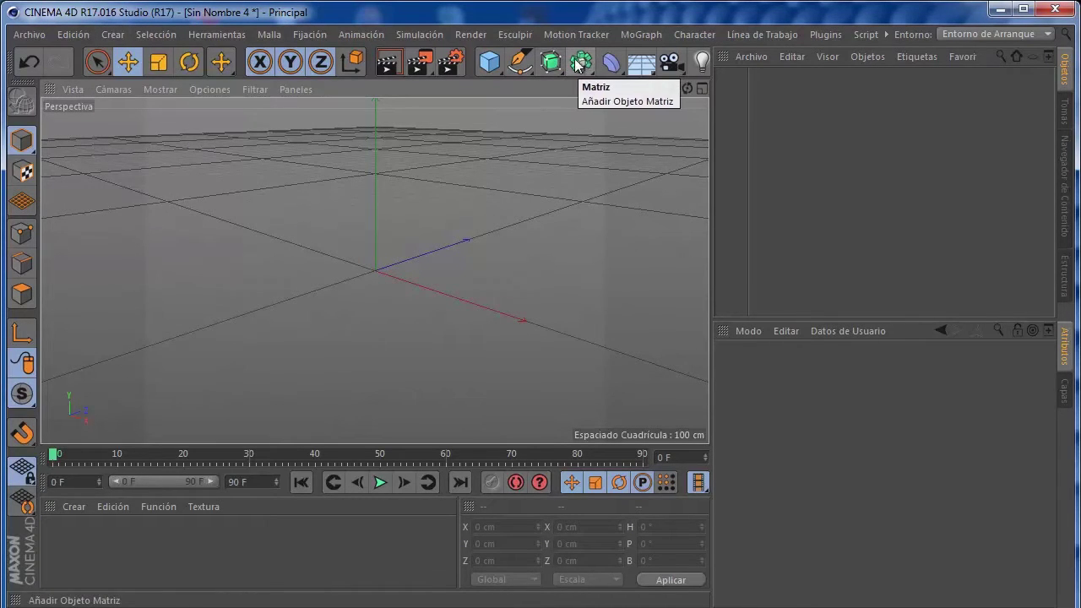
click(551, 62)
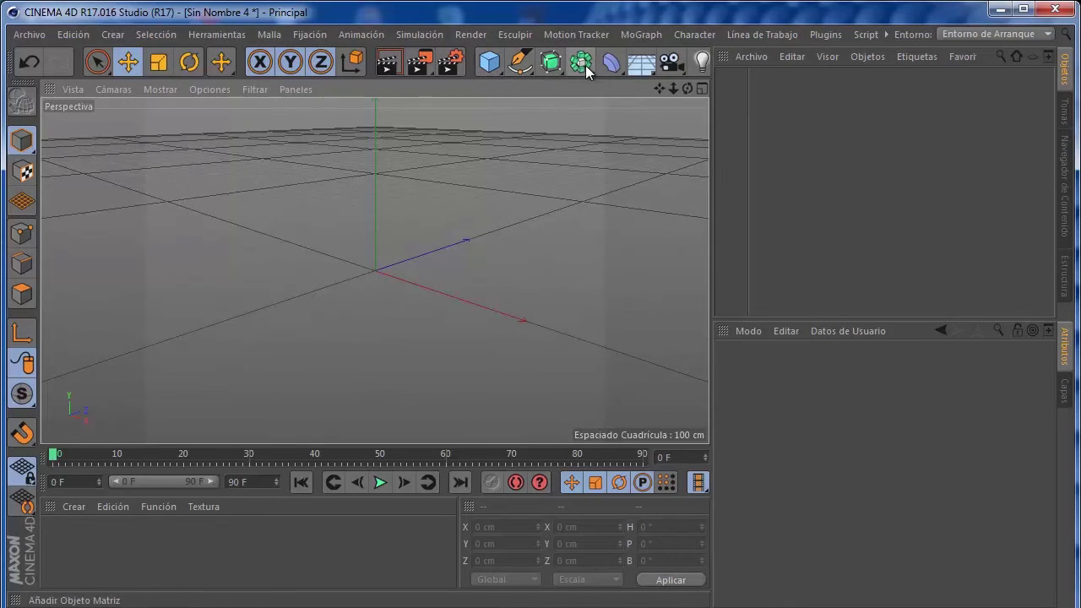
Add a Matriz object and a Cubo to the scene.
drag(585, 65, 636, 95)
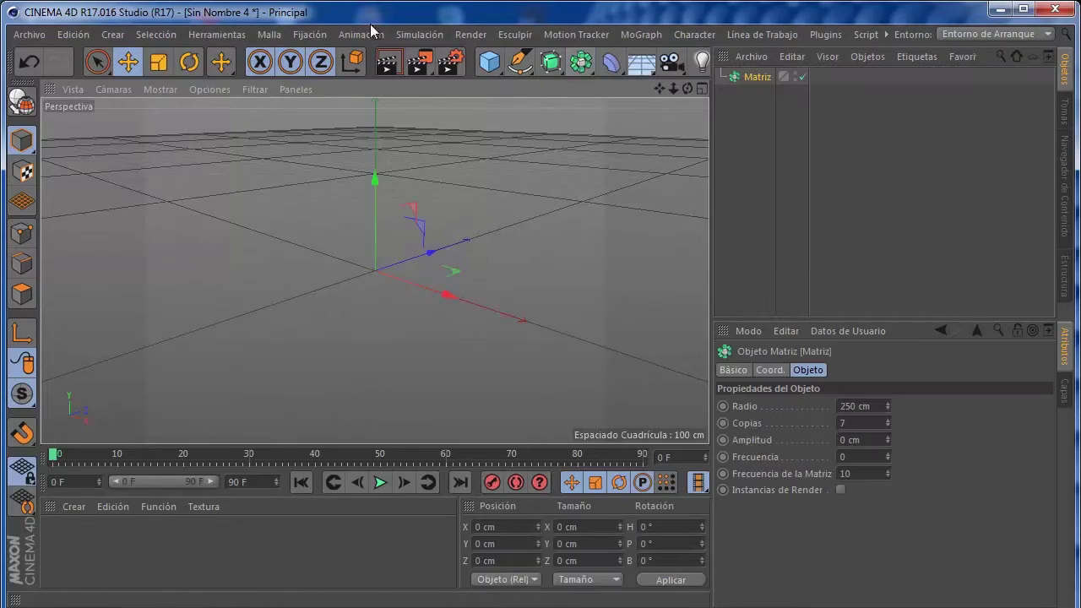
click(493, 64)
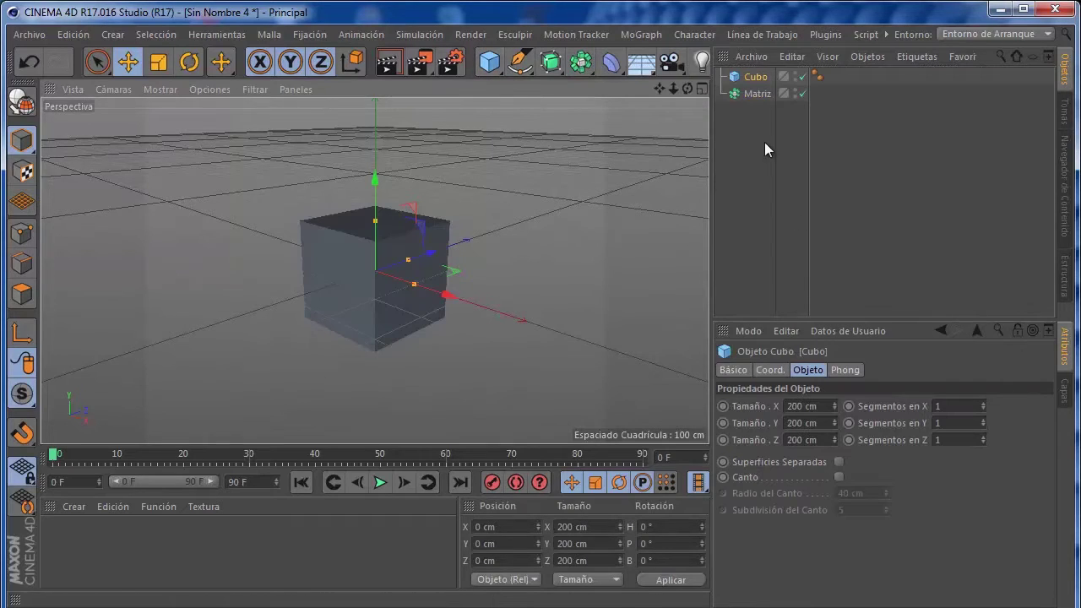
click(759, 94)
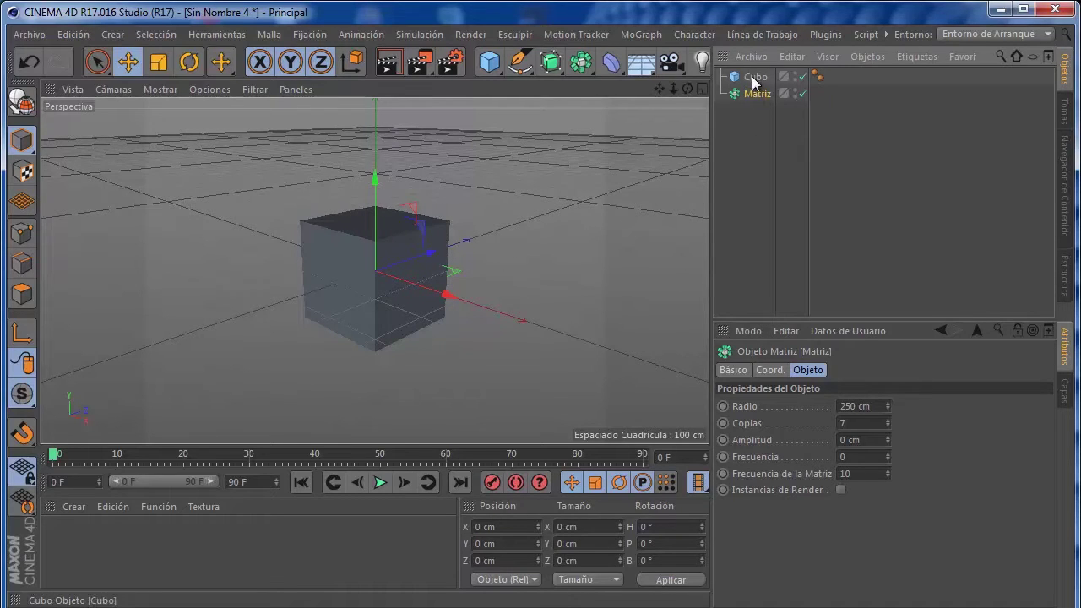
Nest the Cubo under the Matriz, producing a ring of 7 cube copies.
drag(754, 77, 758, 94)
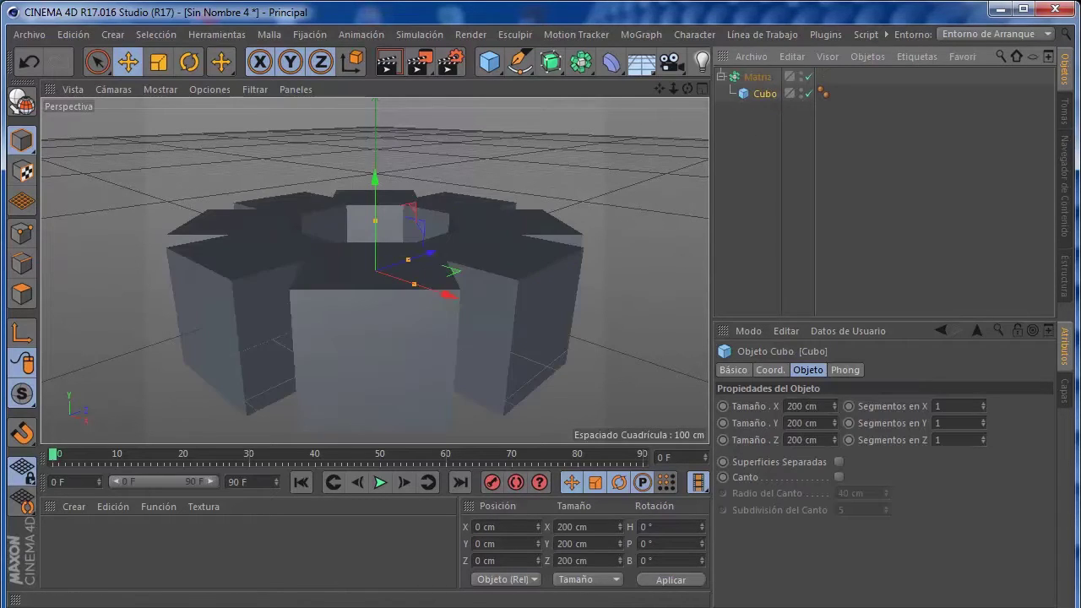
scroll(314, 237, down, 2)
scroll(393, 218, up, 2)
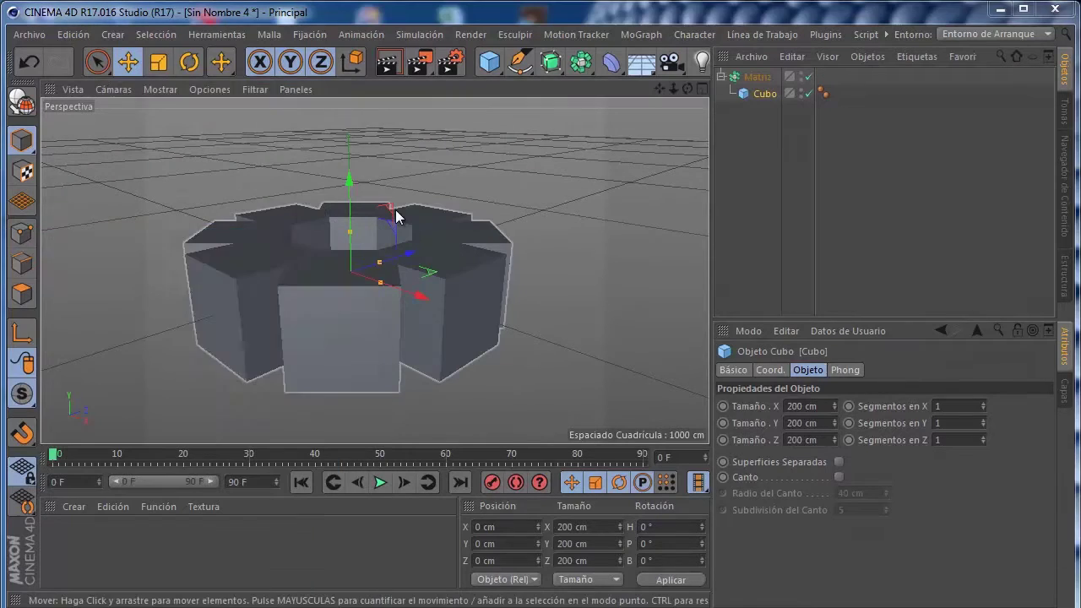
drag(419, 290, 419, 292)
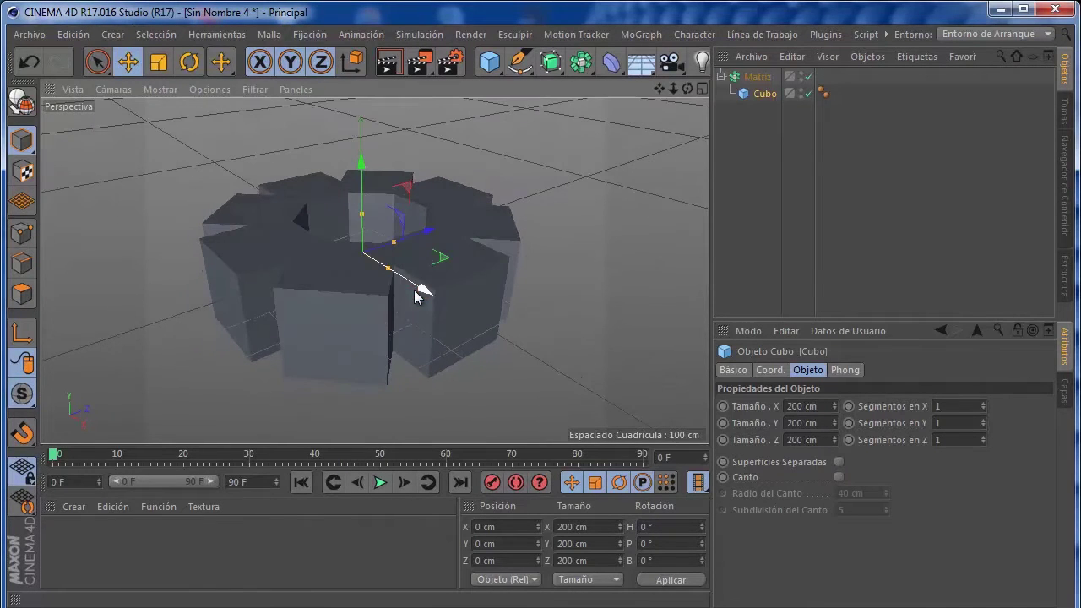
click(757, 76)
scroll(365, 317, down, 3)
scroll(365, 317, up, 2)
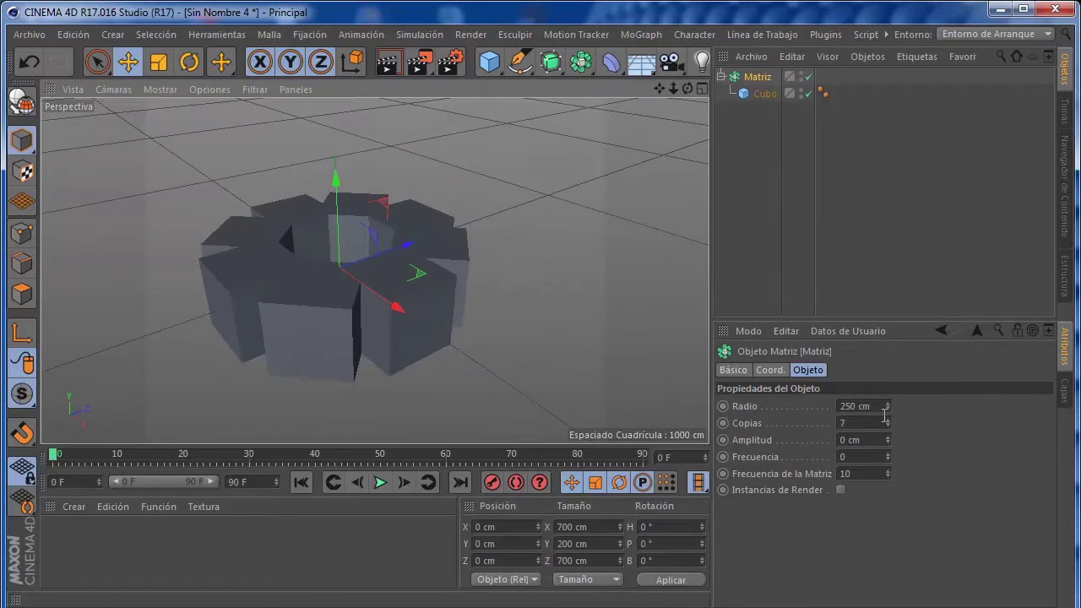
Spread the Matriz ring to a 499 cm radius and narrow the cube along X.
drag(890, 405, 889, 401)
scroll(606, 311, down, 2)
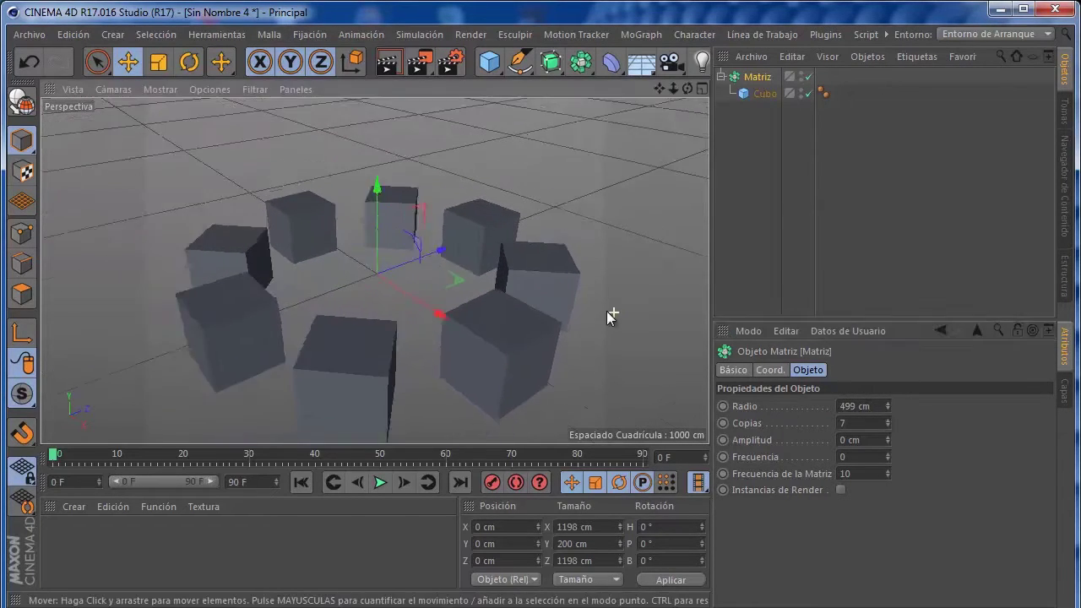
scroll(507, 313, up, 2)
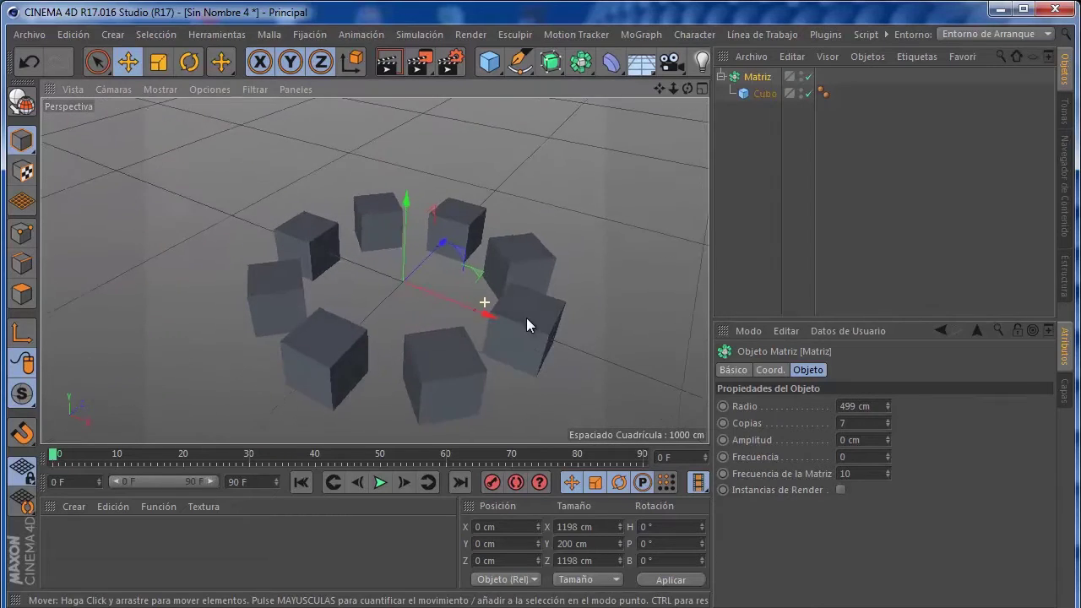
click(762, 93)
drag(835, 408, 835, 413)
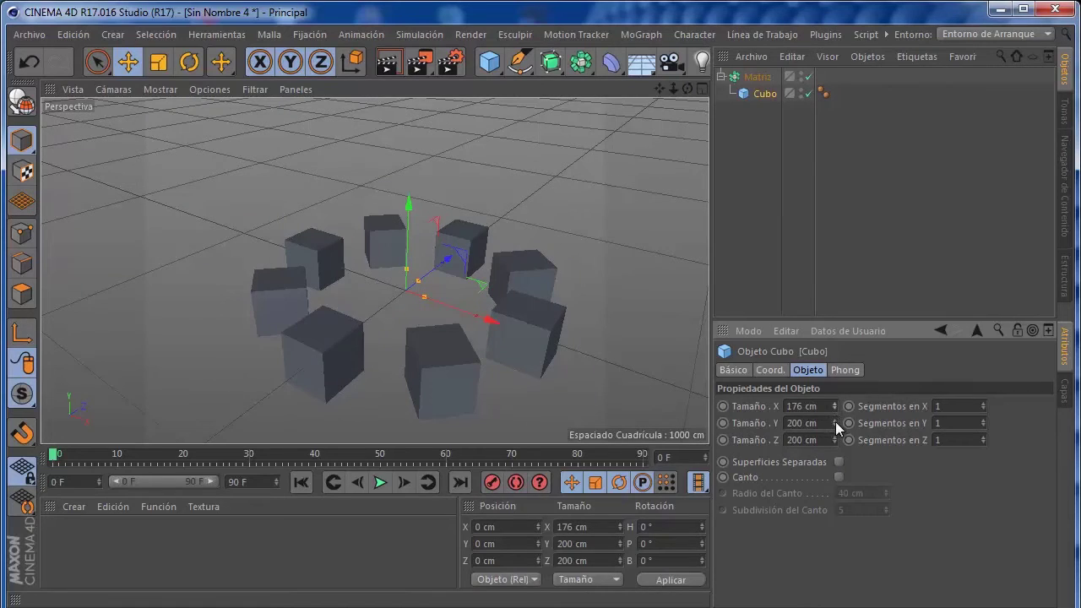
Set Matriz Copias 10, Amplitud 223 cm, matrix frequency 11.82, and tick Instancias de Render.
click(772, 75)
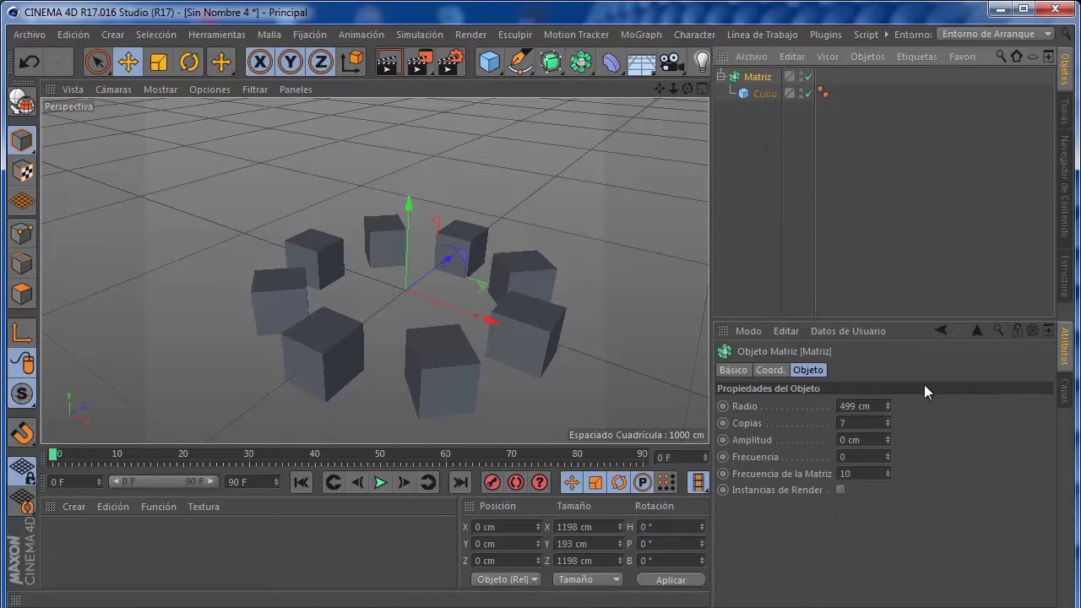
click(887, 422)
click(888, 423)
click(887, 421)
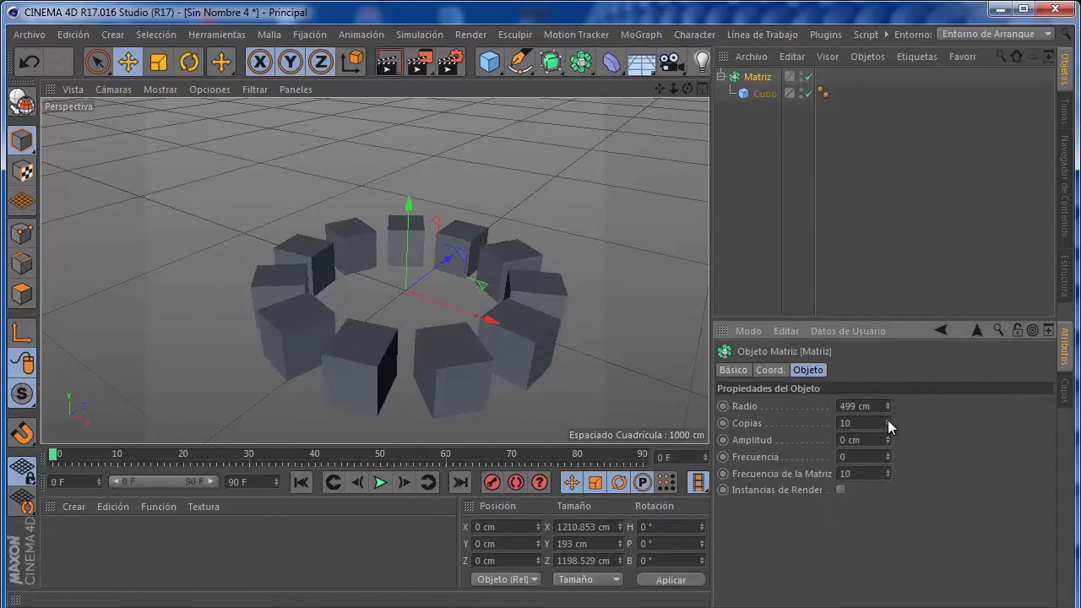
mouse_move(887, 439)
mouse_down()
mouse_move(886, 424)
mouse_move(890, 455)
mouse_move(888, 432)
mouse_up()
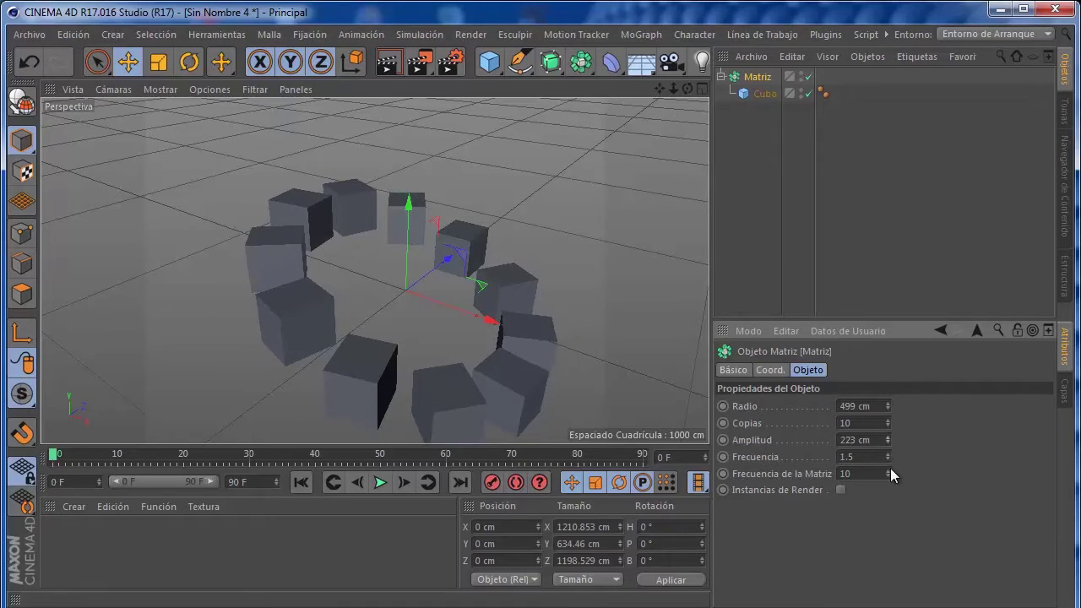
drag(891, 470, 887, 470)
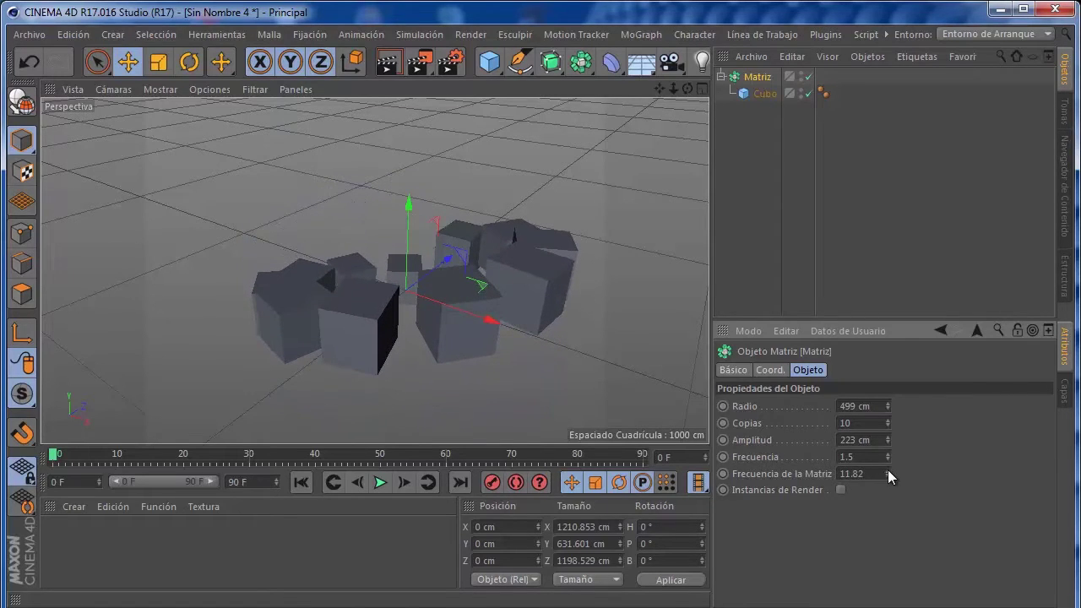
mouse_move(426, 320)
alt+mouse_down()
mouse_move(425, 250)
mouse_move(374, 278)
mouse_move(321, 270)
alt+mouse_up()
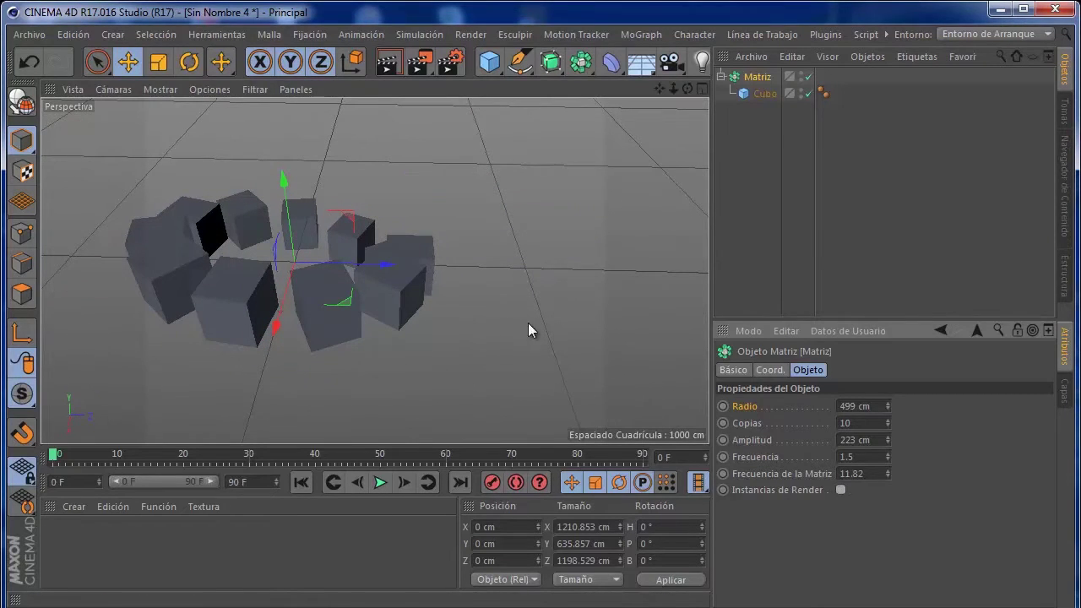
alt+drag(546, 317, 470, 343)
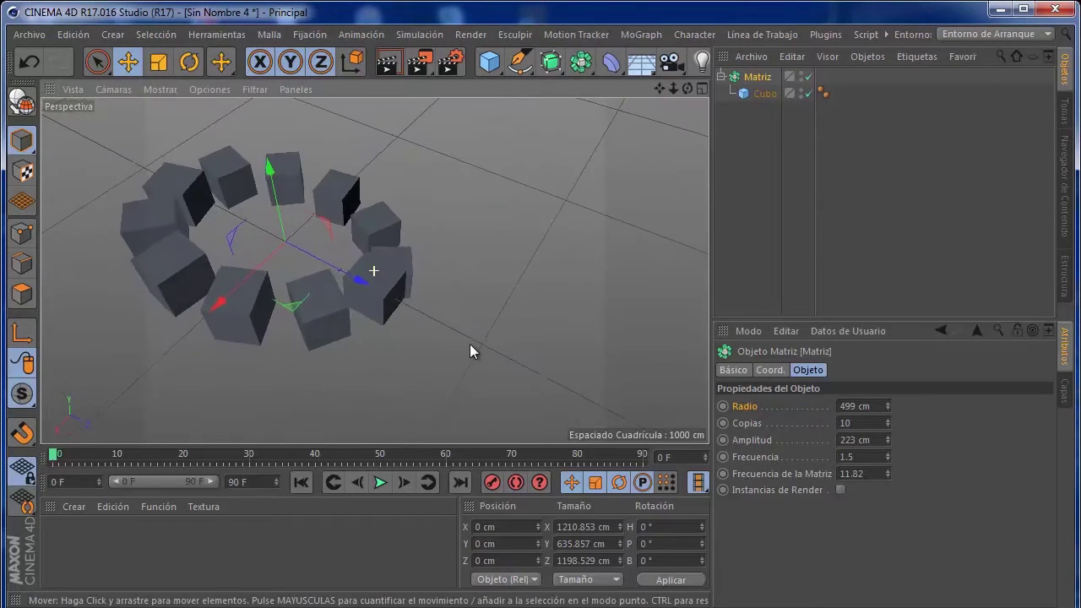
click(840, 490)
mouse_move(595, 350)
alt+mouse_down()
mouse_move(461, 298)
mouse_move(362, 319)
mouse_move(487, 356)
alt+mouse_up()
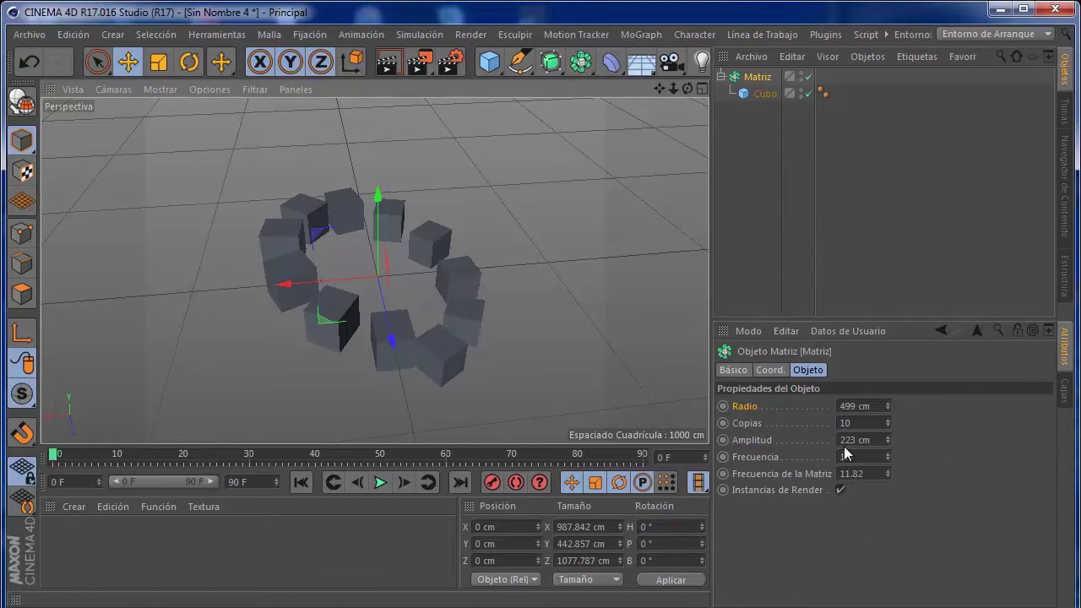
click(754, 77)
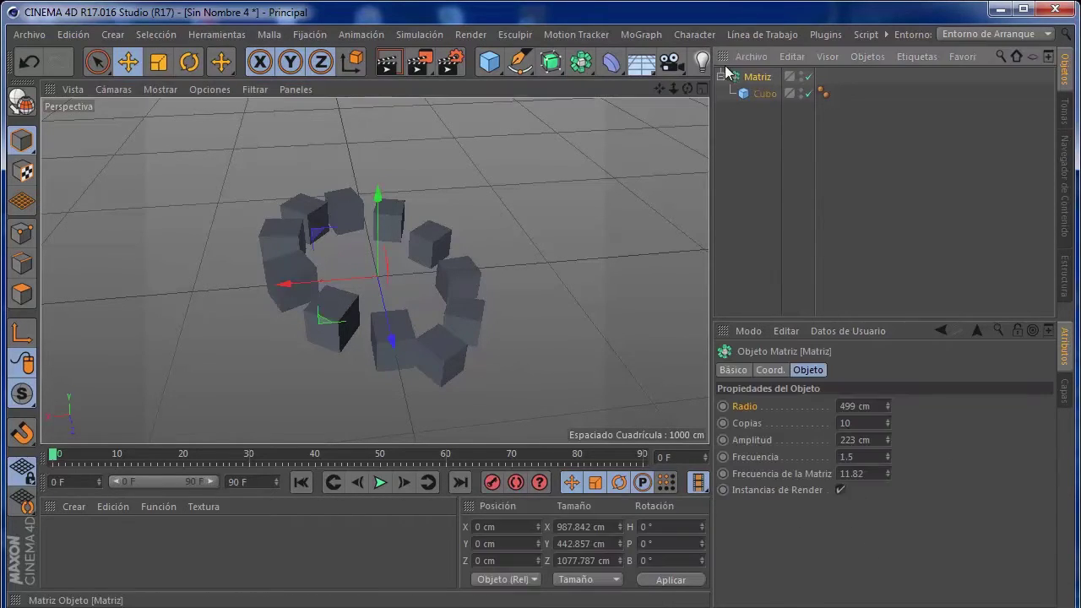
Delete the cube ring and add a Metaball object and an Esfera.
key(Delete)
click(575, 71)
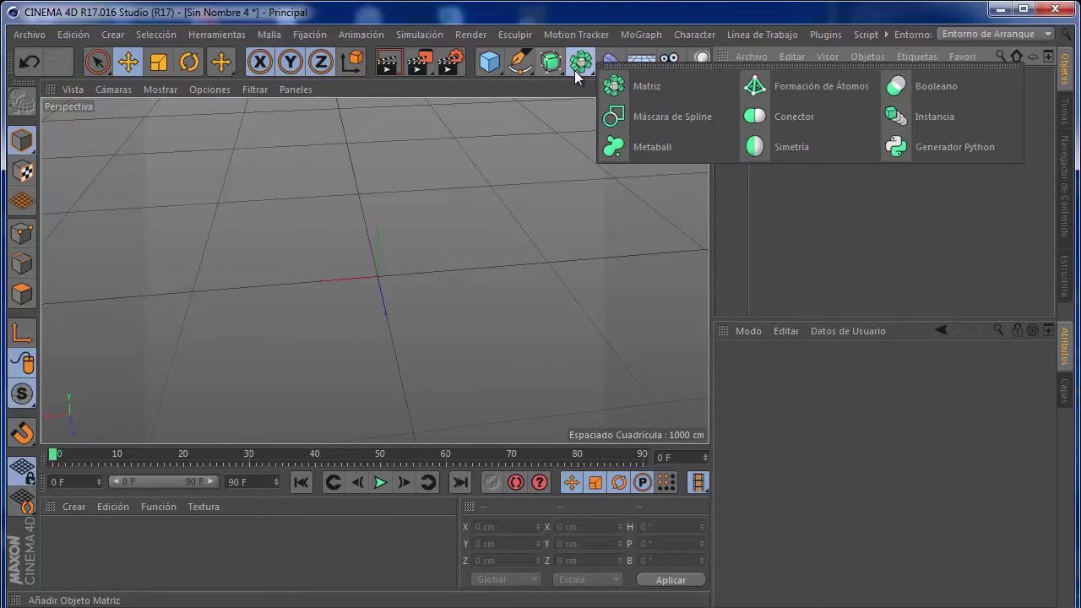
click(661, 150)
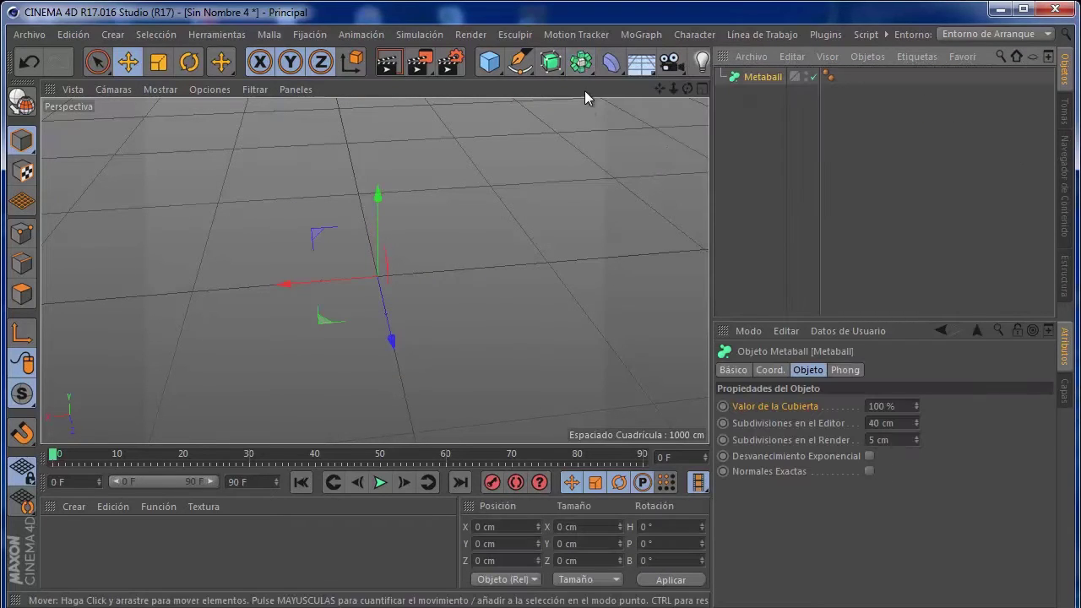
click(489, 60)
click(929, 114)
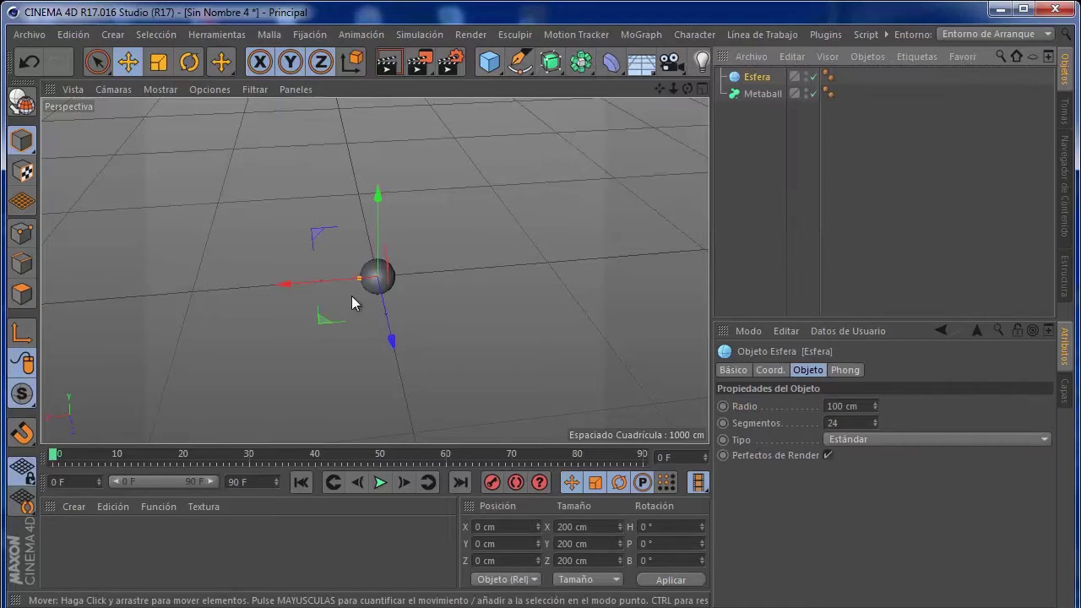
Nest the Esfera under the Metaball so it renders as a faceted blob.
scroll(386, 273, up, 3)
scroll(394, 277, up, 3)
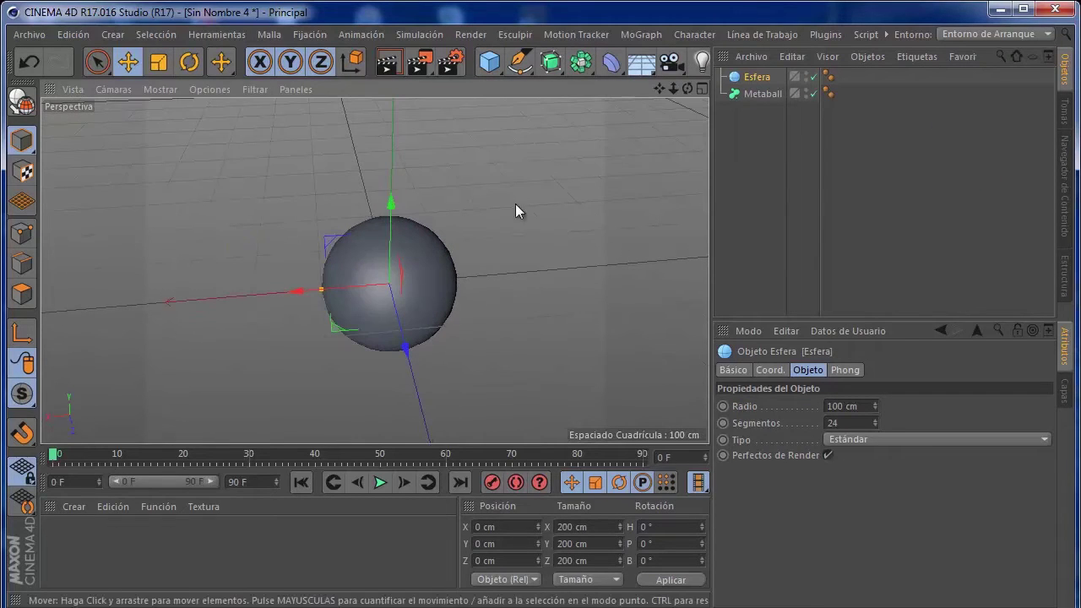
click(763, 94)
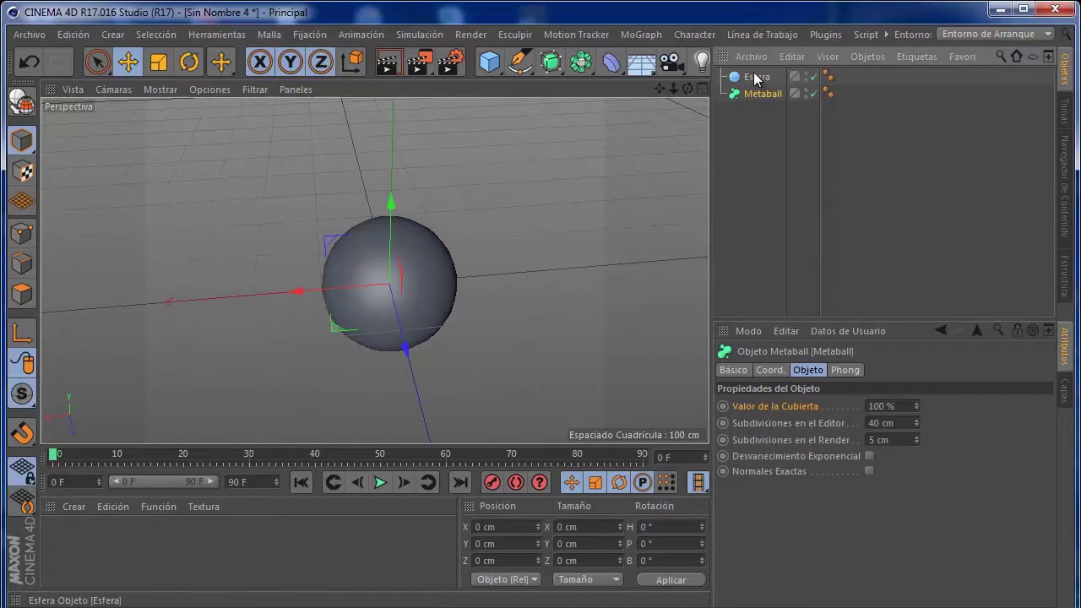
drag(761, 94, 760, 91)
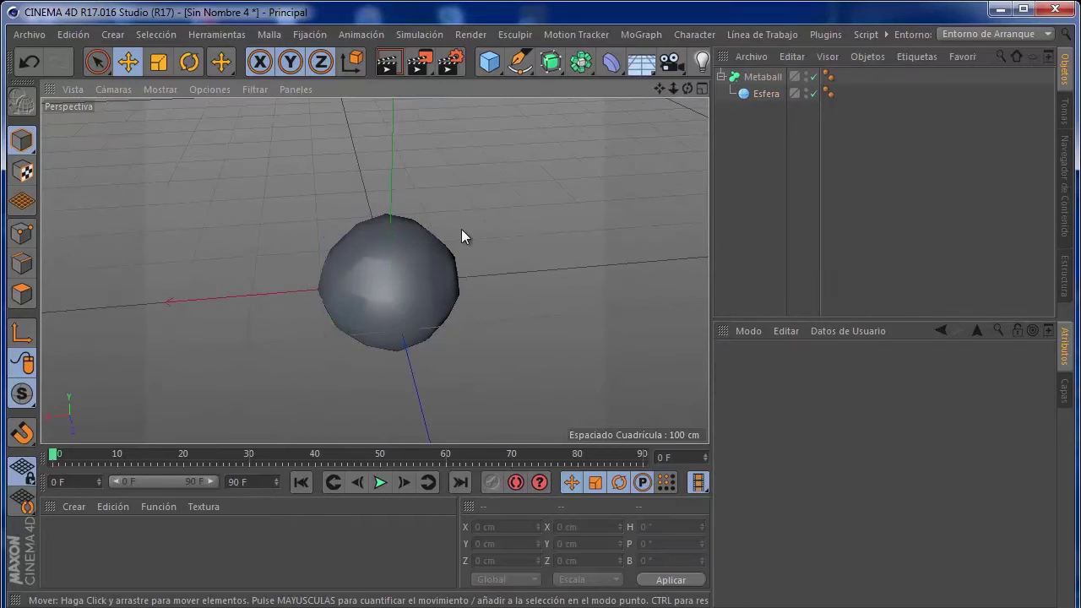
scroll(429, 319, up, 3)
scroll(435, 312, up, 2)
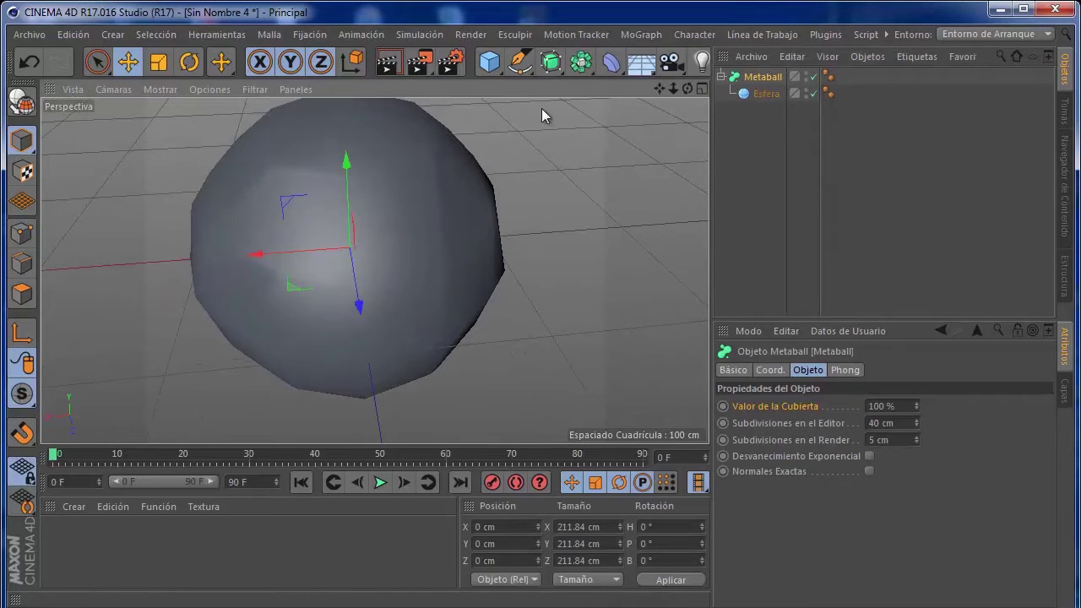
scroll(388, 245, down, 4)
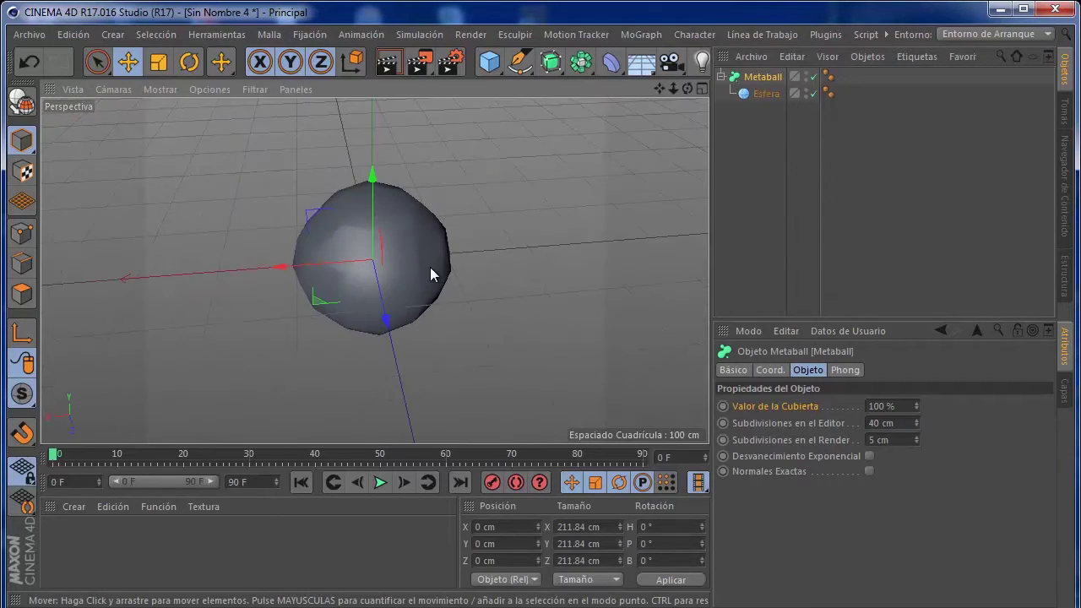
click(765, 94)
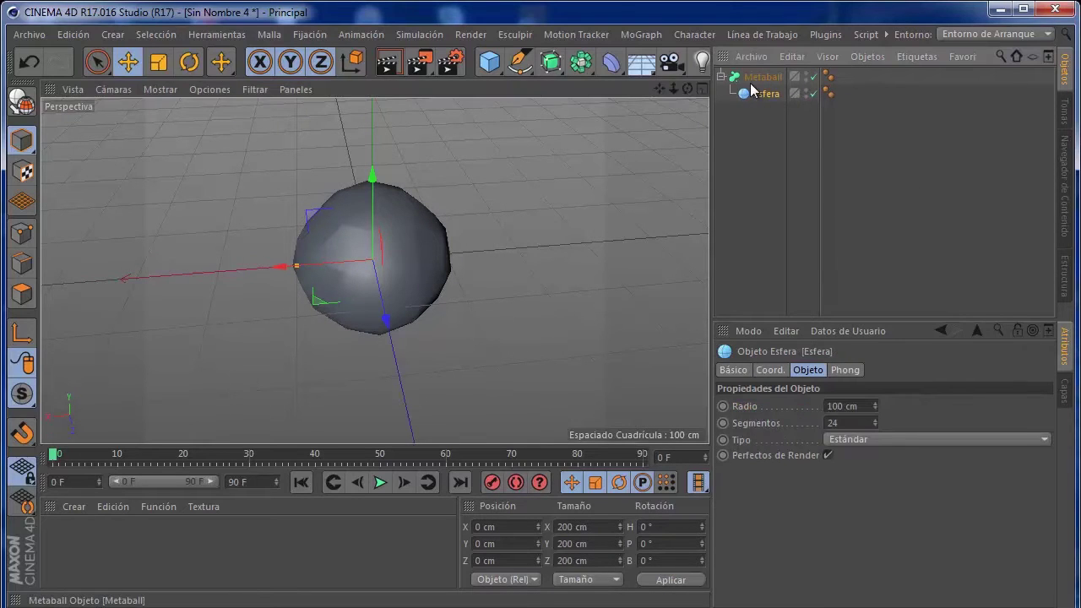
Ctrl-drag the sphere to create copies Esfera.1–Esfera.3 along X and Y.
alt+drag(652, 147, 625, 173)
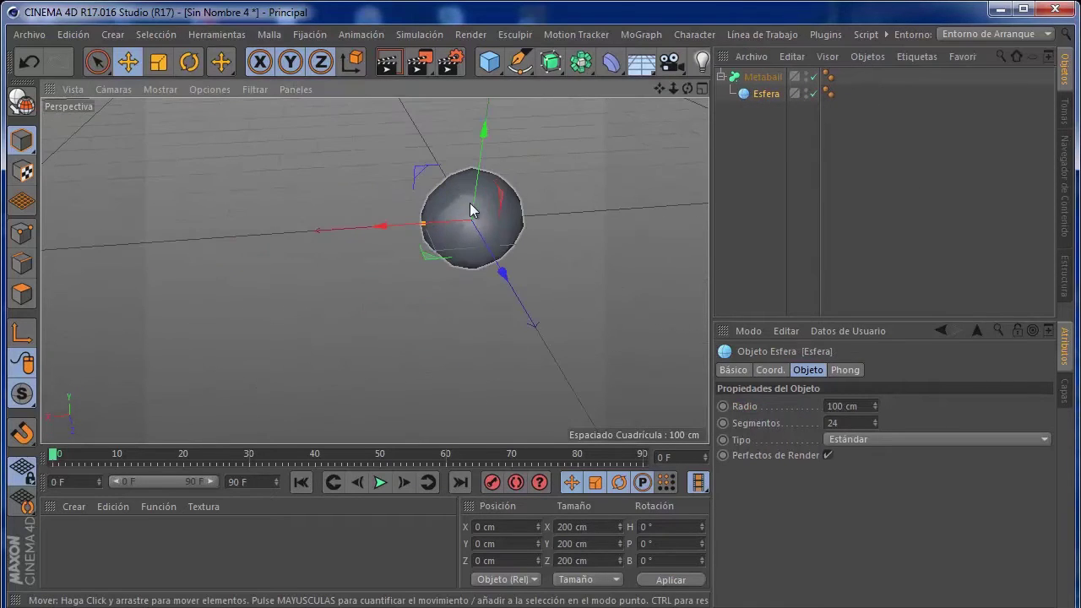
ctrl+drag(403, 225, 315, 241)
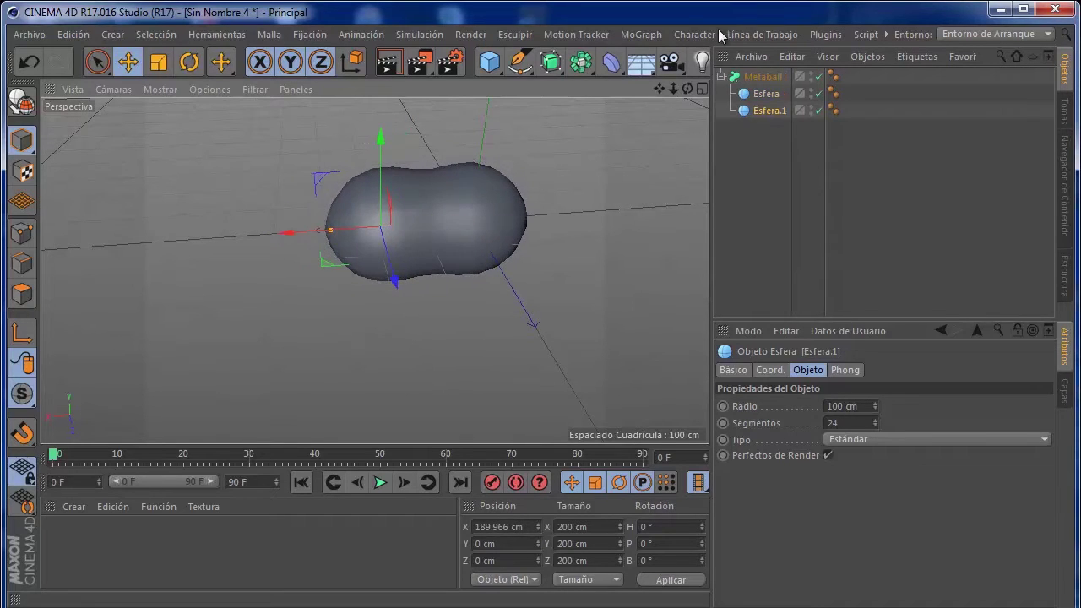
click(492, 240)
click(765, 93)
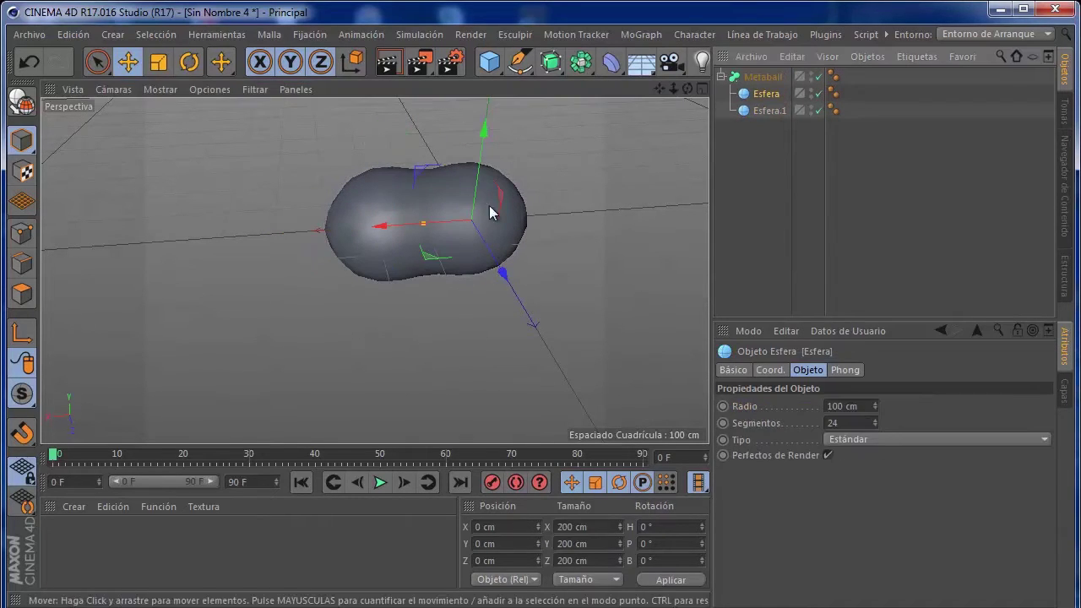
mouse_move(472, 224)
ctrl+mouse_down()
mouse_move(447, 228)
mouse_move(509, 223)
ctrl+mouse_up()
click(755, 94)
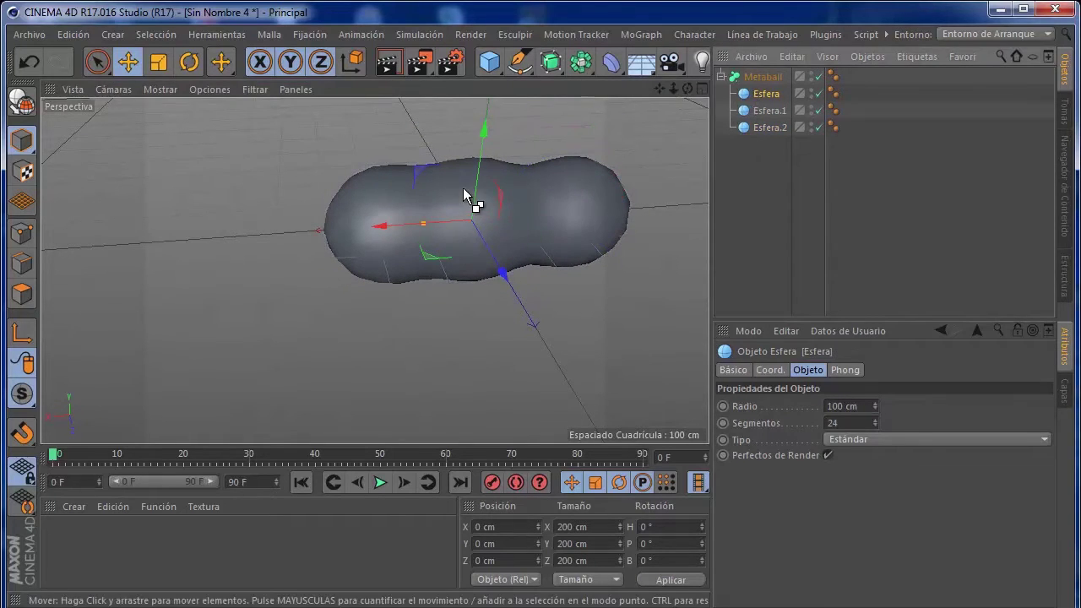
ctrl+drag(475, 163, 580, 303)
scroll(549, 292, down, 2)
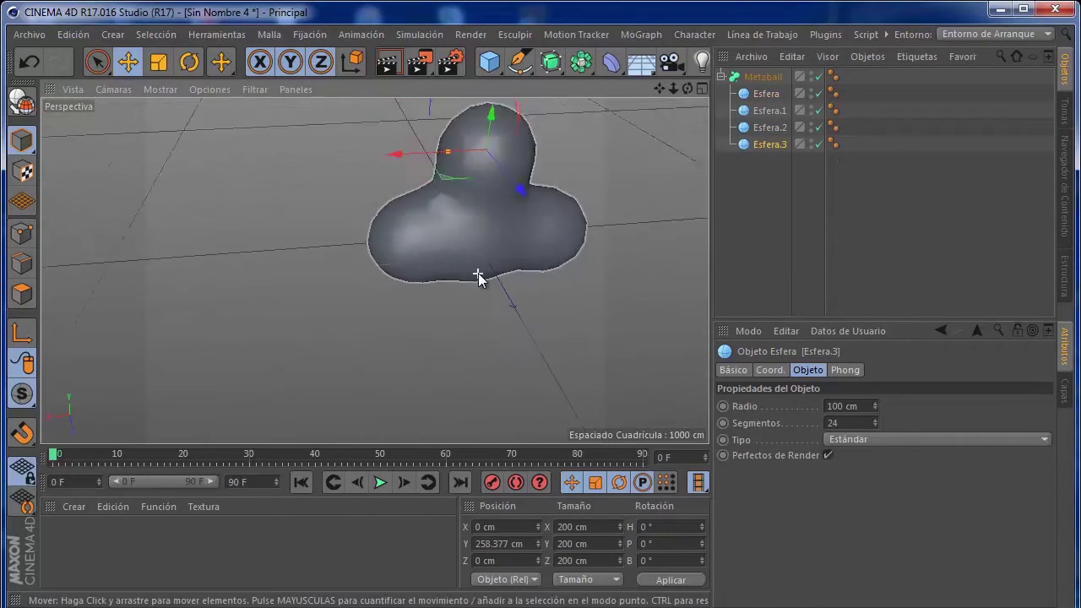
scroll(516, 181, up, 3)
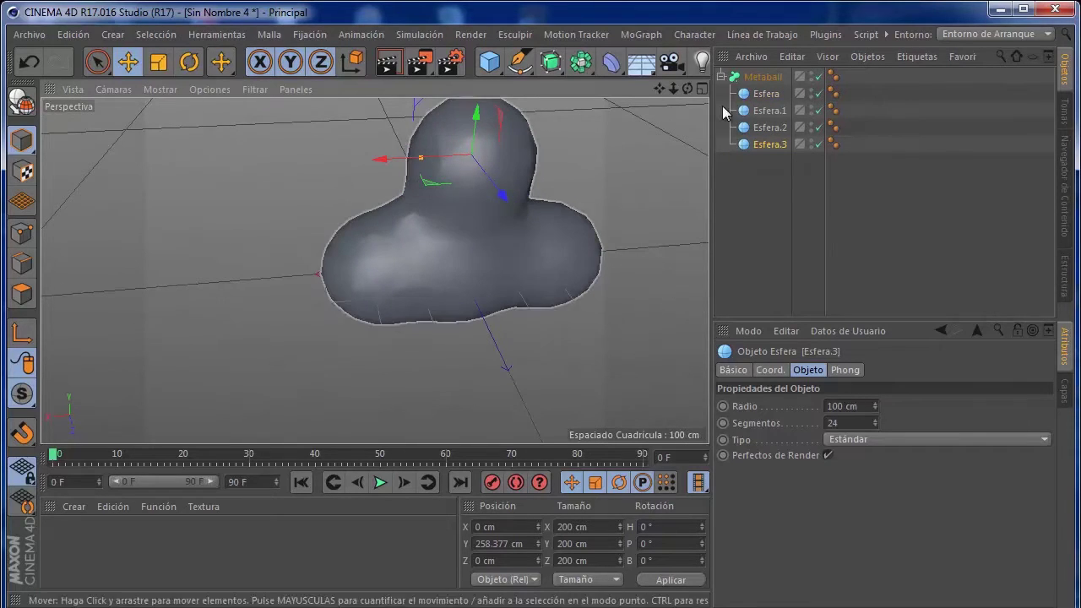
Pull Esfera.1 left into a separate ball and move Esfera.2 to the right.
drag(413, 163, 439, 163)
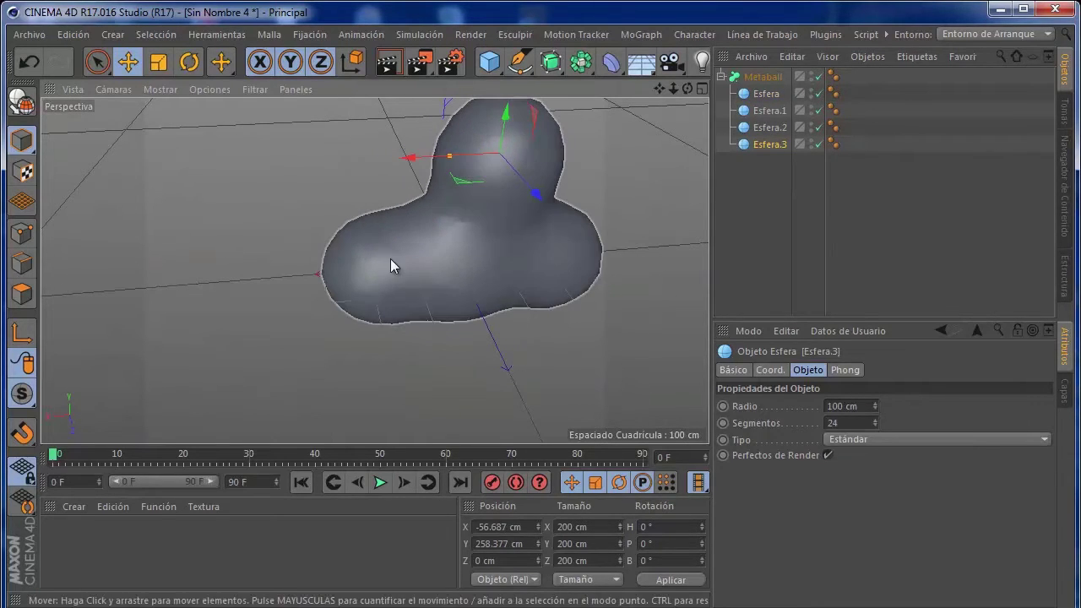
click(763, 77)
click(768, 111)
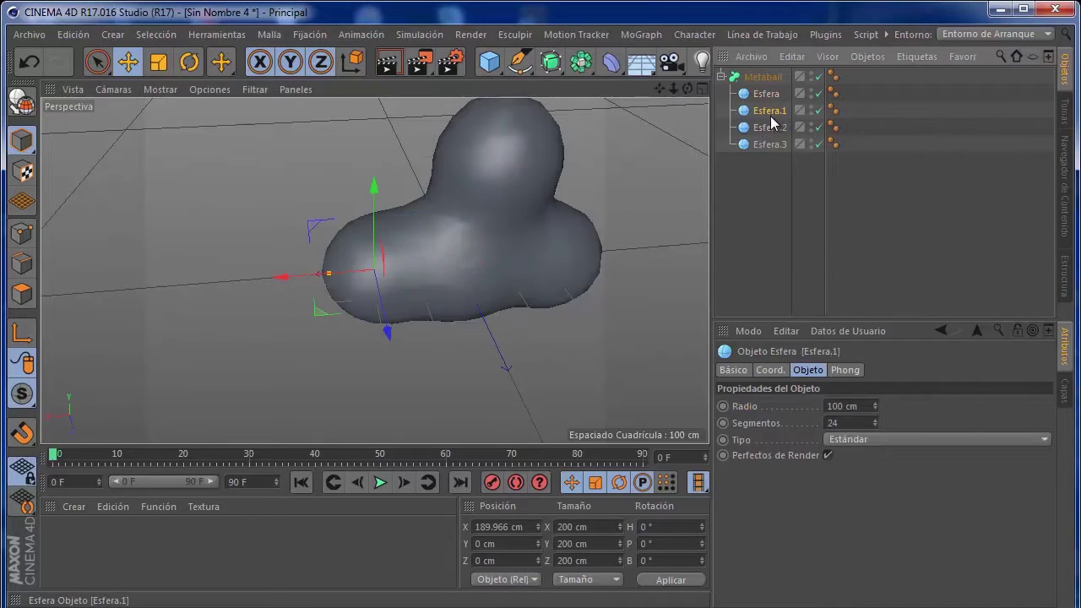
drag(307, 283, 254, 287)
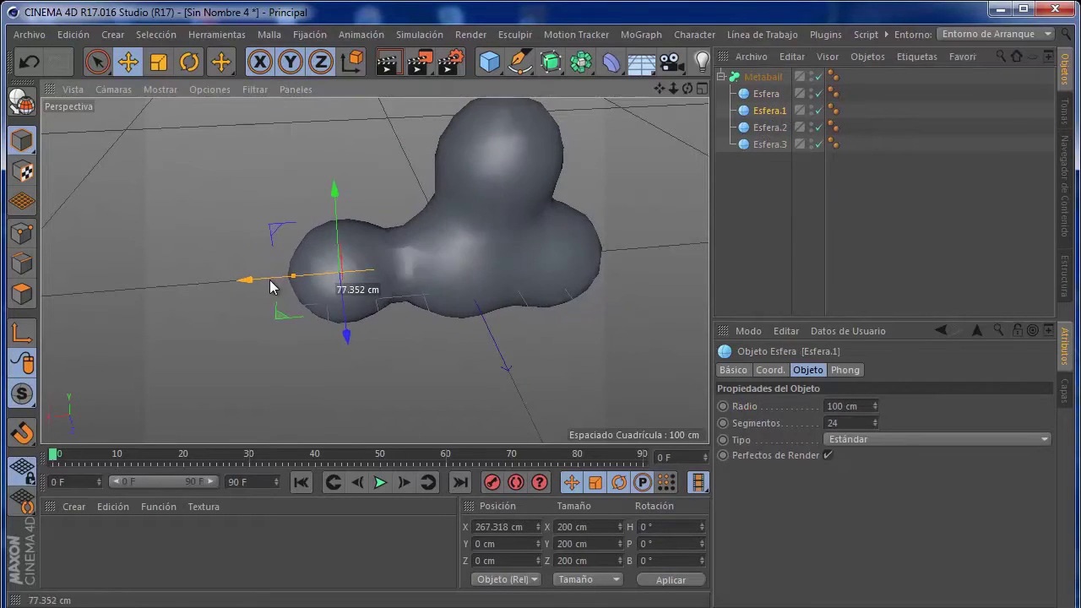
click(768, 127)
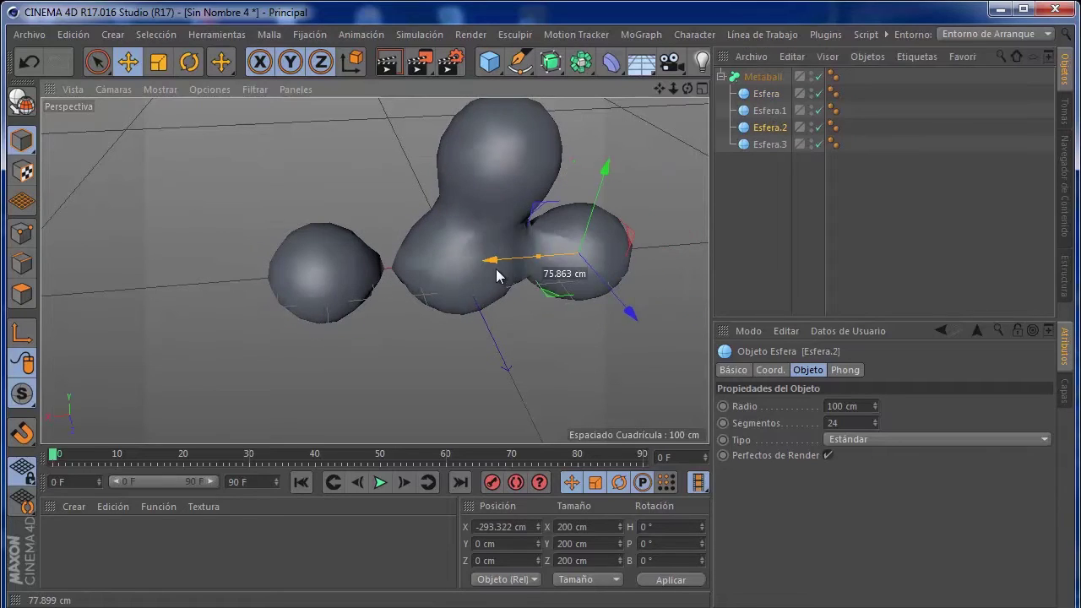
drag(464, 273, 512, 270)
Shift the top sphere Esfera.3 along X and lower it slightly.
click(501, 241)
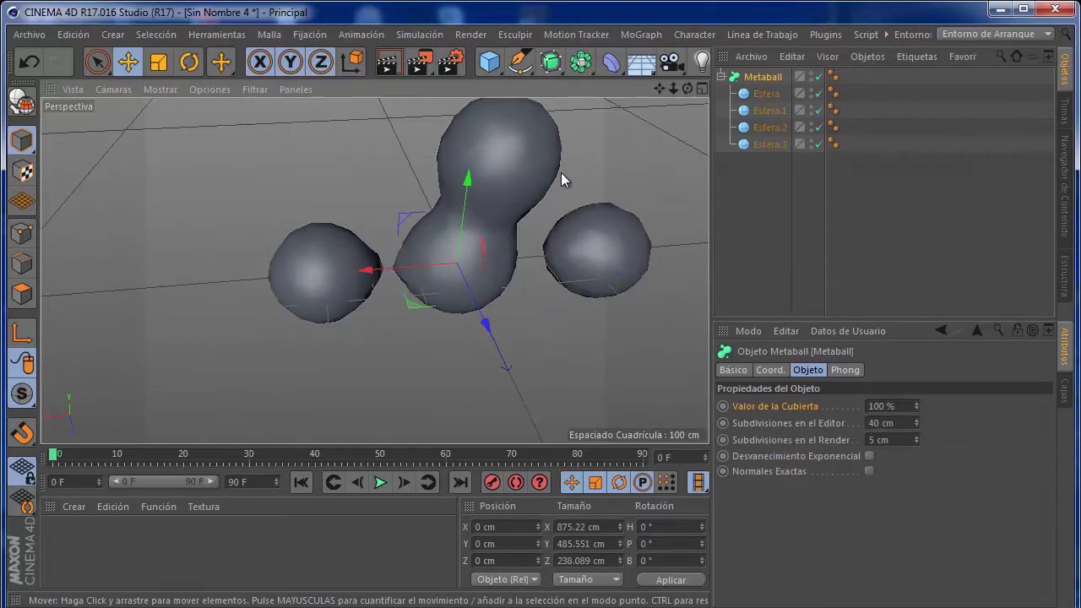
click(770, 144)
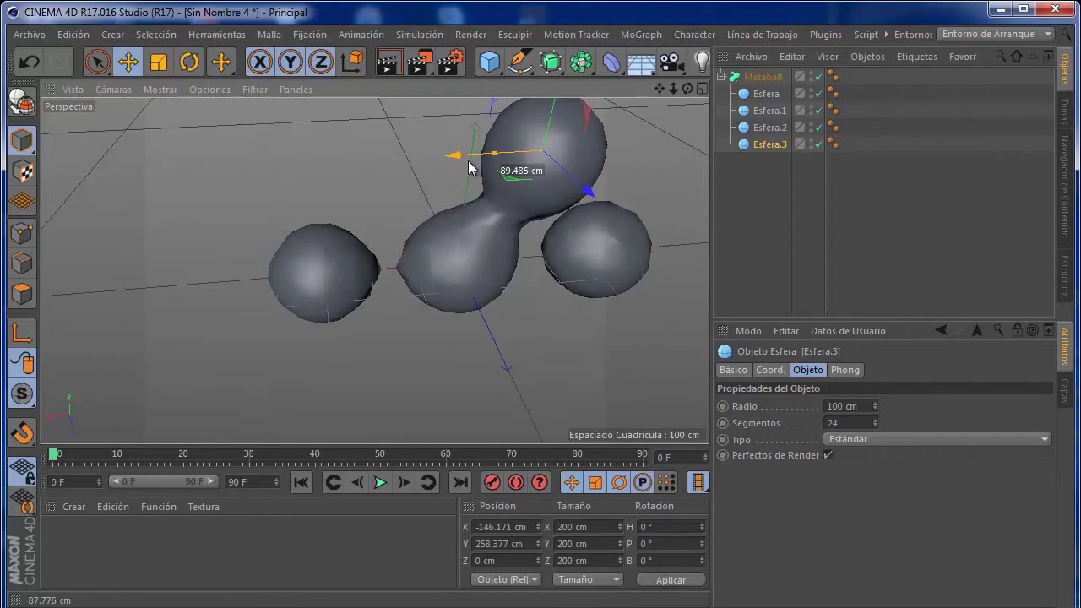
drag(425, 164, 488, 159)
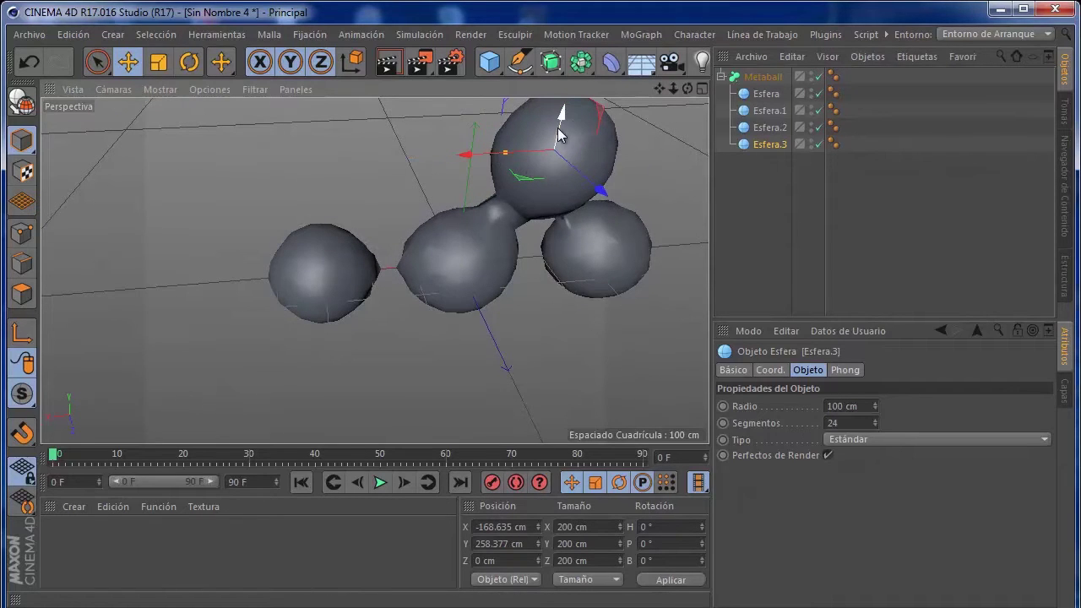
drag(560, 135, 556, 143)
scroll(602, 209, up, 3)
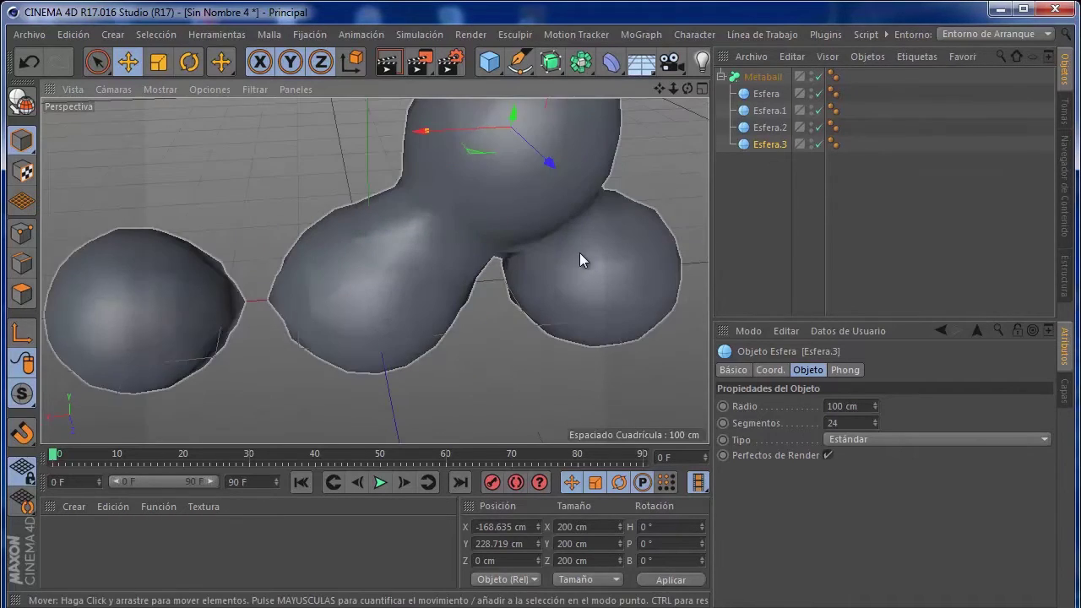
scroll(580, 252, down, 2)
click(770, 78)
mouse_move(594, 205)
alt+mouse_down()
mouse_move(553, 255)
mouse_move(575, 190)
mouse_move(583, 203)
alt+mouse_up()
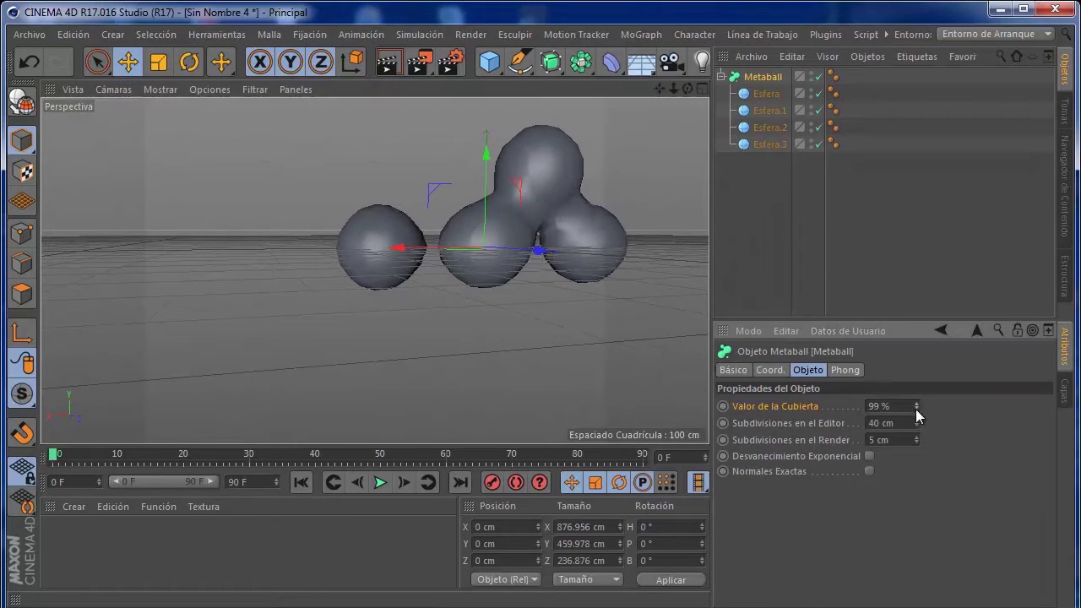
Lower the Metaball hull value and set editor subdivision to 10 cm.
drag(915, 409, 916, 410)
alt+drag(512, 224, 523, 254)
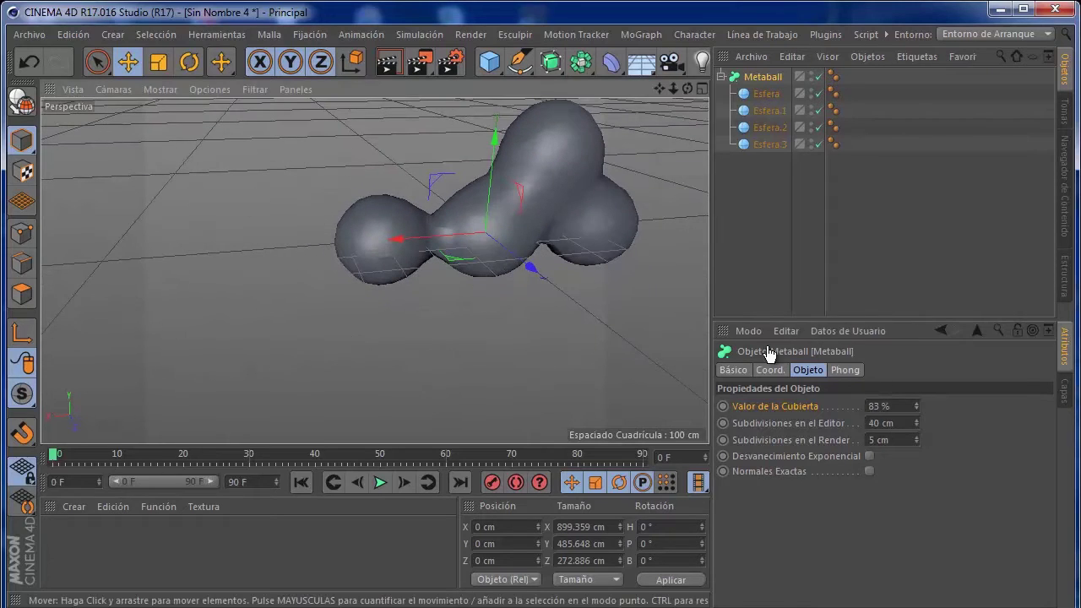
drag(919, 419, 918, 417)
Switch viewport shading to show mesh lines, then return to plain smooth shading.
key(n)
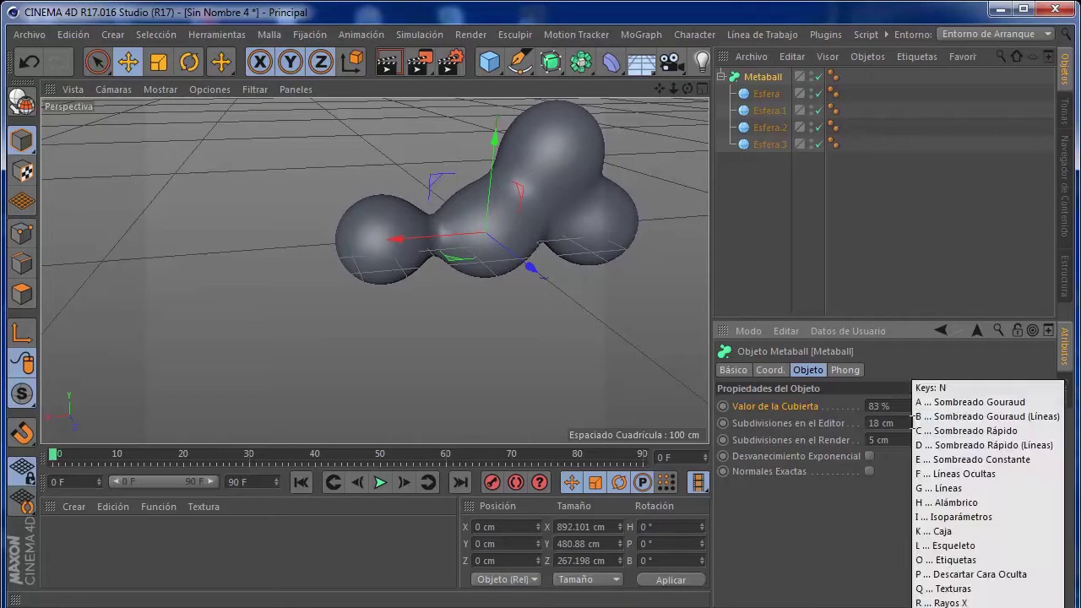
key(b)
scroll(585, 182, up, 3)
scroll(584, 182, down, 2)
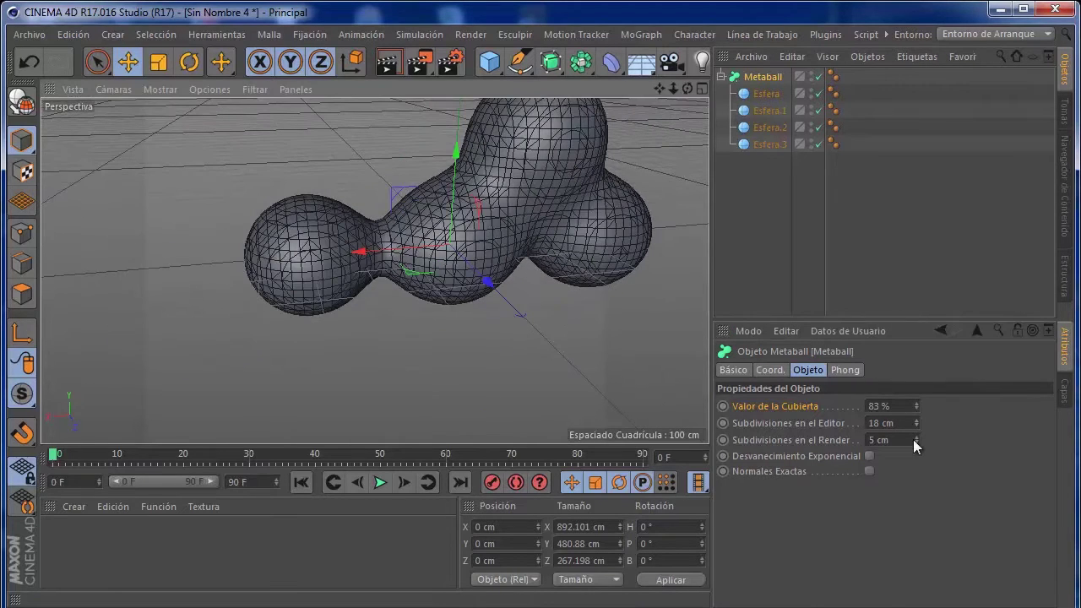
key(n)
key(Escape)
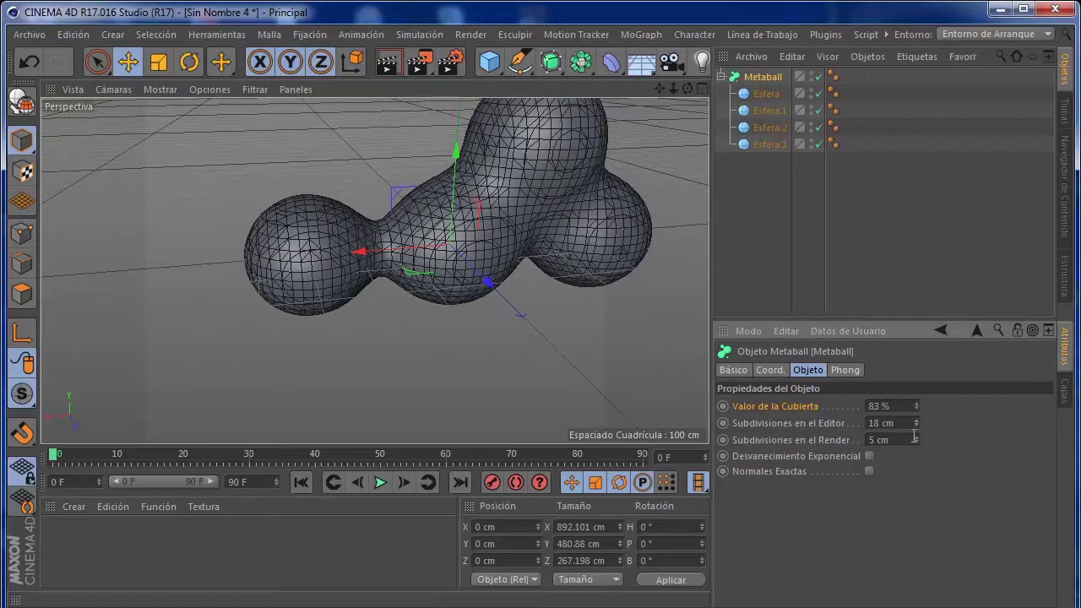
click(558, 330)
click(510, 228)
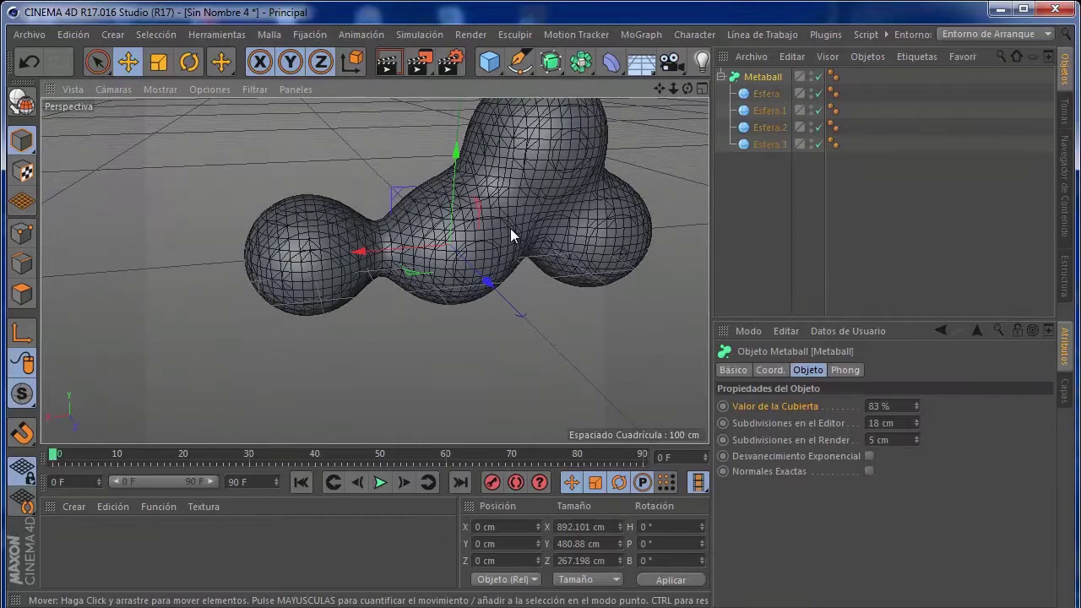
key(n)
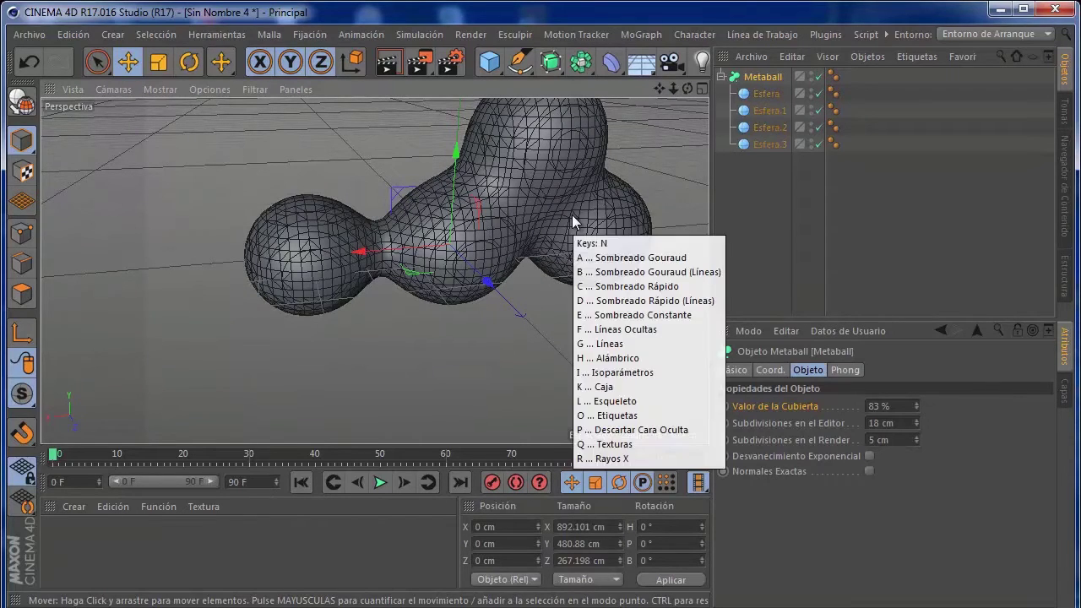
key(a)
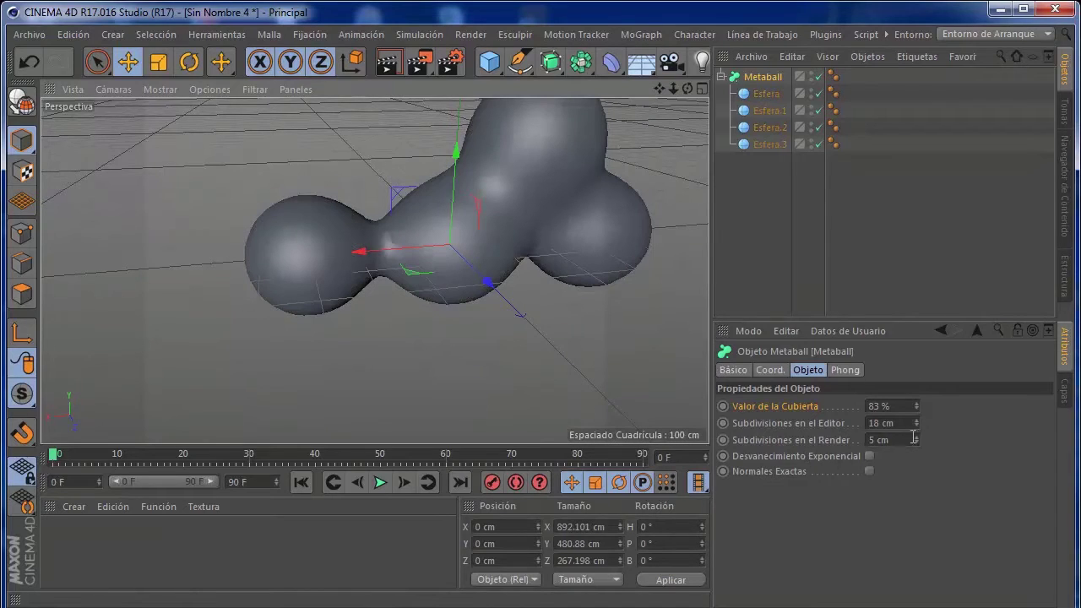
Enable Desvanecimiento Exponencial and lower the hull value to 65%.
click(868, 456)
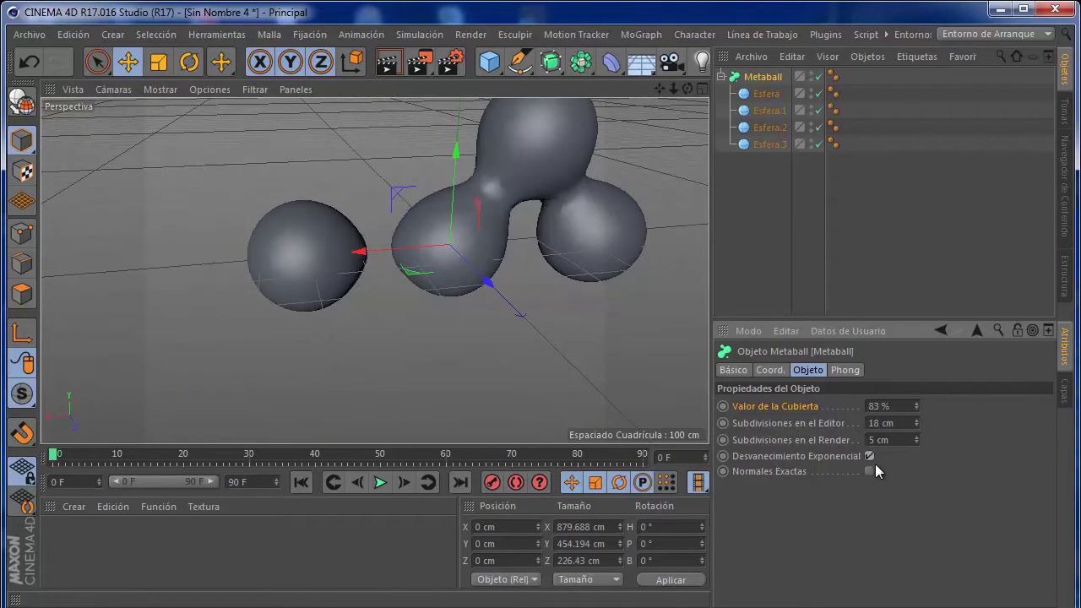
drag(915, 402, 917, 427)
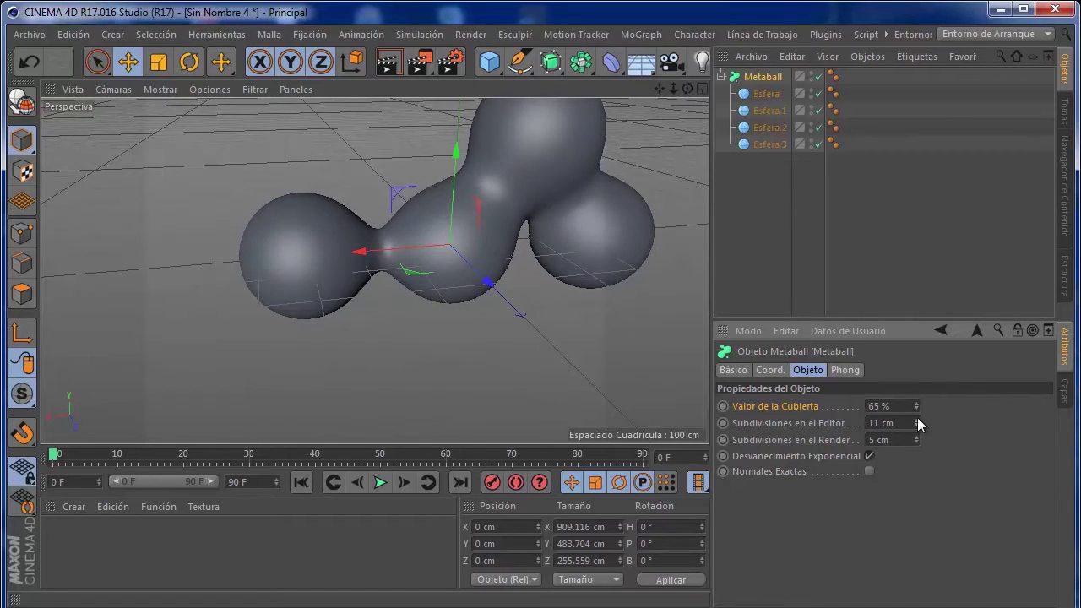
scroll(638, 282, down, 5)
alt+drag(555, 226, 478, 256)
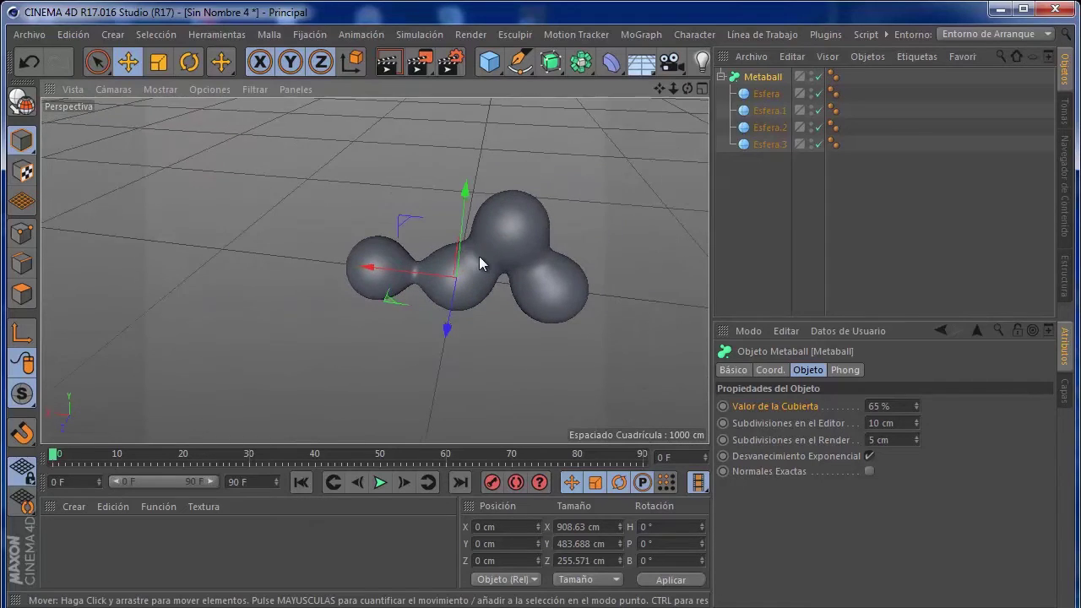
scroll(479, 256, up, 2)
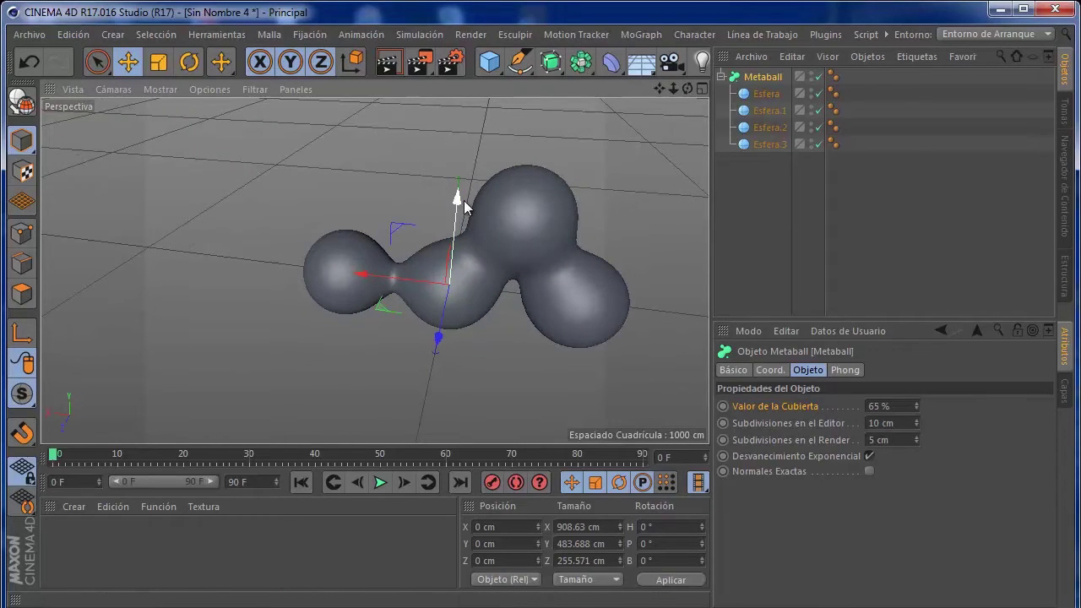
click(607, 143)
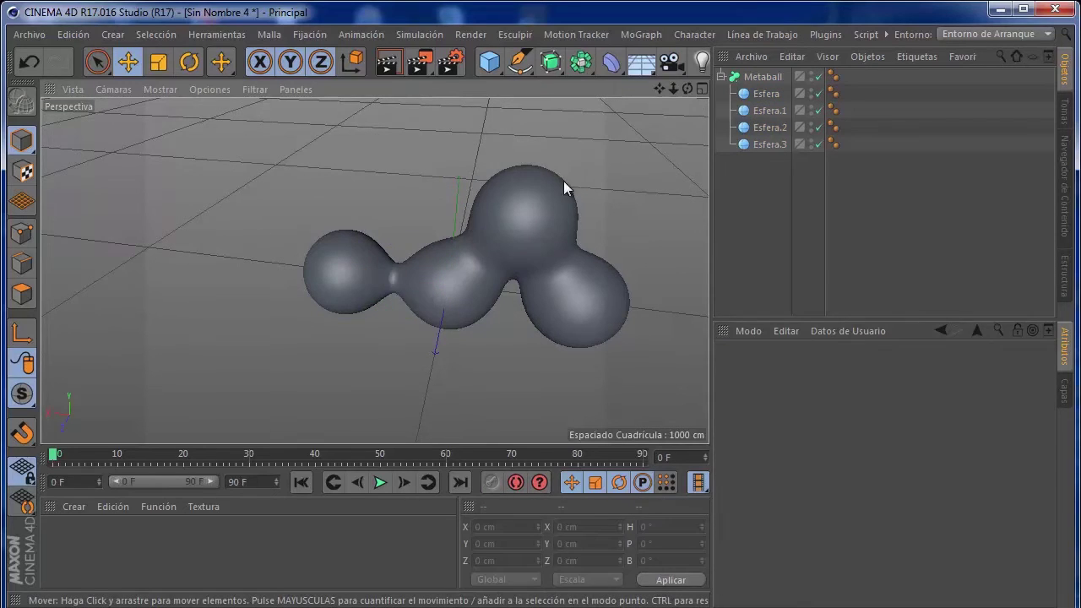
click(449, 217)
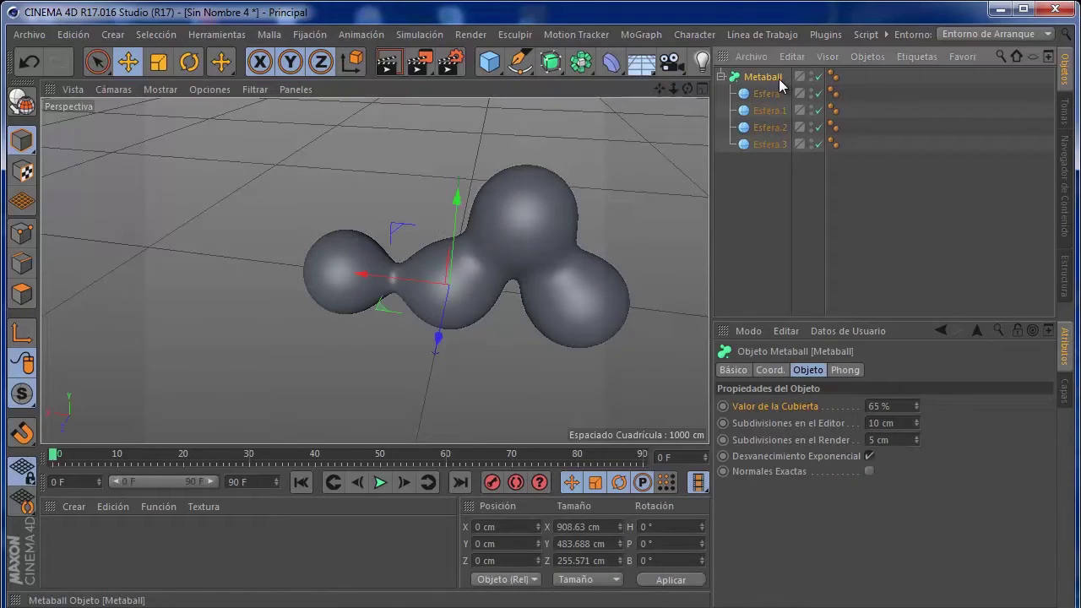
Delete the metaball and add a Simetría object and a Pirámide.
key(Delete)
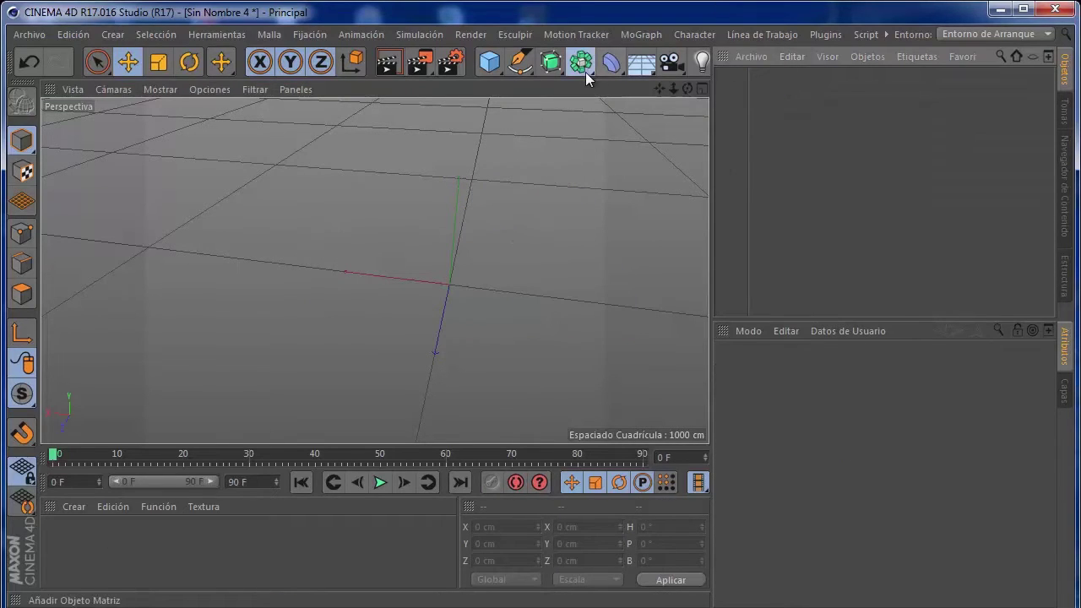
click(586, 72)
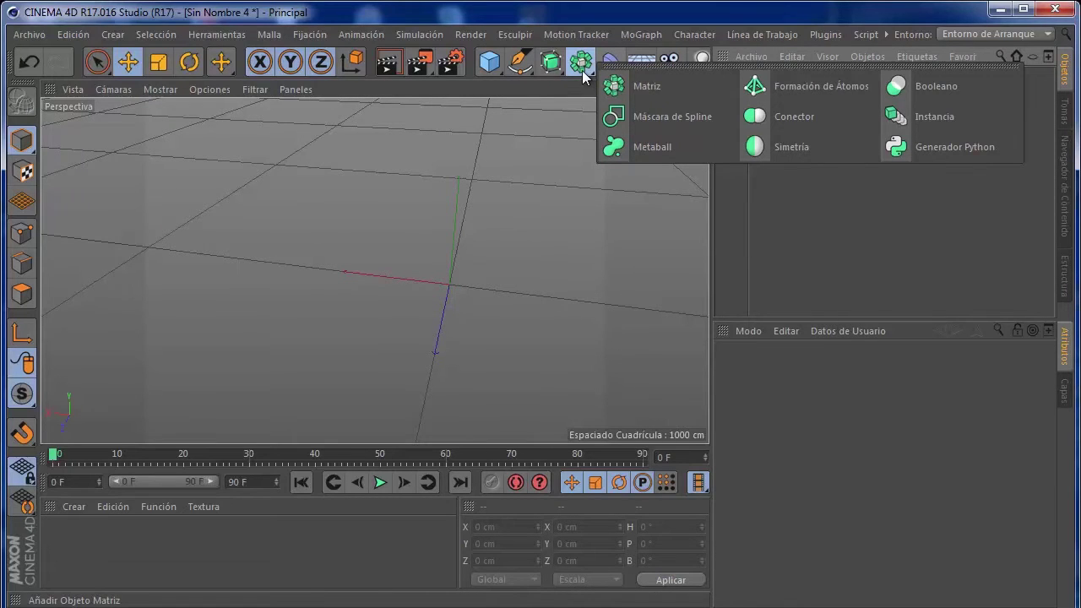
click(785, 147)
click(493, 68)
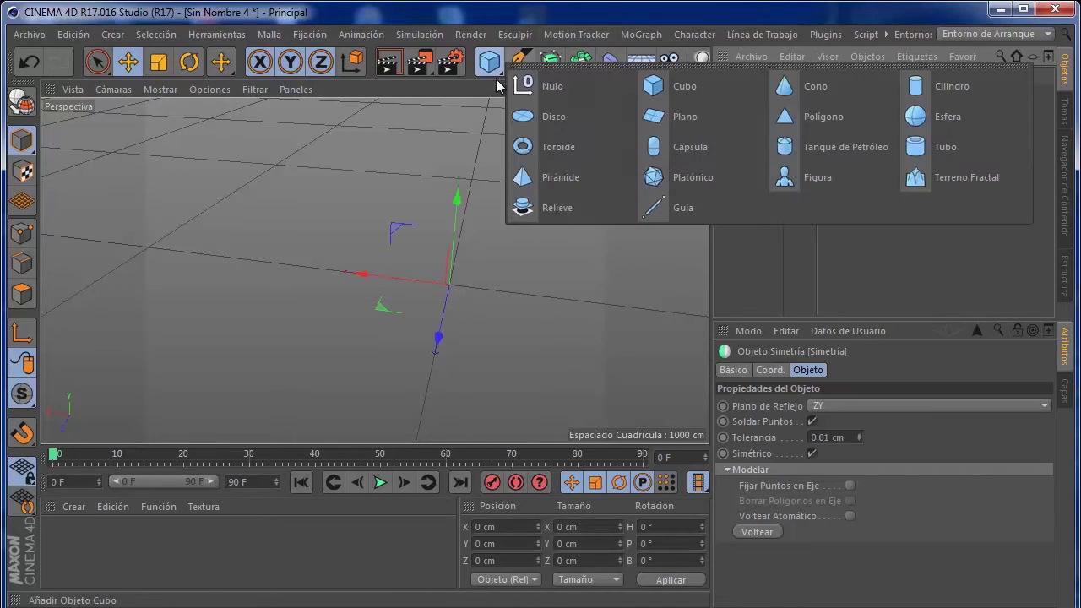
click(580, 188)
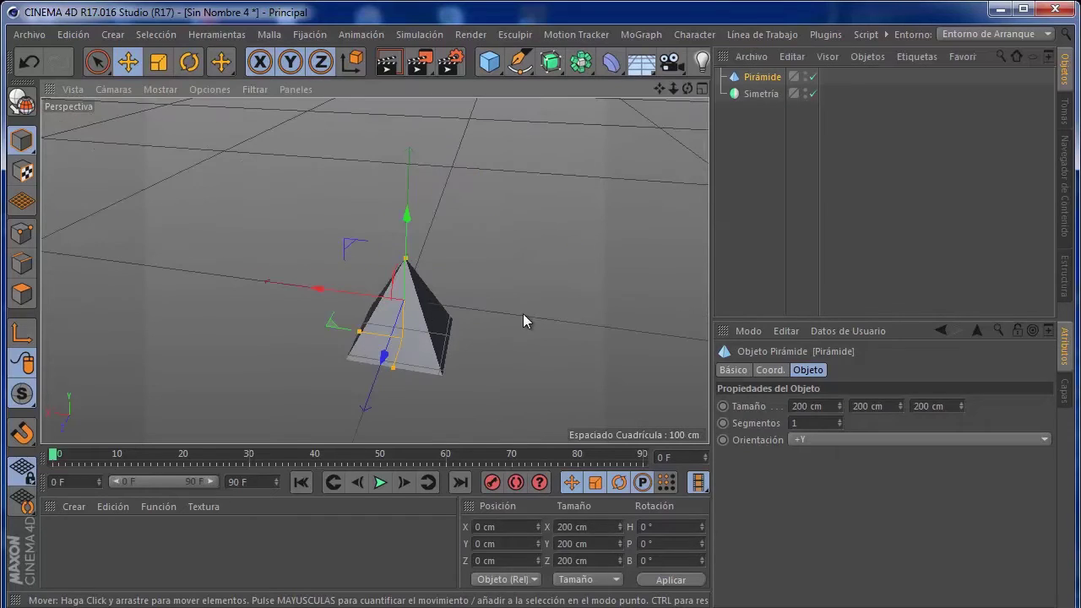
Nest the 200 cm Pirámide under Simetría, mirroring it across the ZY plane.
click(412, 391)
click(414, 320)
mouse_move(435, 338)
alt+mouse_down()
mouse_move(573, 288)
mouse_move(457, 304)
mouse_move(548, 247)
mouse_move(494, 255)
alt+mouse_up()
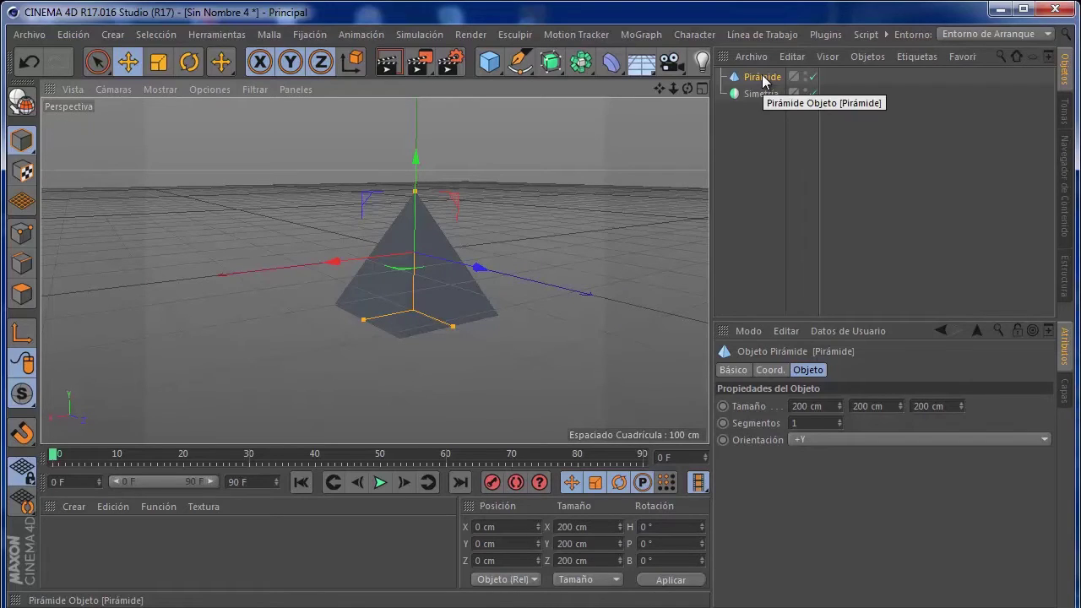
drag(763, 80, 767, 93)
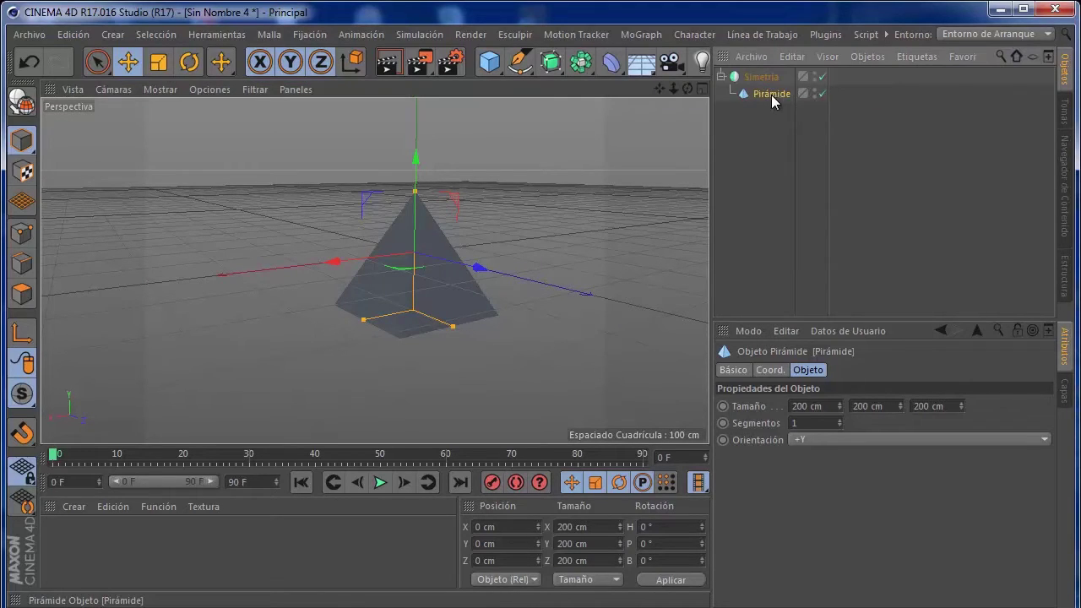
click(763, 77)
click(768, 93)
click(764, 77)
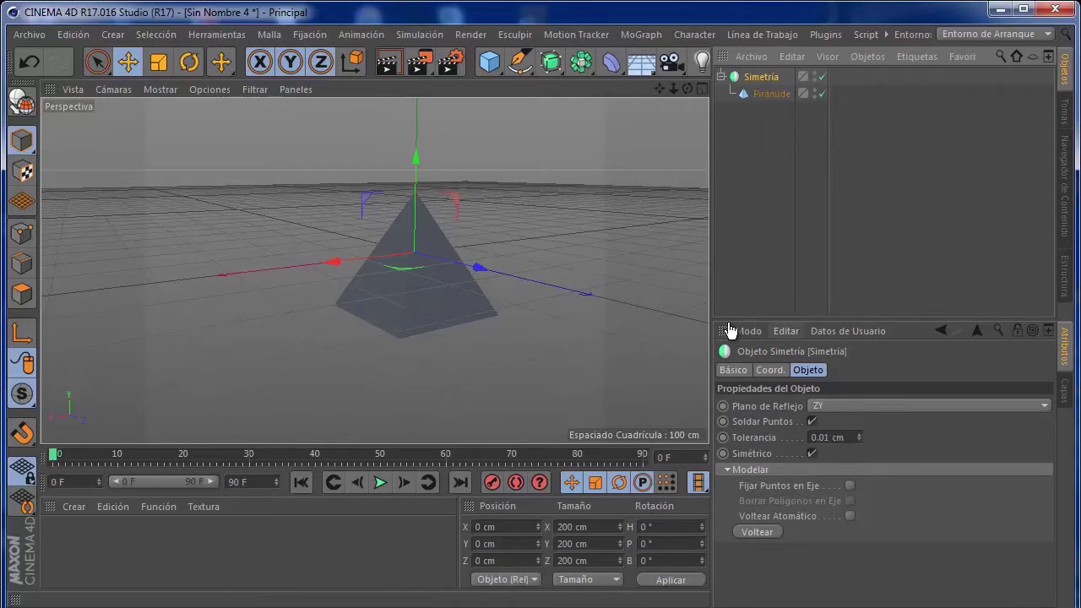
alt+drag(366, 290, 295, 311)
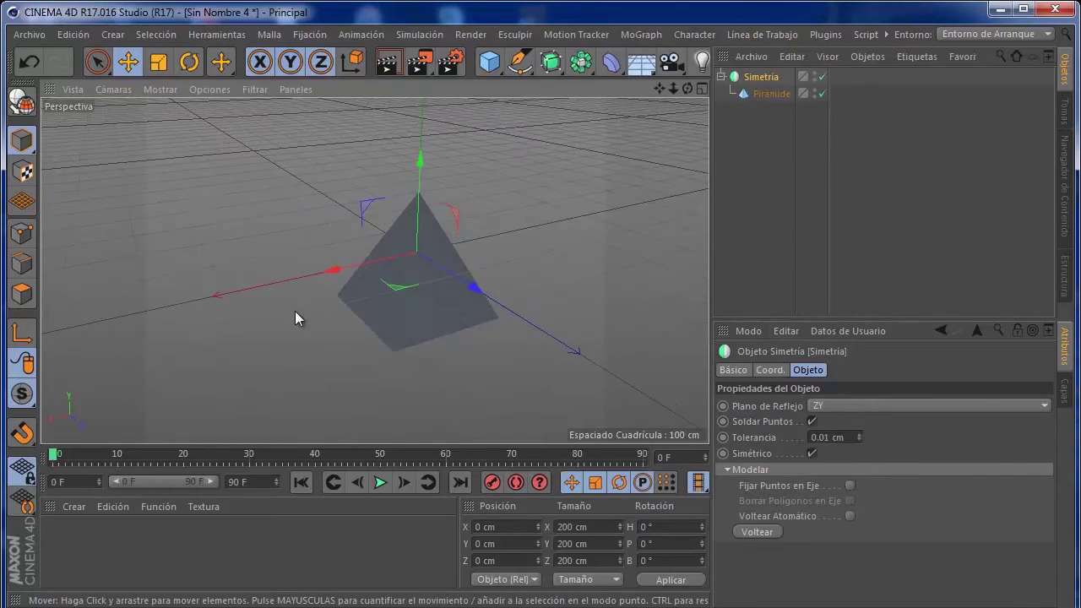
drag(348, 274, 304, 268)
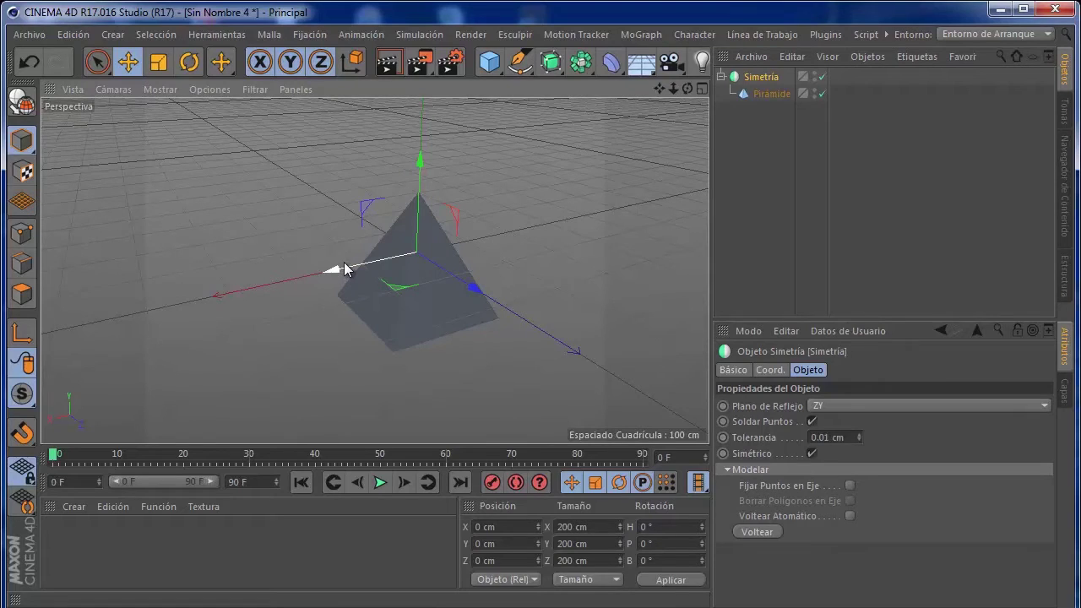
Set Simetría's Plano de Reflejo to XZ, reflecting the pyramid vertically.
click(819, 404)
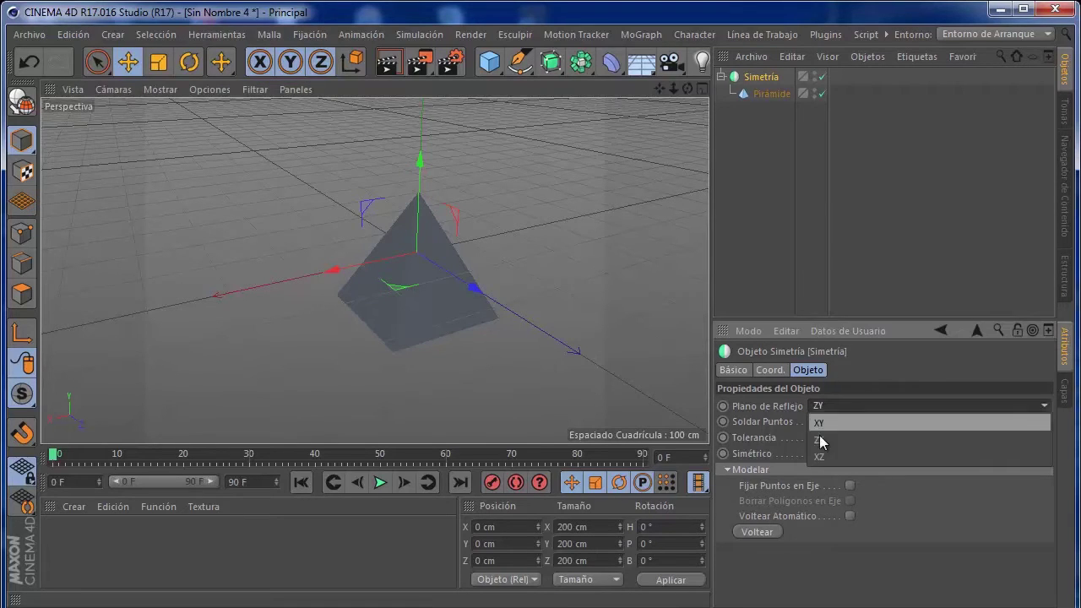
click(826, 452)
mouse_move(546, 299)
alt+mouse_down()
mouse_move(541, 231)
mouse_move(546, 251)
alt+mouse_up()
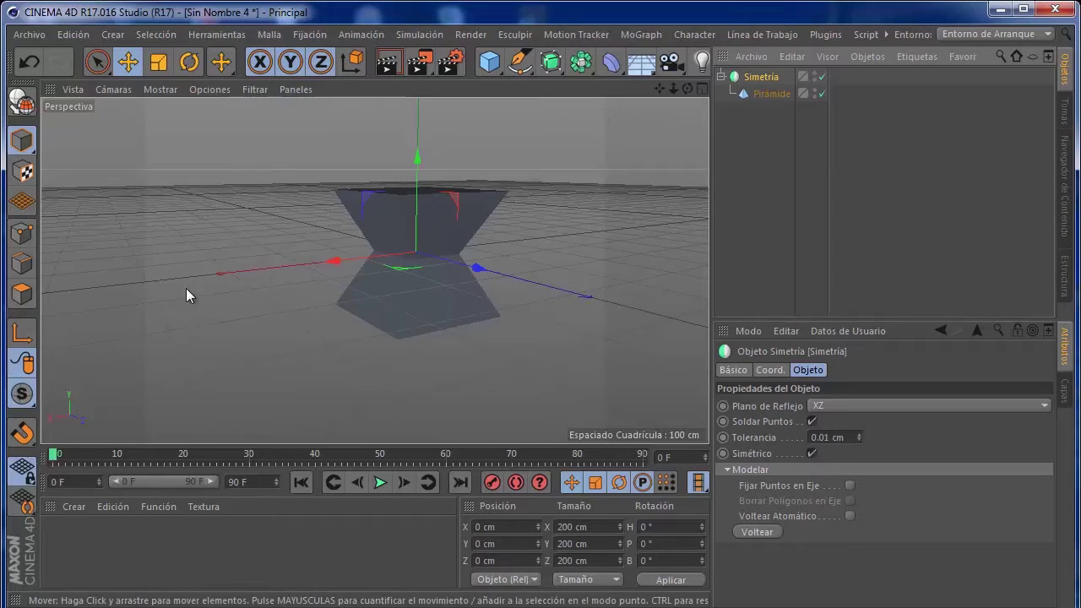
Test-move the pyramid along Y twice, undoing each move.
mouse_move(414, 207)
mouse_down()
mouse_move(406, 142)
mouse_move(429, 204)
mouse_up()
key(ctrl+z)
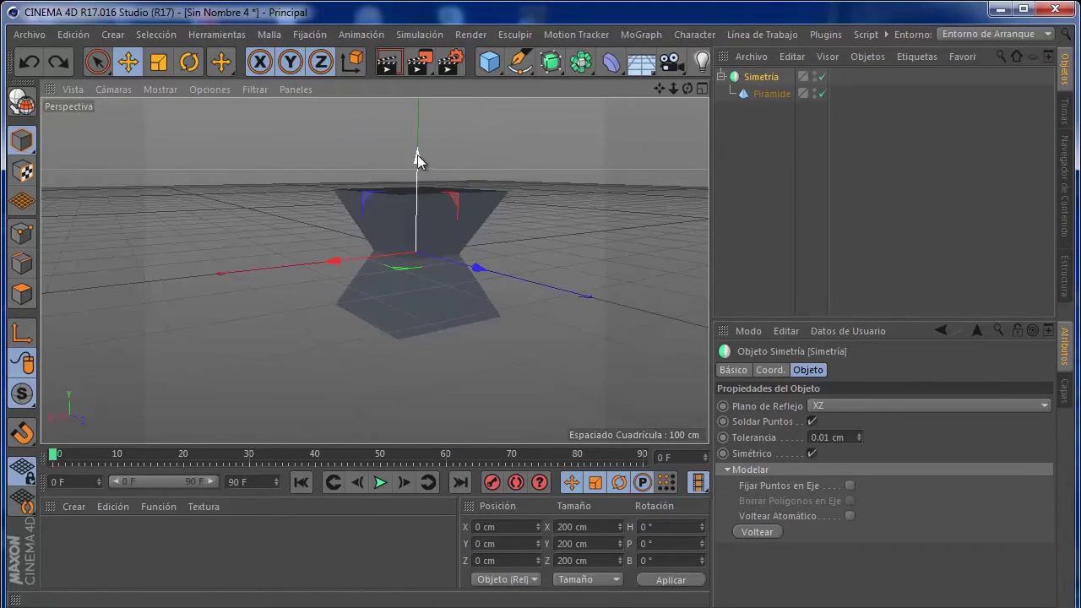
scroll(410, 259, up, 1)
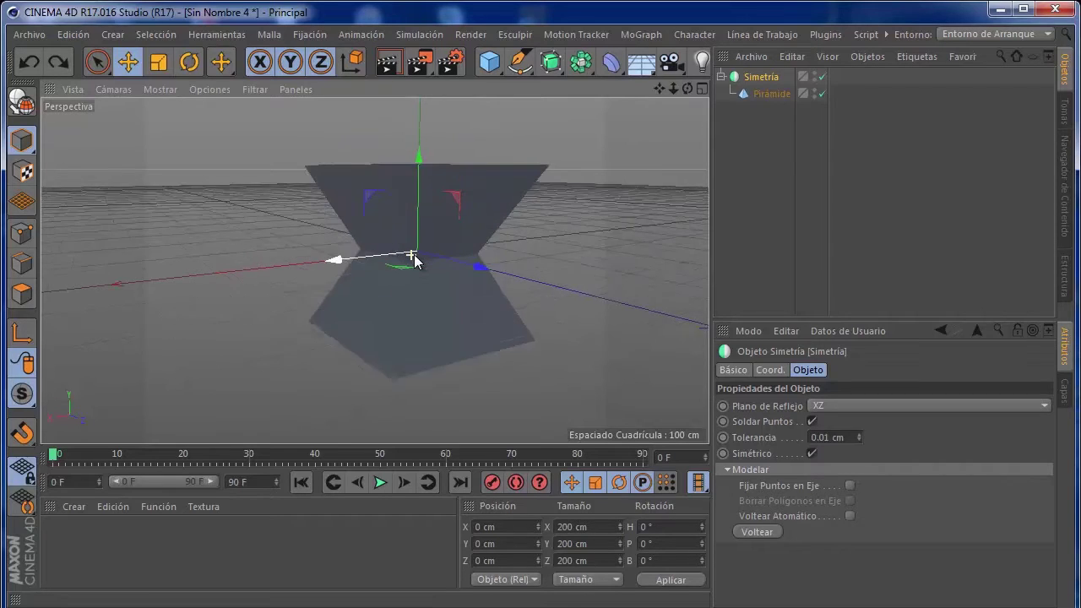
scroll(418, 260, up, 4)
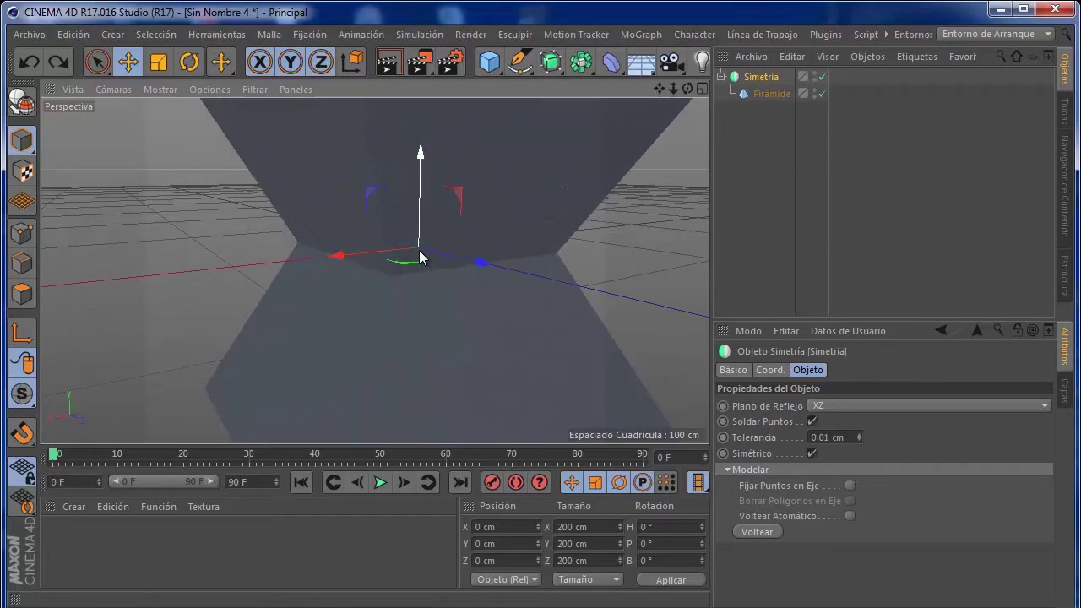
scroll(420, 253, down, 3)
scroll(419, 242, down, 2)
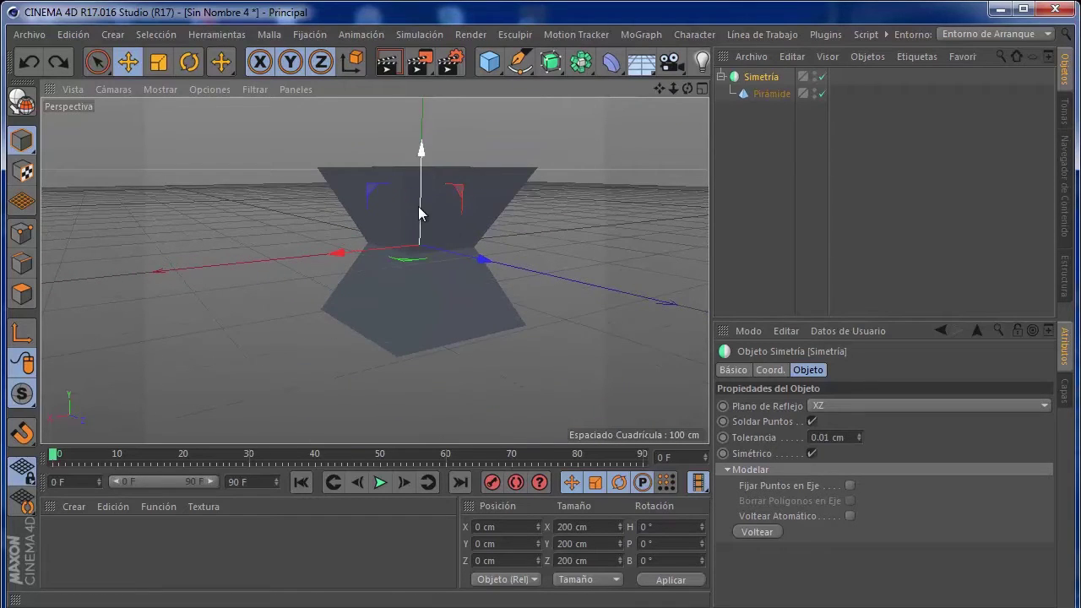
drag(418, 206, 417, 222)
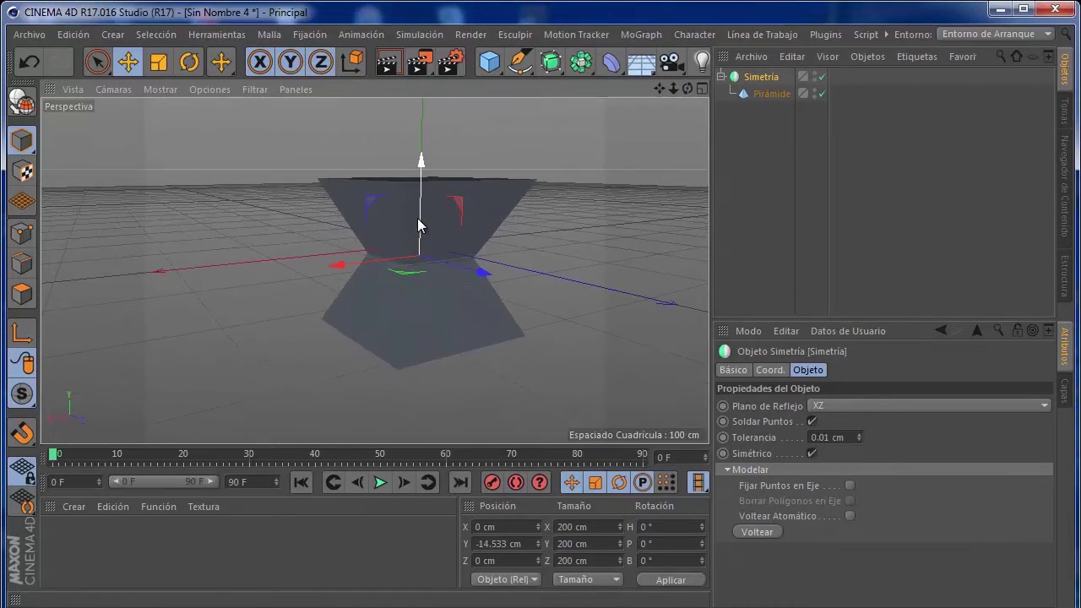
key(ctrl+z)
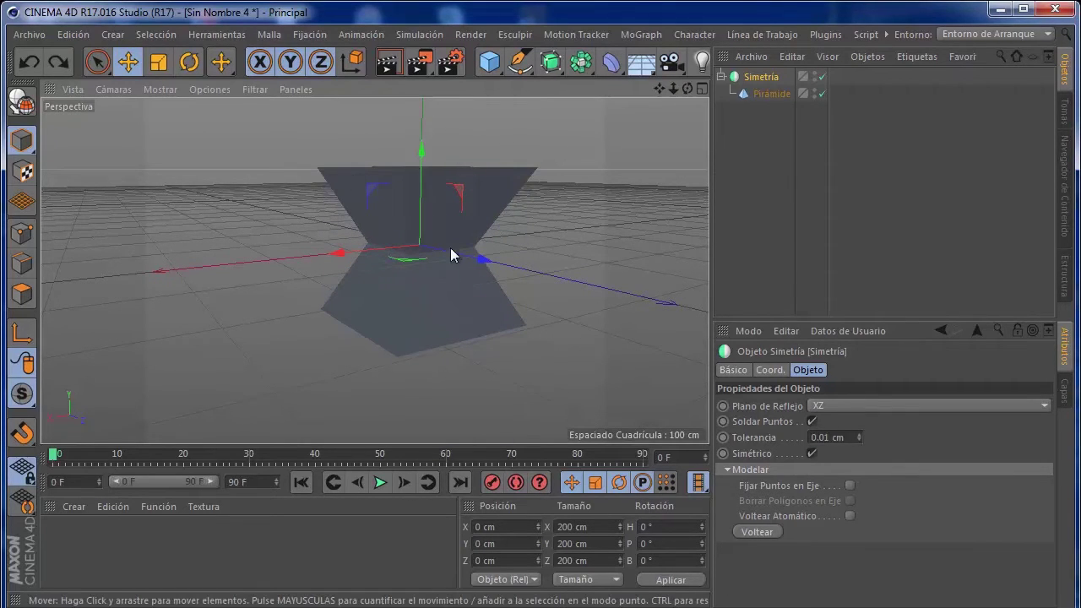
Enable axis editing and move the pyramid's axis along Y so the halves meet.
click(24, 333)
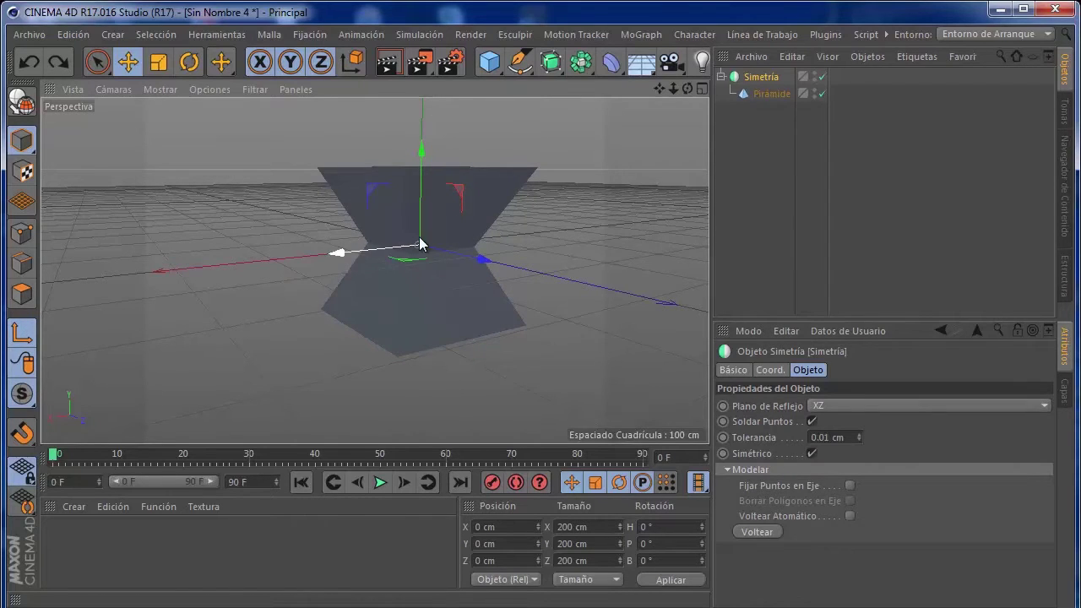
mouse_move(421, 245)
mouse_down()
mouse_move(427, 135)
mouse_move(460, 296)
mouse_up()
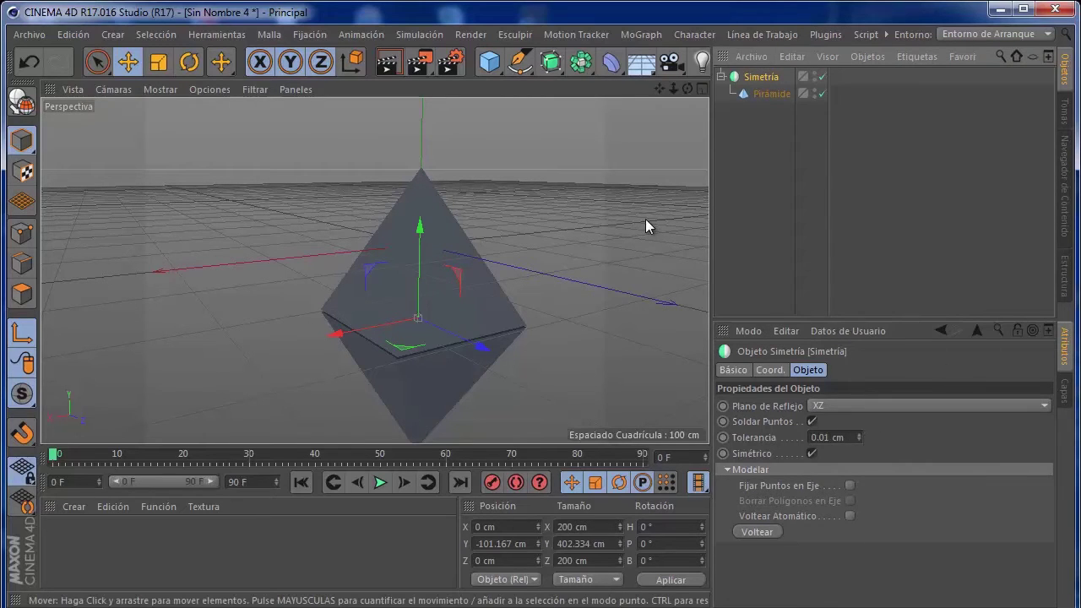
alt+drag(402, 422, 448, 337)
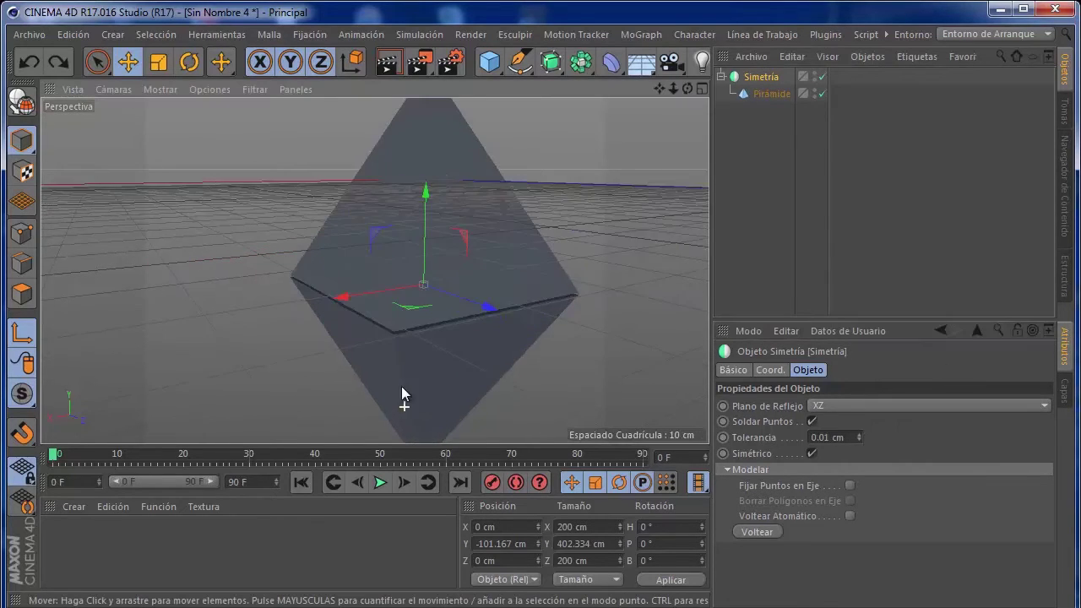
Raise Tolerancia to 8.01 cm and toggle Simétrico off and back on.
drag(859, 433, 859, 434)
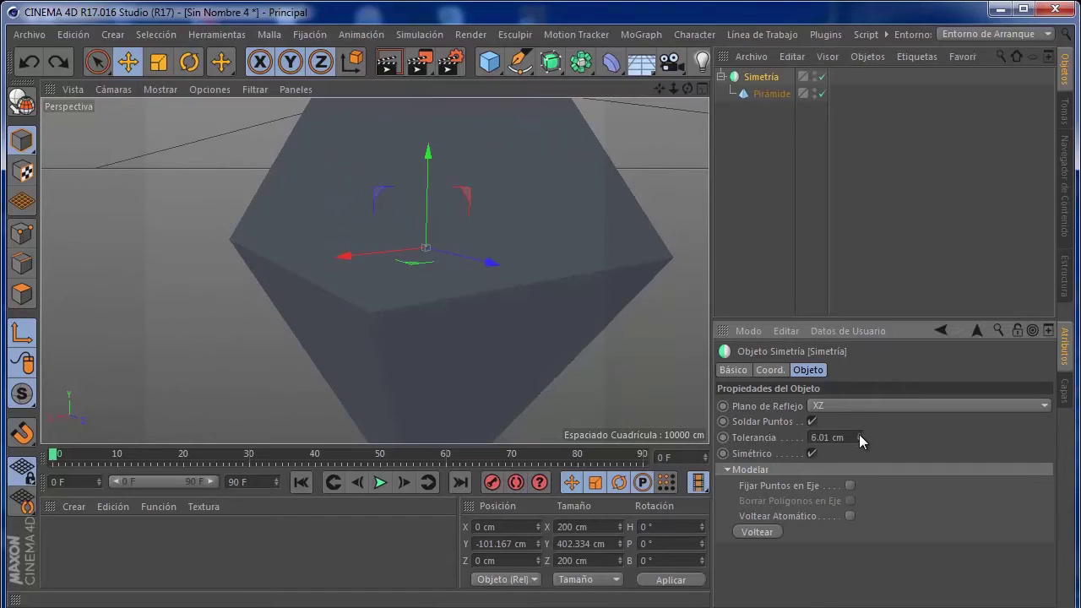
click(813, 453)
click(811, 454)
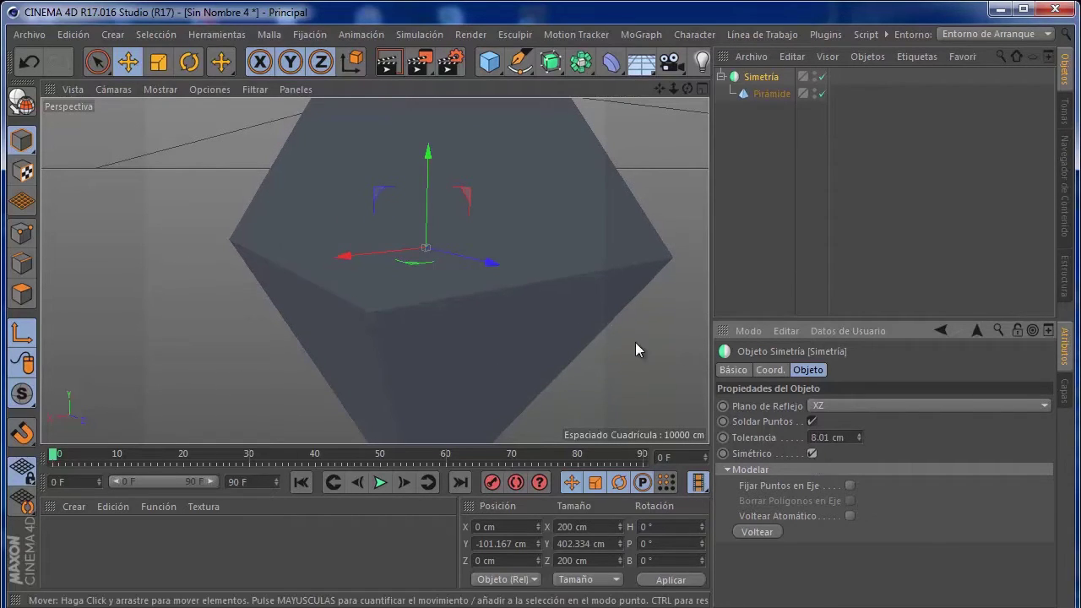
mouse_move(635, 342)
alt+mouse_down()
mouse_move(622, 266)
mouse_move(576, 201)
mouse_move(511, 195)
mouse_move(422, 211)
mouse_move(489, 205)
mouse_move(409, 233)
mouse_move(452, 197)
alt+mouse_up()
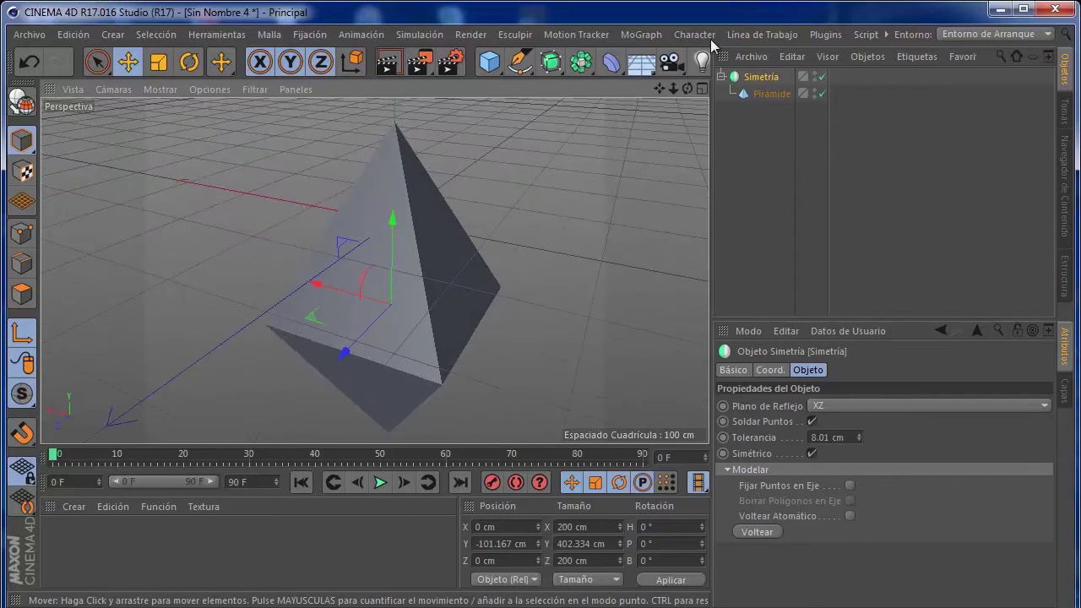
Delete Simetría, then try an Instancia holding a Cubo and delete it.
key(Delete)
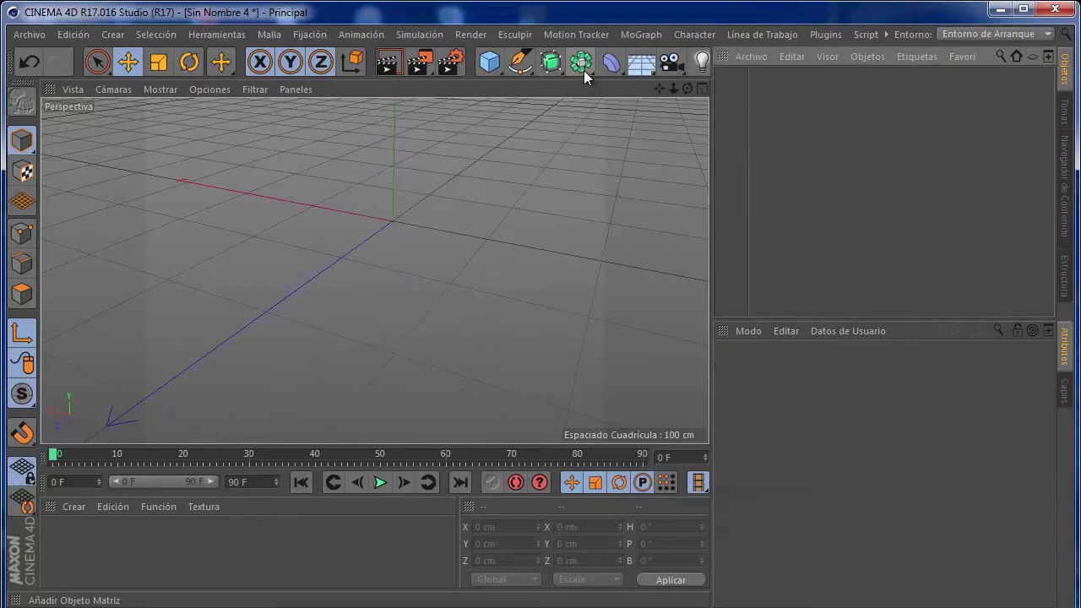
click(584, 70)
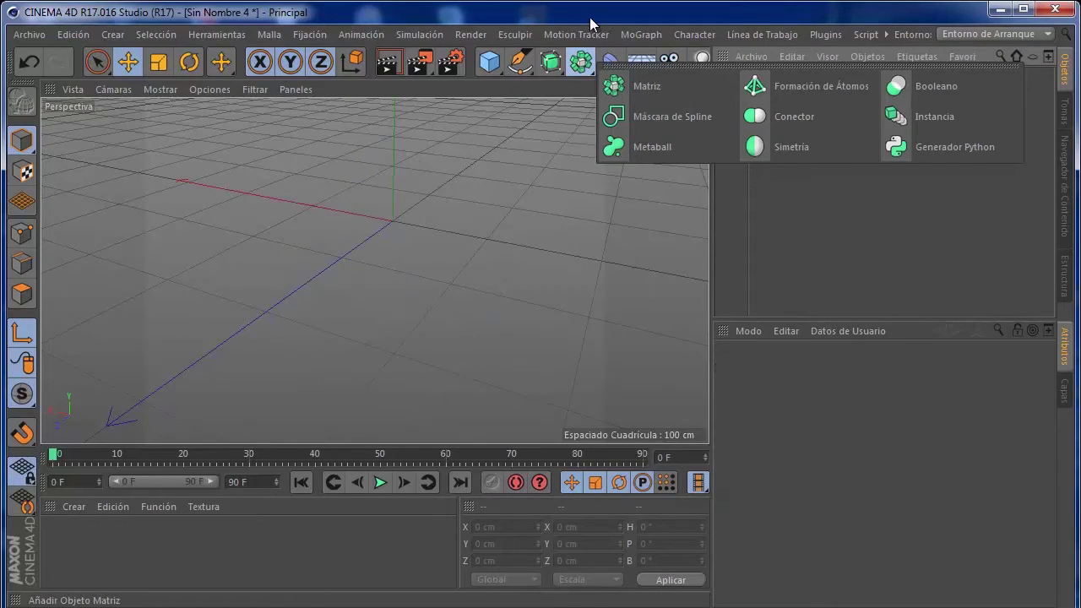
click(934, 116)
mouse_move(371, 289)
alt+mouse_down()
mouse_move(427, 194)
mouse_move(465, 193)
mouse_move(497, 251)
mouse_move(482, 220)
alt+mouse_up()
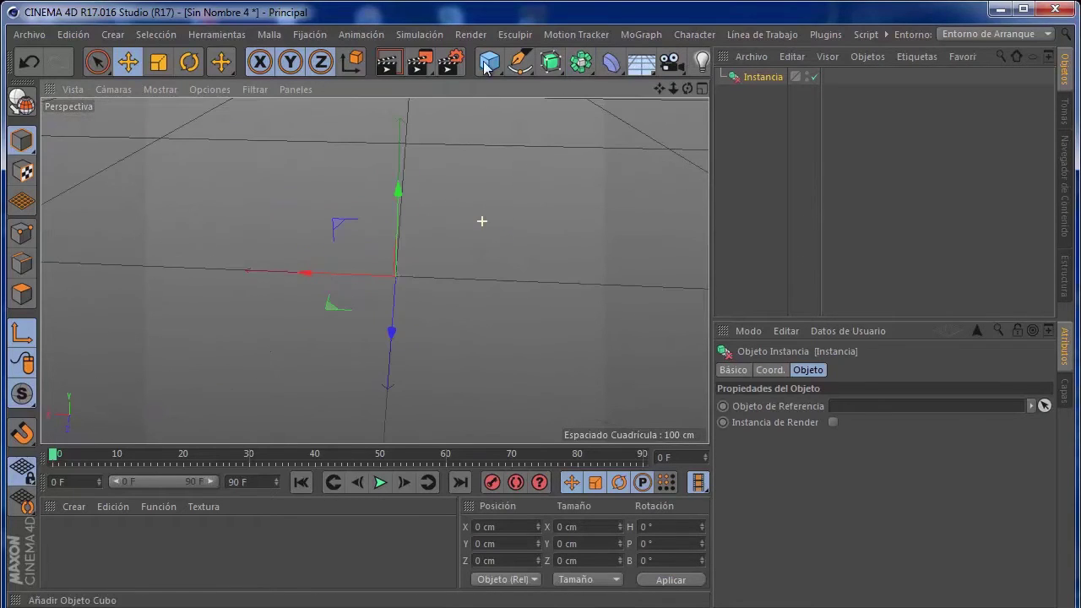
click(493, 72)
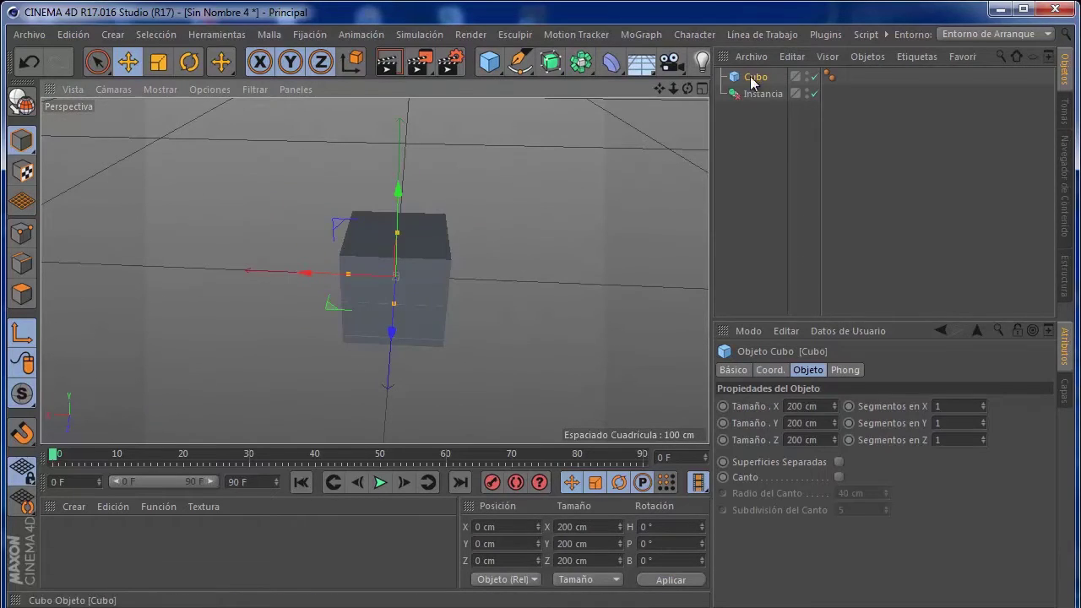
drag(764, 78, 760, 94)
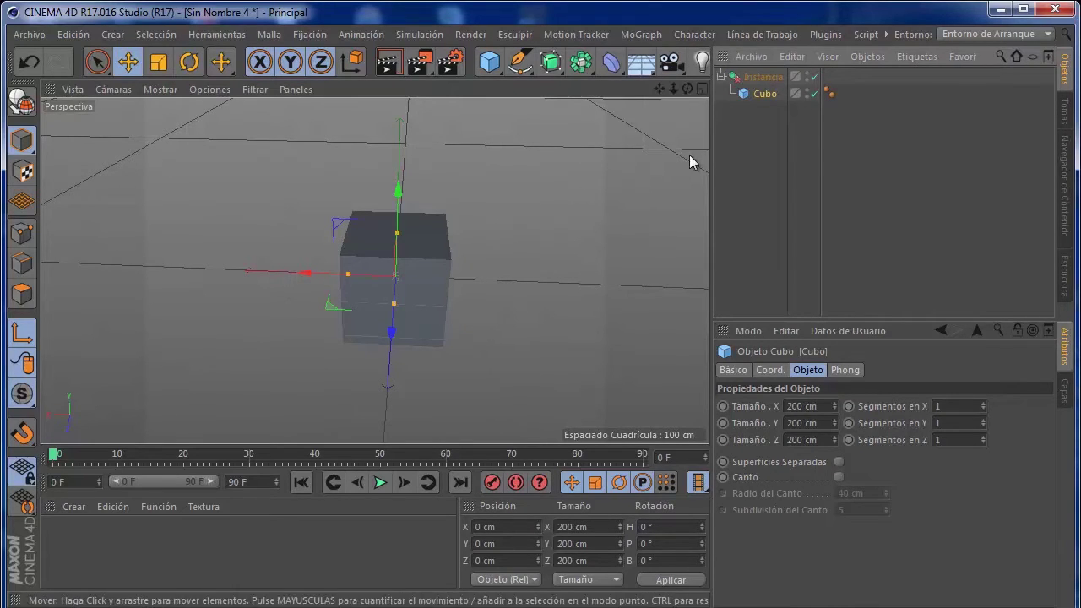
click(762, 77)
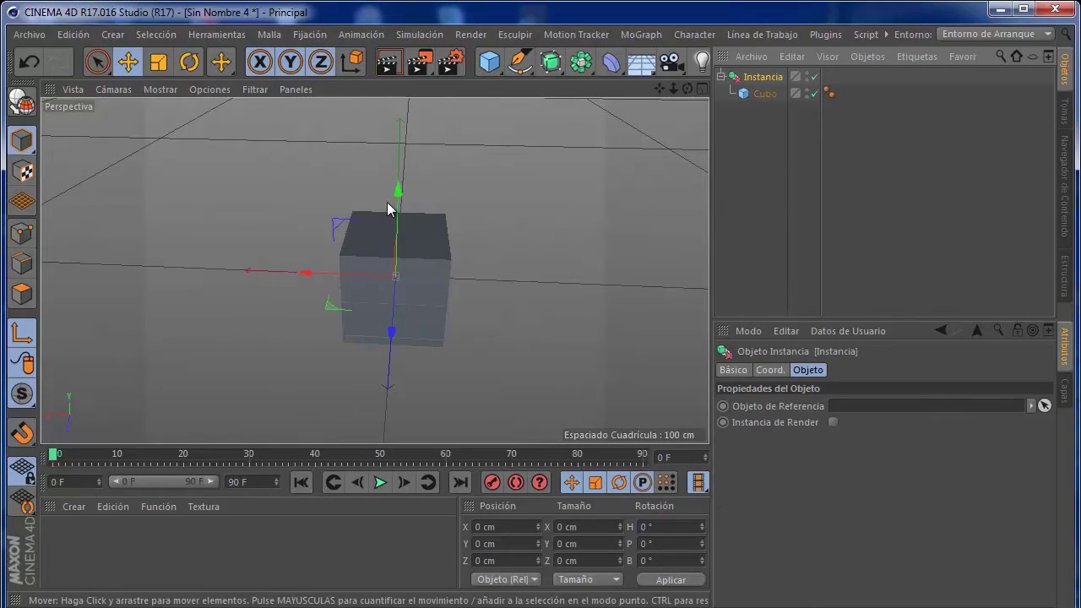
drag(336, 280, 572, 285)
key(ctrl+z)
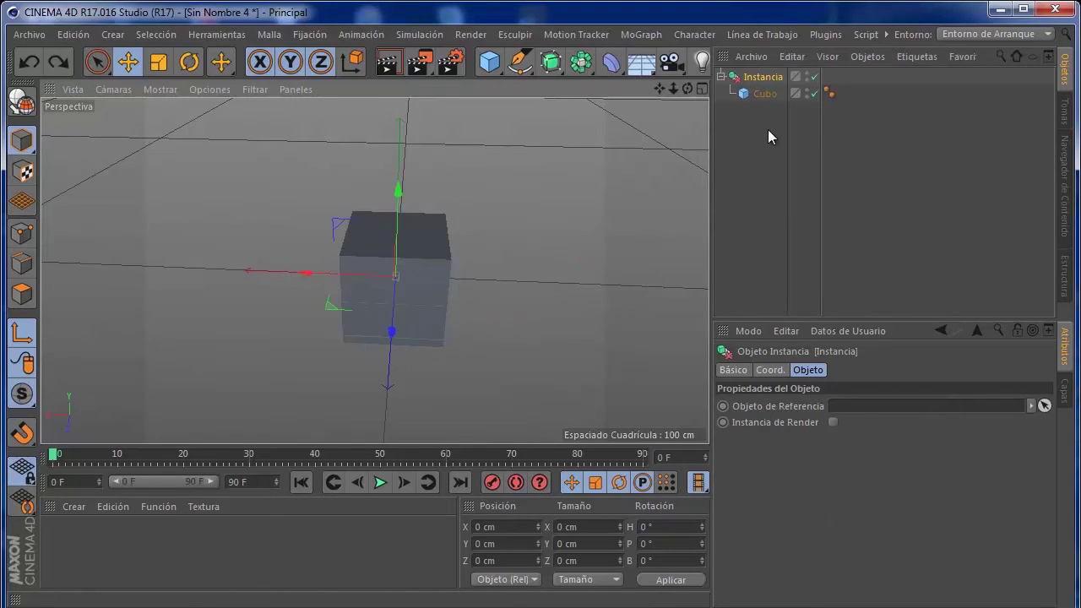
key(Delete)
Add a Cubo with an instance copy, move the copy along X, then delete it.
click(496, 63)
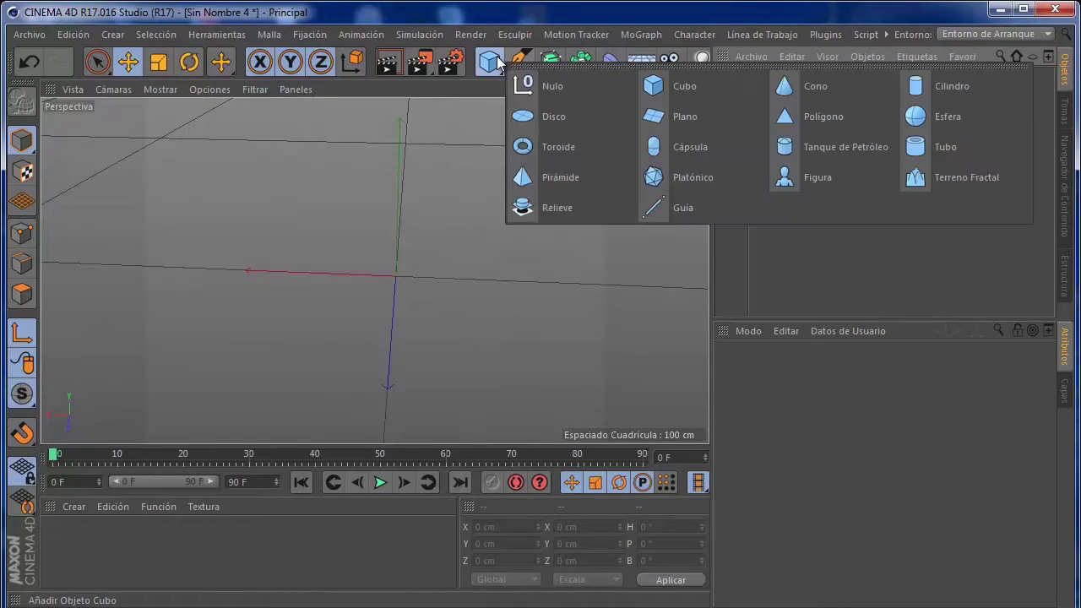
click(701, 81)
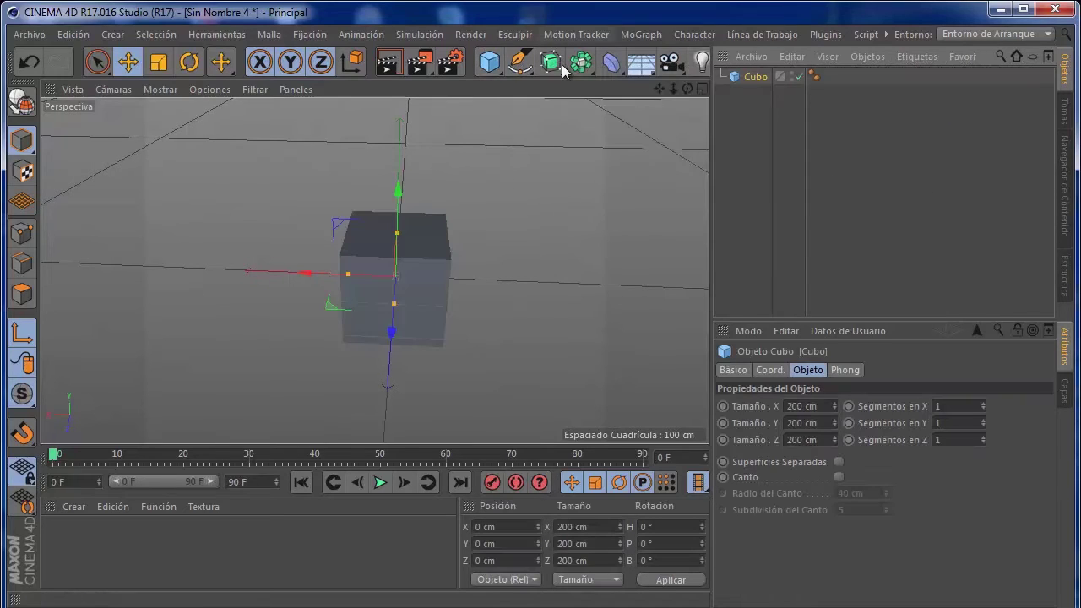
click(581, 62)
click(965, 124)
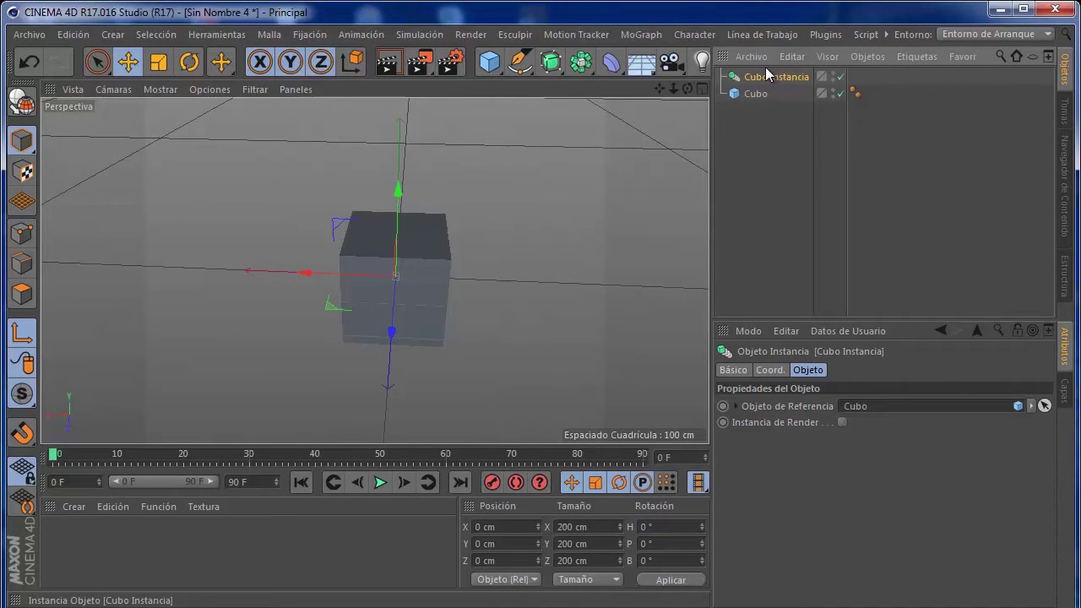
drag(350, 272, 606, 271)
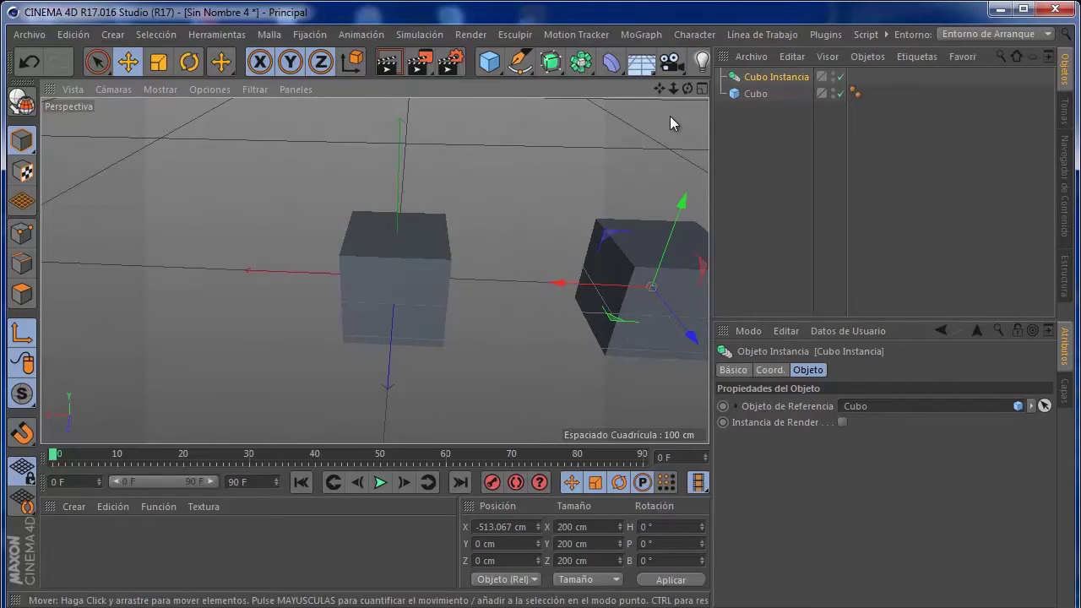
scroll(670, 115, down, 3)
scroll(573, 145, down, 3)
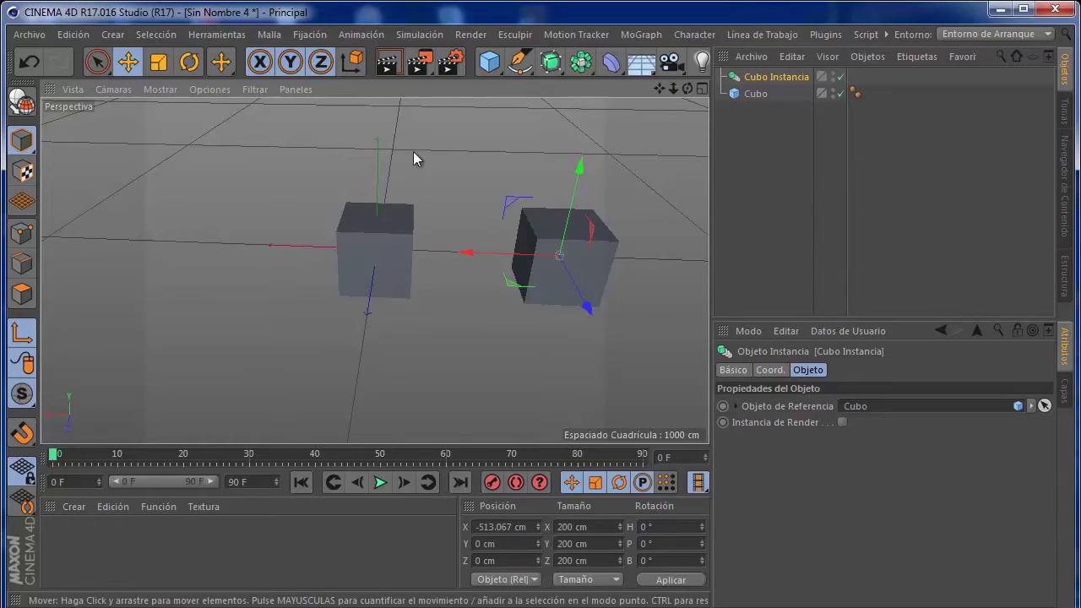
key(Delete)
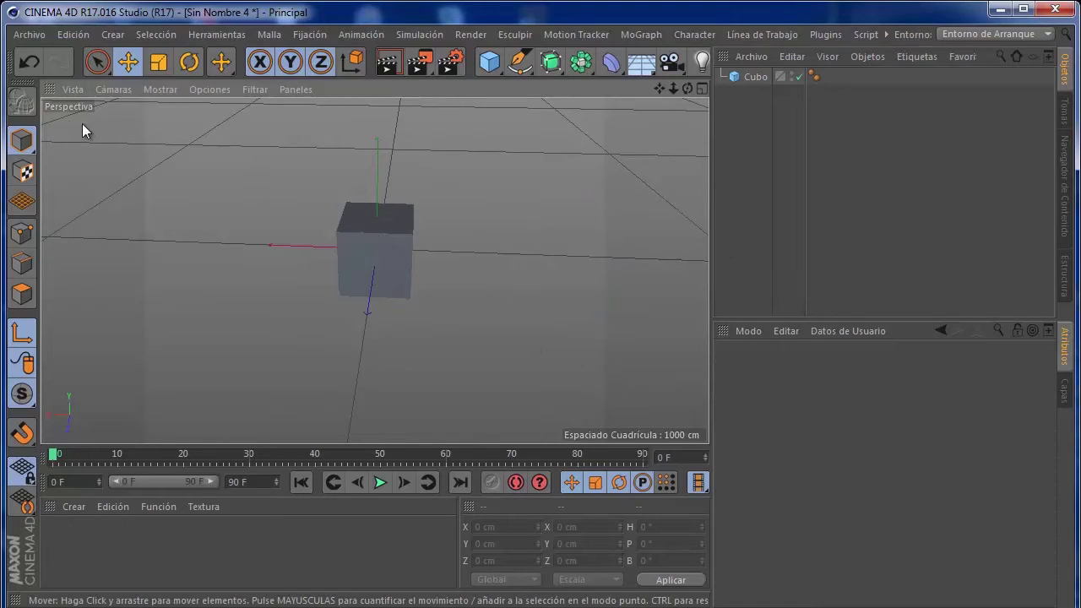
Select the cube, try sliding it along X, undo those moves, then delete it.
key(9)
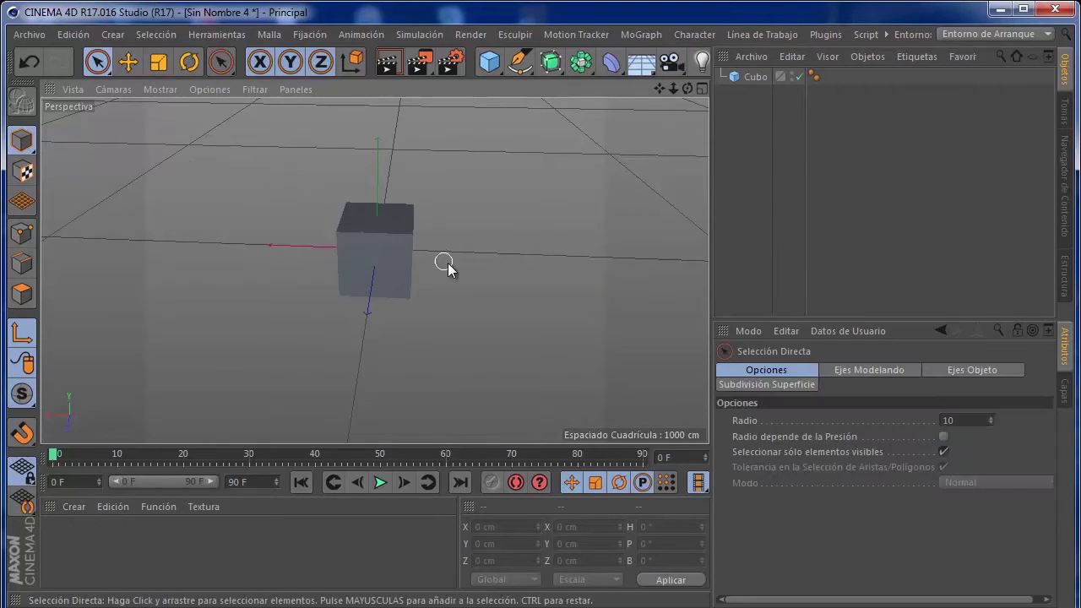
click(405, 253)
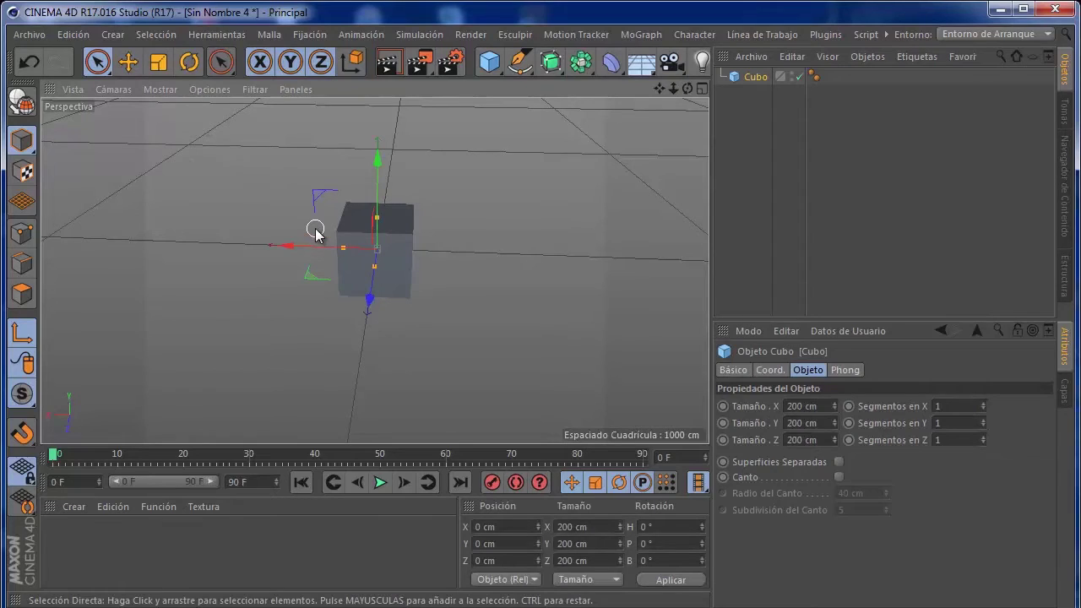
key(e)
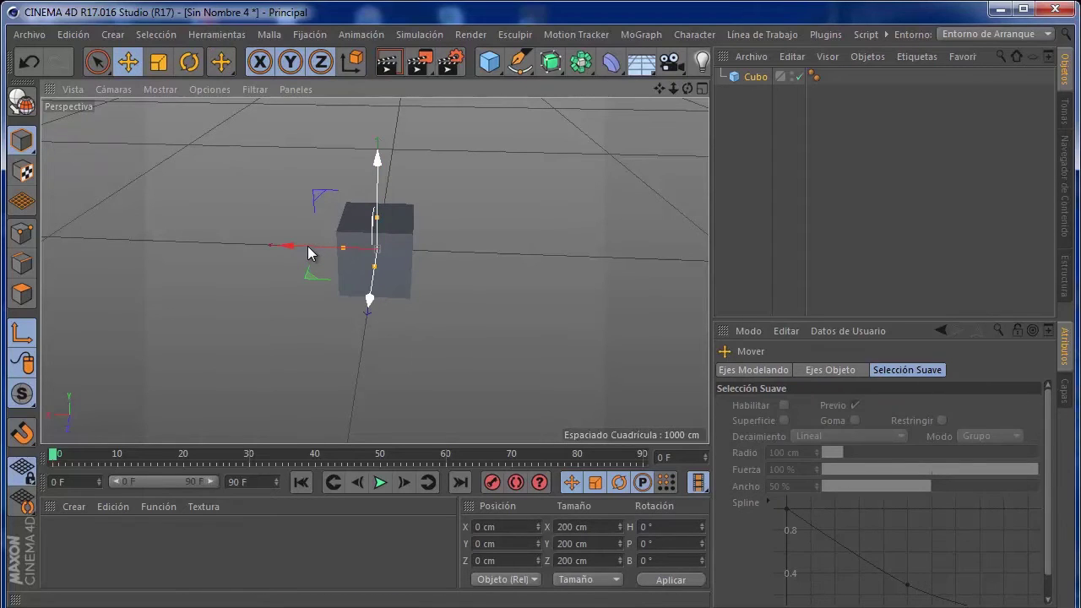
drag(309, 249, 399, 262)
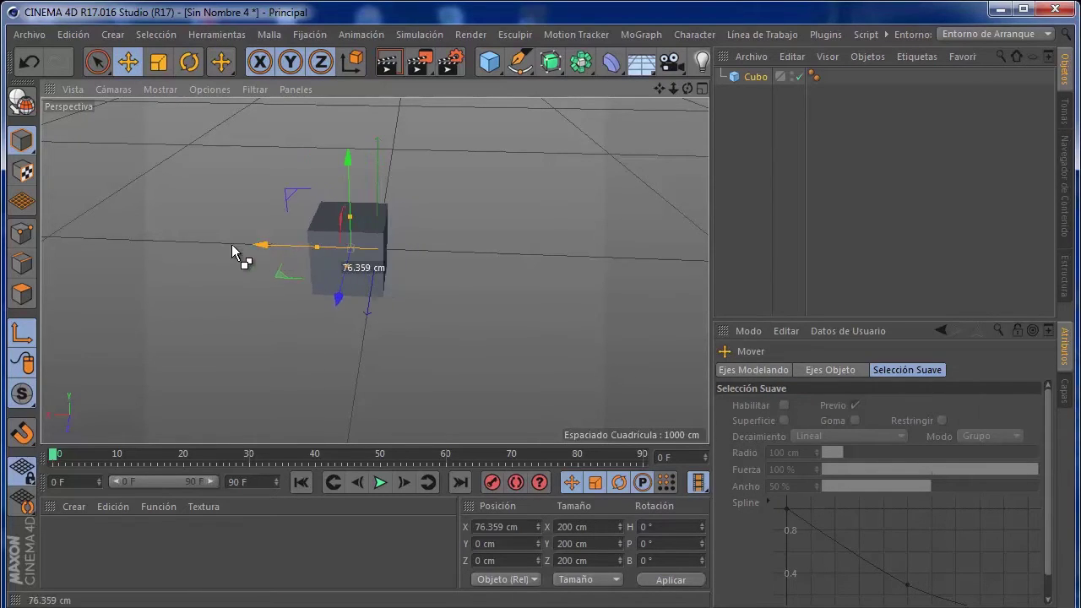
key(ctrl+z)
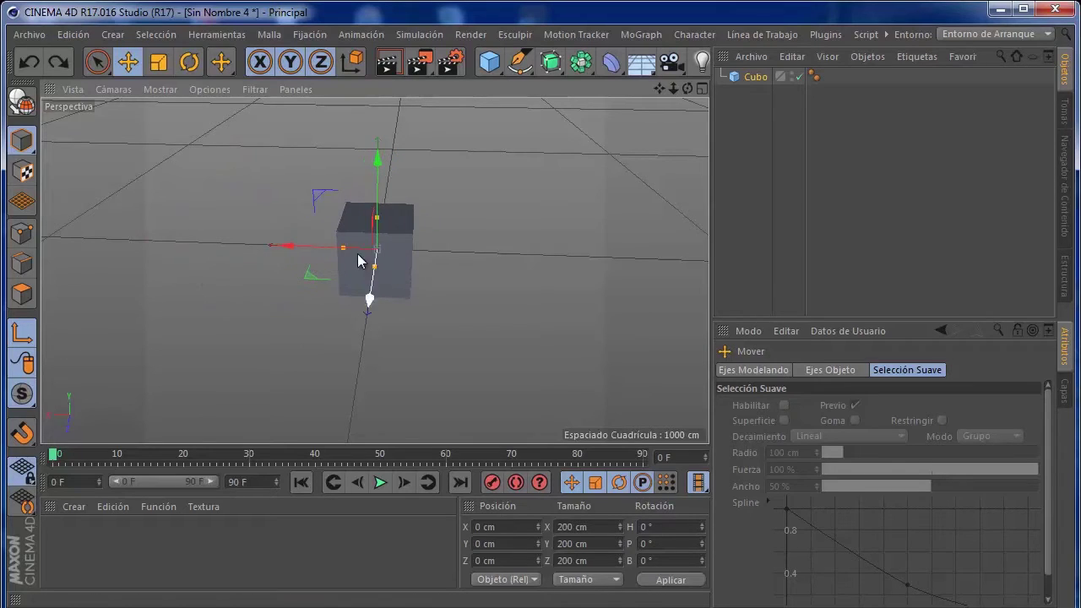
drag(312, 247, 179, 245)
key(ctrl+z)
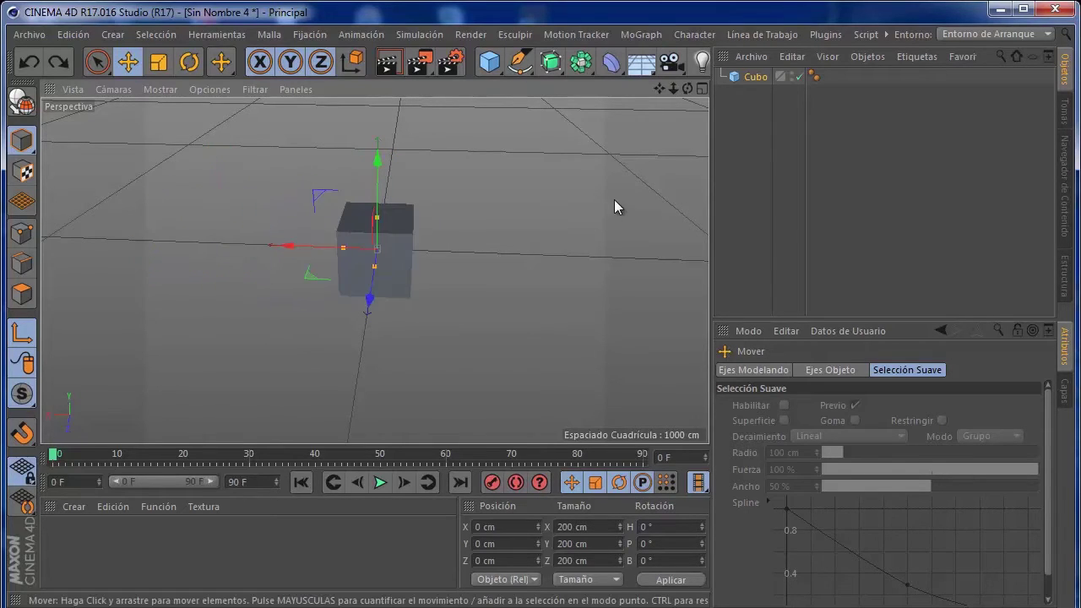
key(Delete)
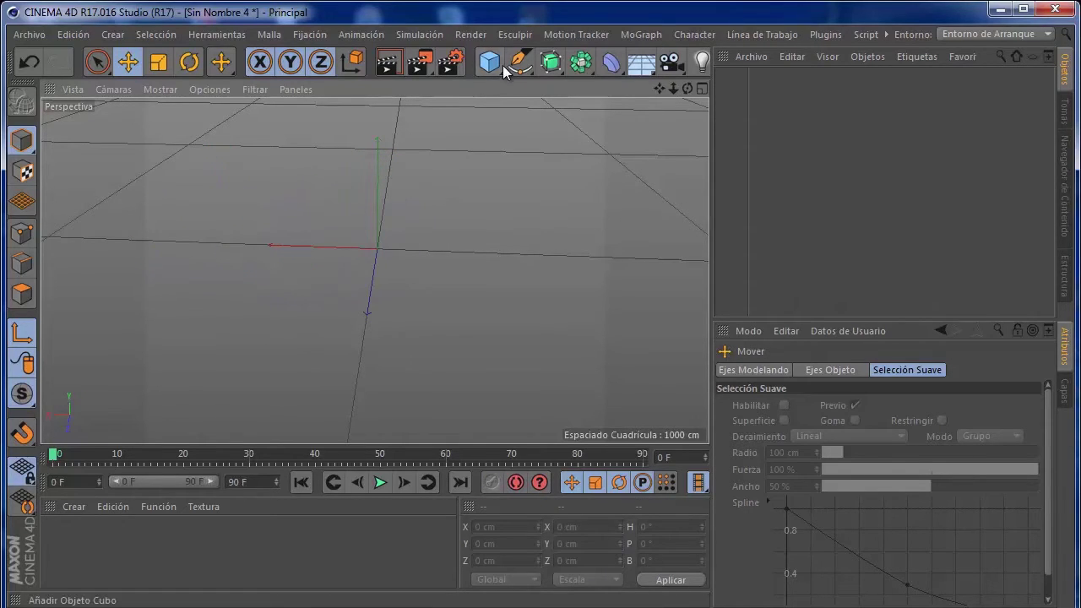
Add a new cube, pull a copy (Cubo.1) out to the left, then reselect the original.
drag(486, 68, 491, 69)
click(491, 69)
drag(333, 240, 212, 242)
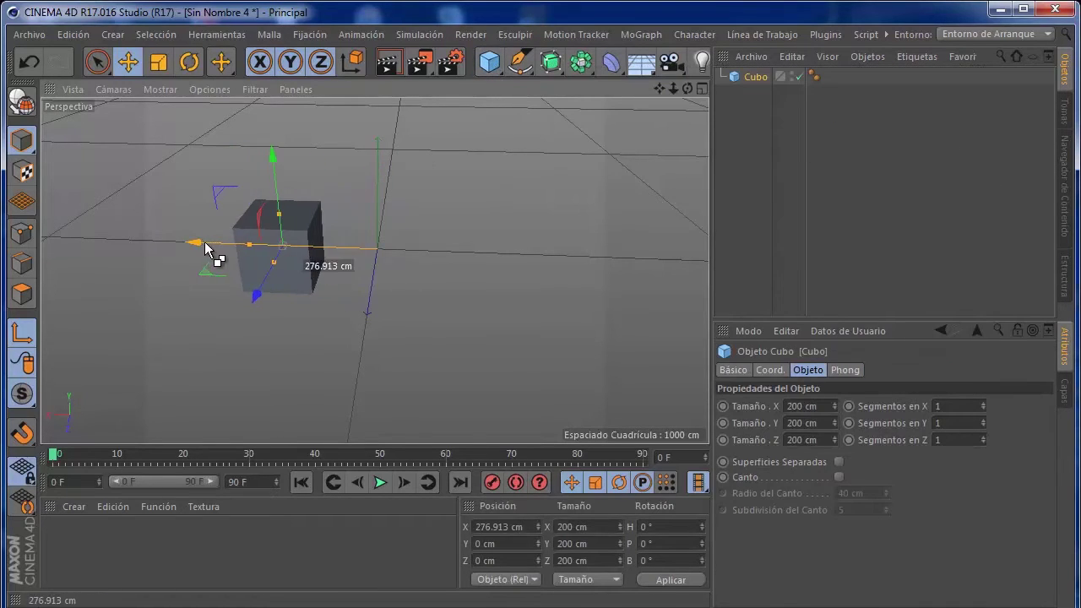
key(ctrl+z)
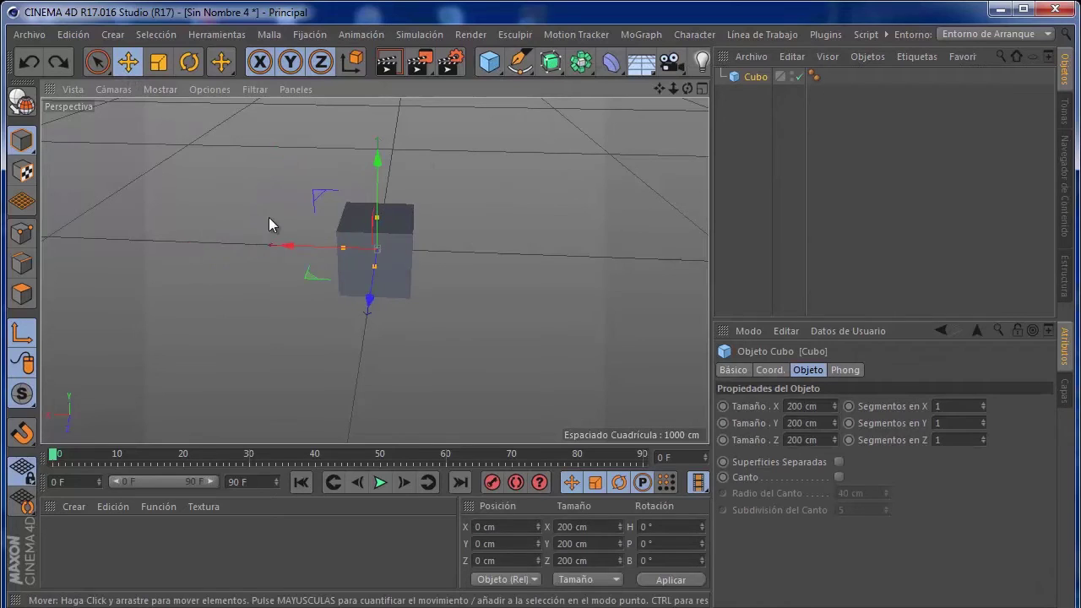
alt+drag(269, 221, 242, 236)
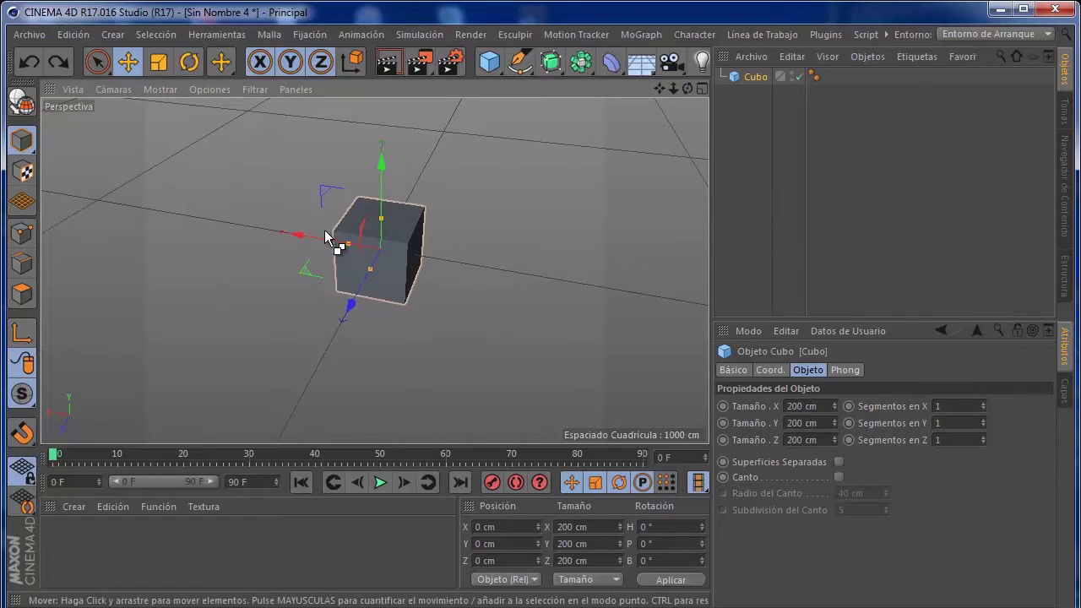
ctrl+drag(330, 237, 166, 201)
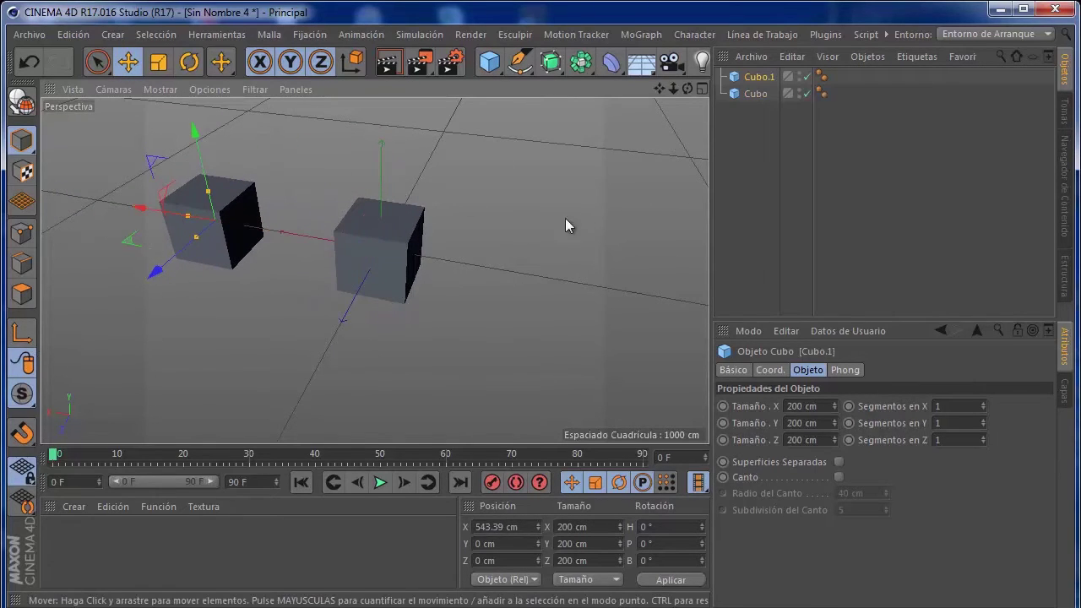
mouse_move(565, 218)
alt+mouse_down()
mouse_move(538, 257)
mouse_move(494, 247)
alt+mouse_up()
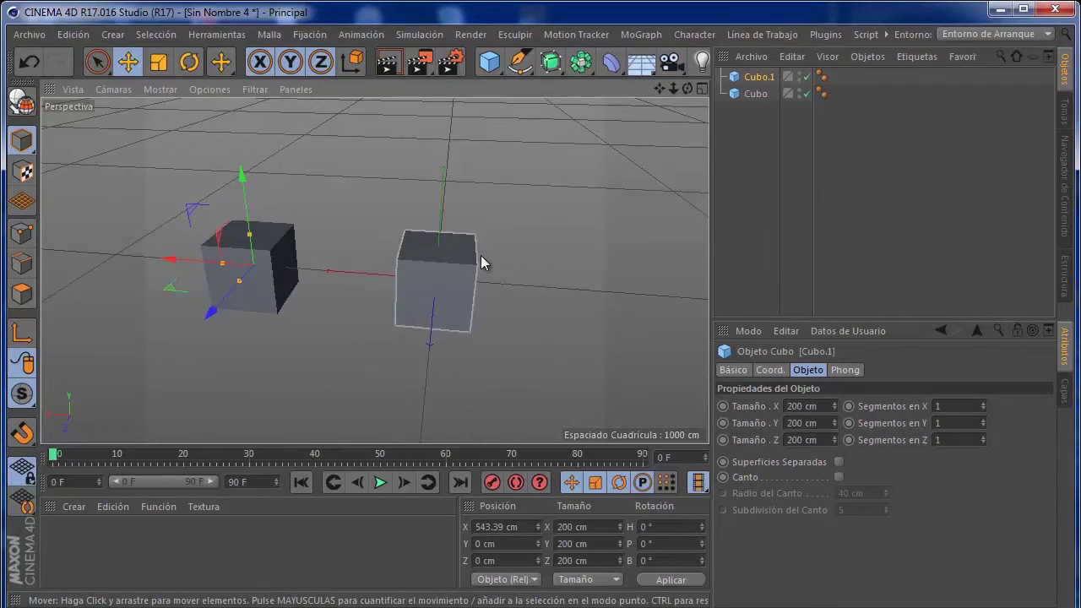
click(480, 256)
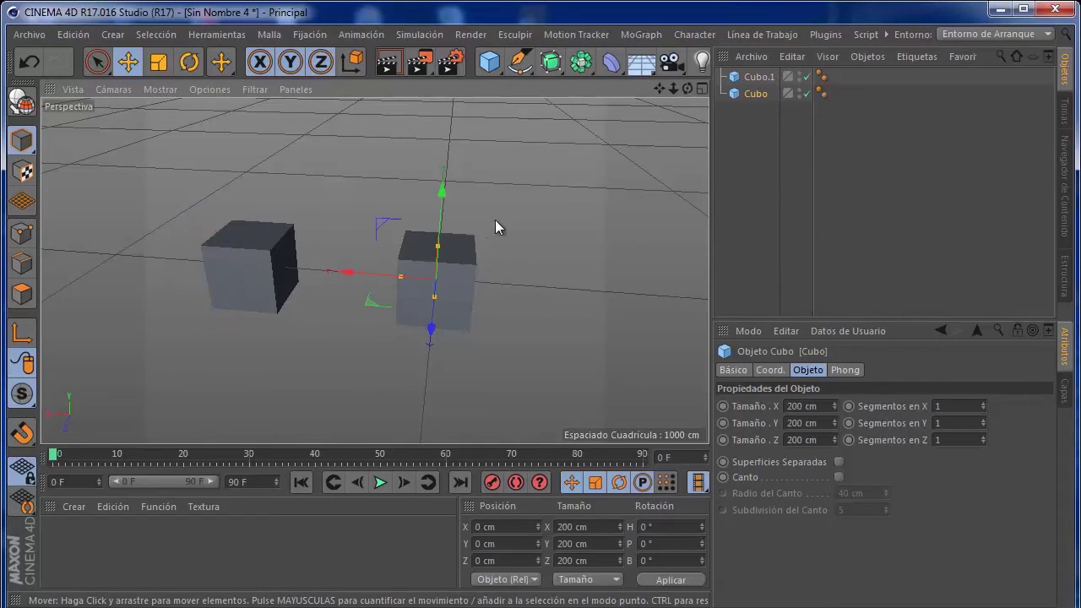
Add an Instance of Cubo and move it to the right.
click(585, 65)
click(938, 104)
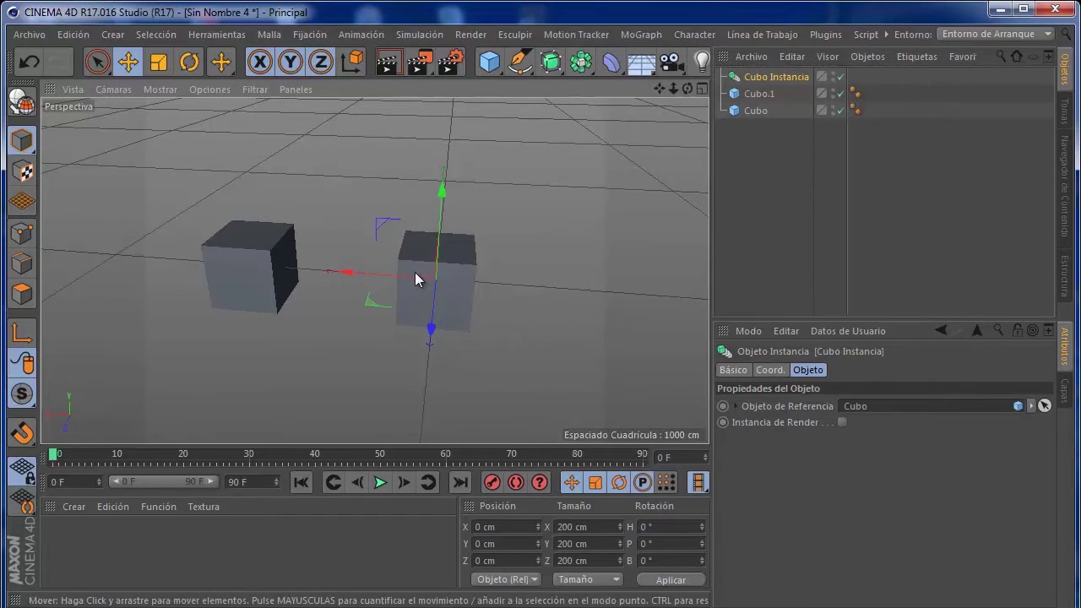
drag(414, 272, 608, 292)
Adjust Cubo's Tamaño values, ending with an X size of 309 cm.
click(448, 249)
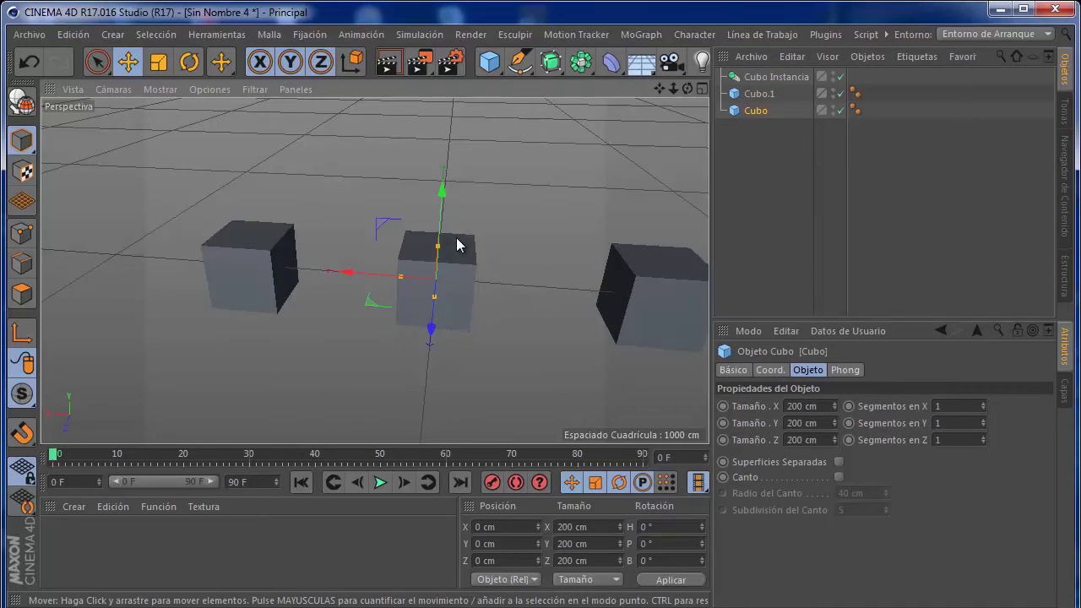
drag(832, 405, 831, 397)
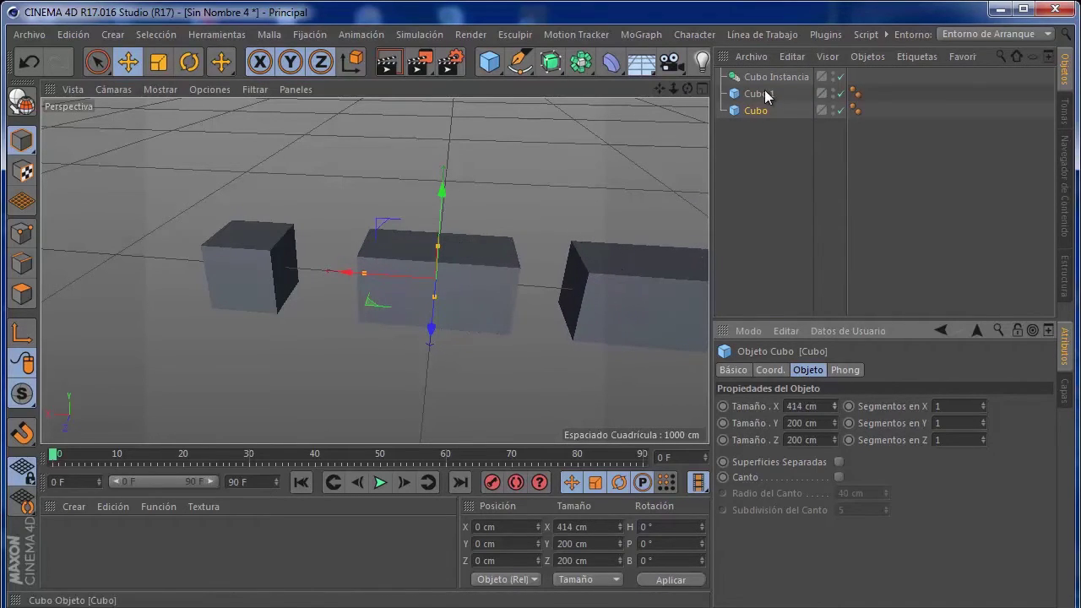
alt+middle_drag(568, 274, 488, 281)
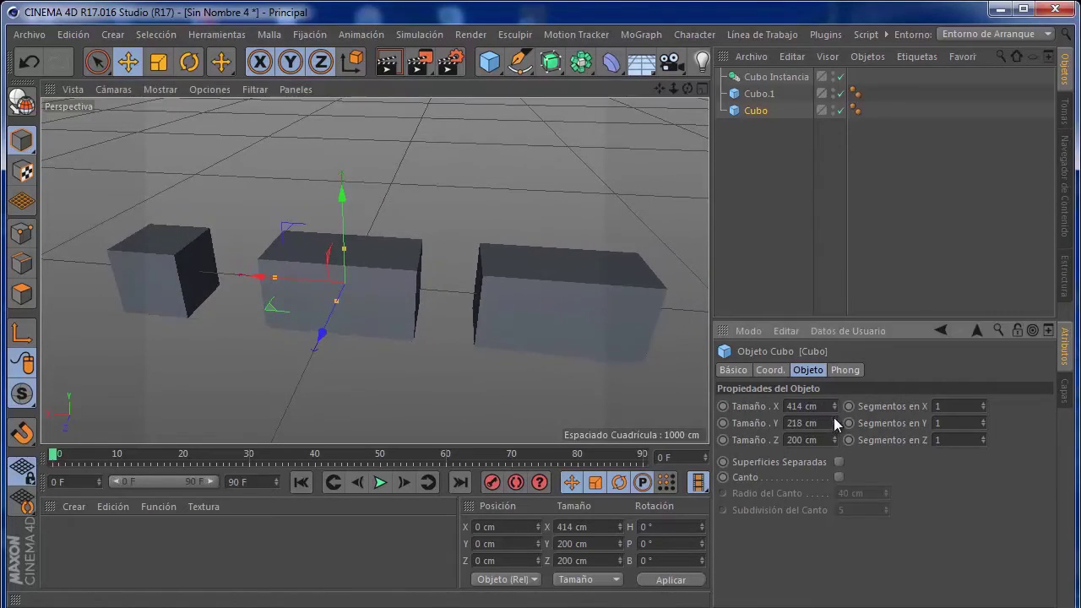
drag(834, 422, 839, 440)
drag(834, 406, 830, 401)
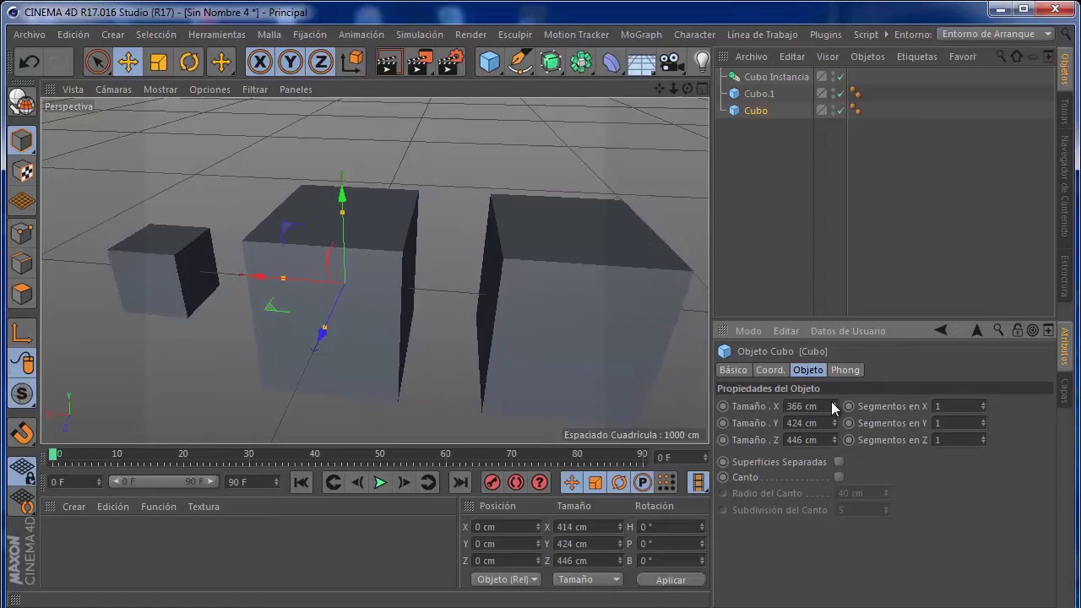
scroll(346, 269, down, 3)
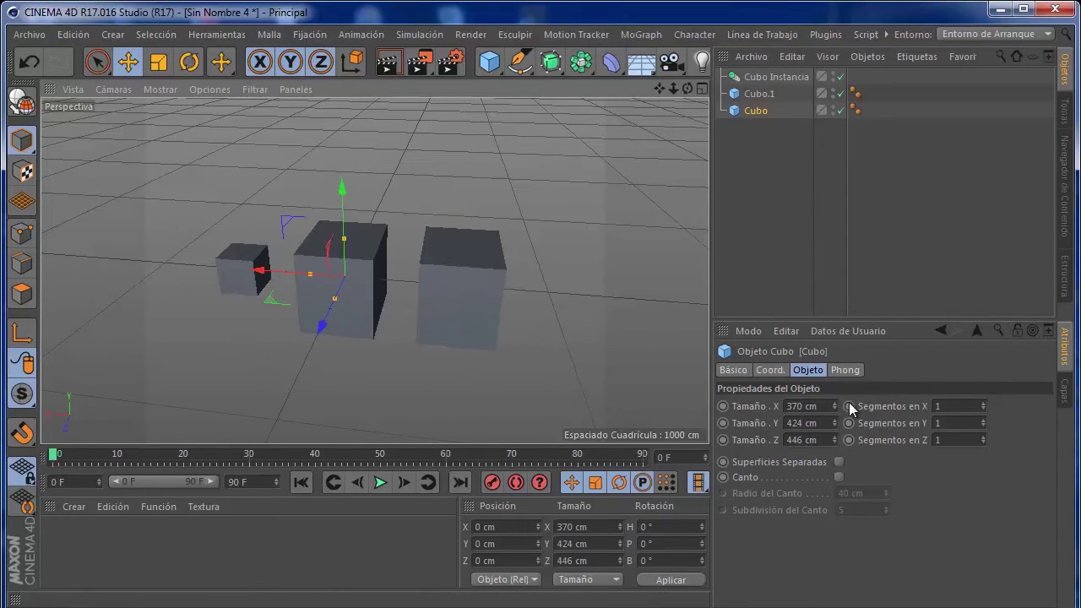
drag(835, 409, 835, 422)
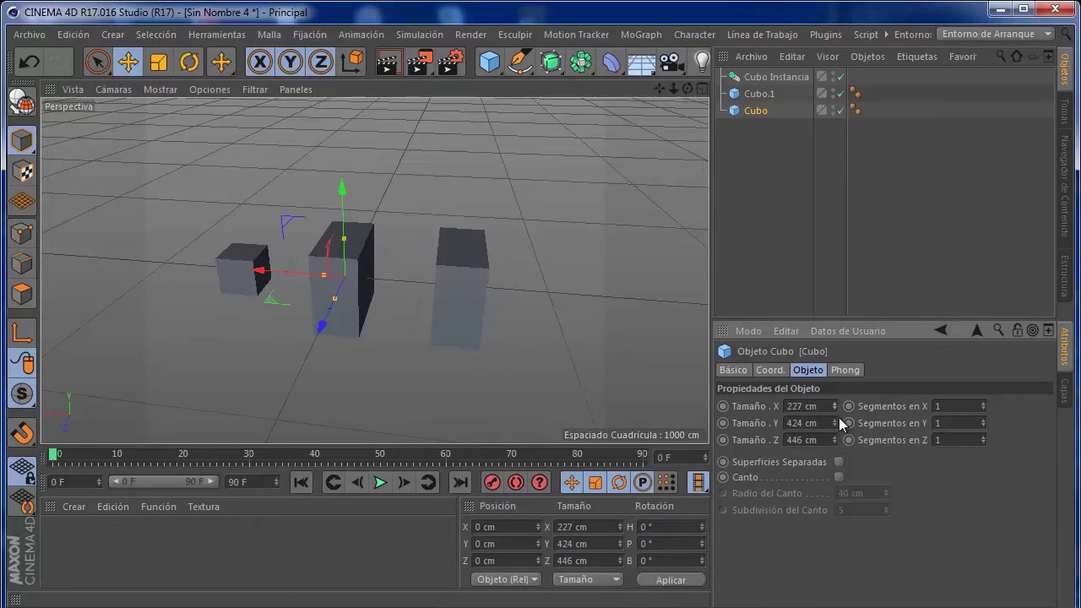
click(834, 408)
mouse_move(835, 408)
mouse_down()
mouse_move(837, 454)
mouse_move(831, 444)
mouse_up()
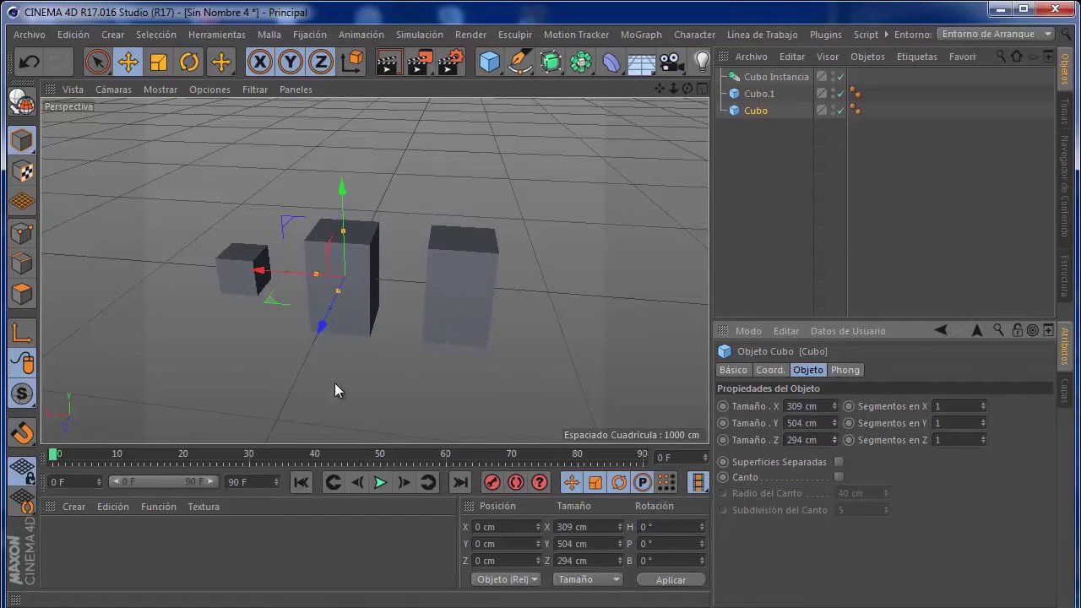
Select all three objects, Cubo, Cubo.1 and the instance, and delete them.
click(492, 251)
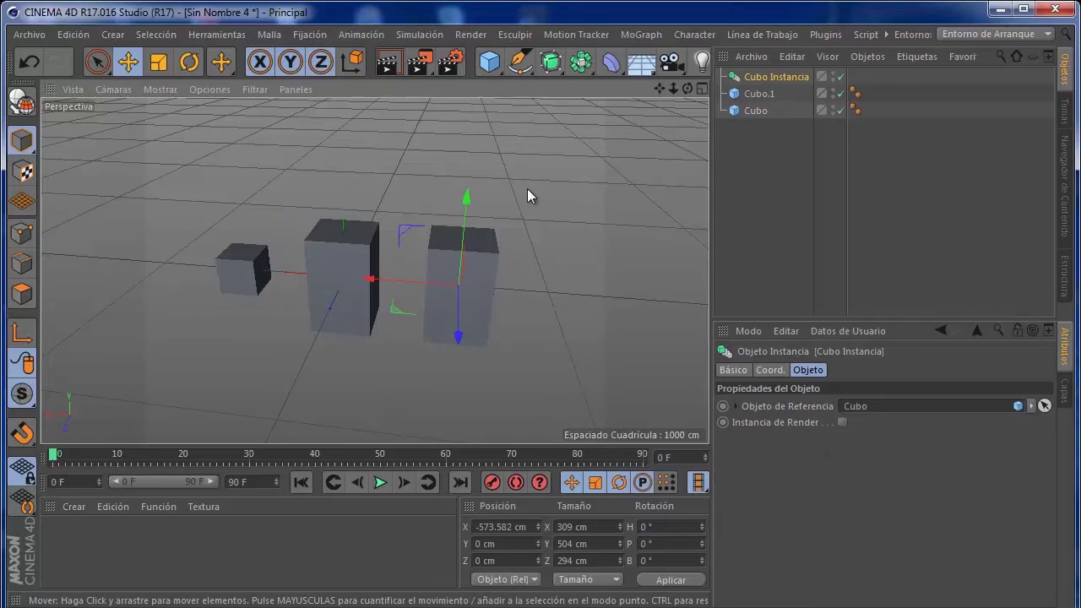
drag(527, 195, 615, 139)
key(ctrl+z)
shift+click(765, 110)
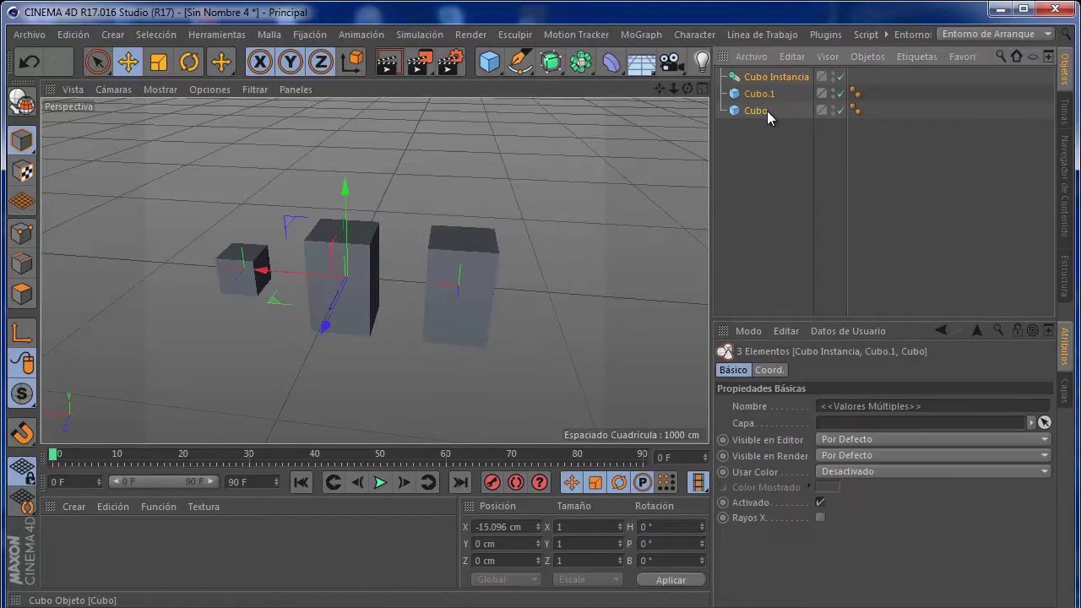
key(Delete)
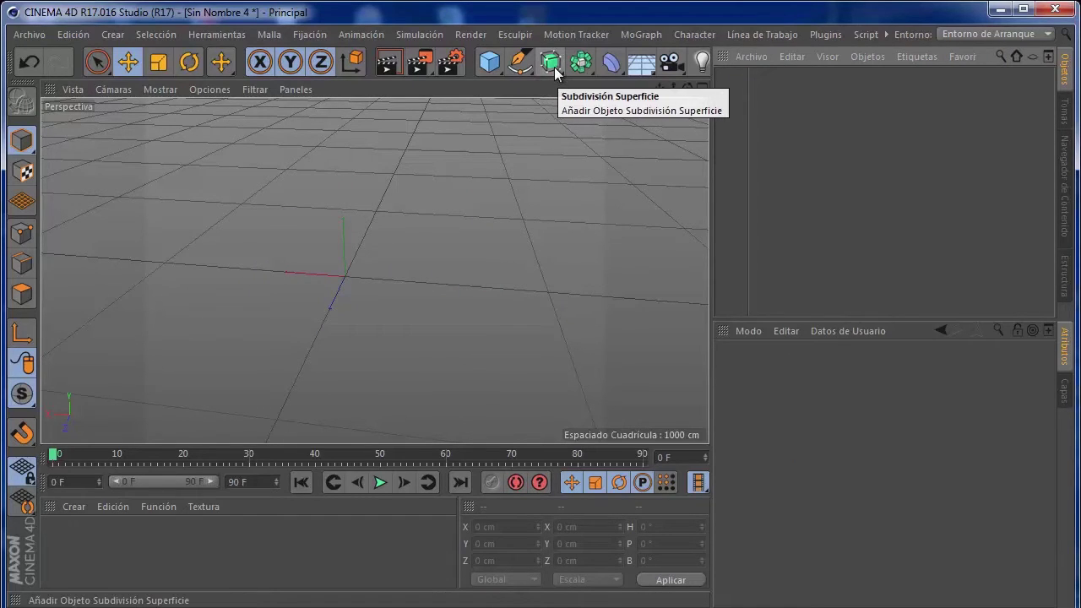
Add a cube and a cylinder to the empty scene.
click(494, 74)
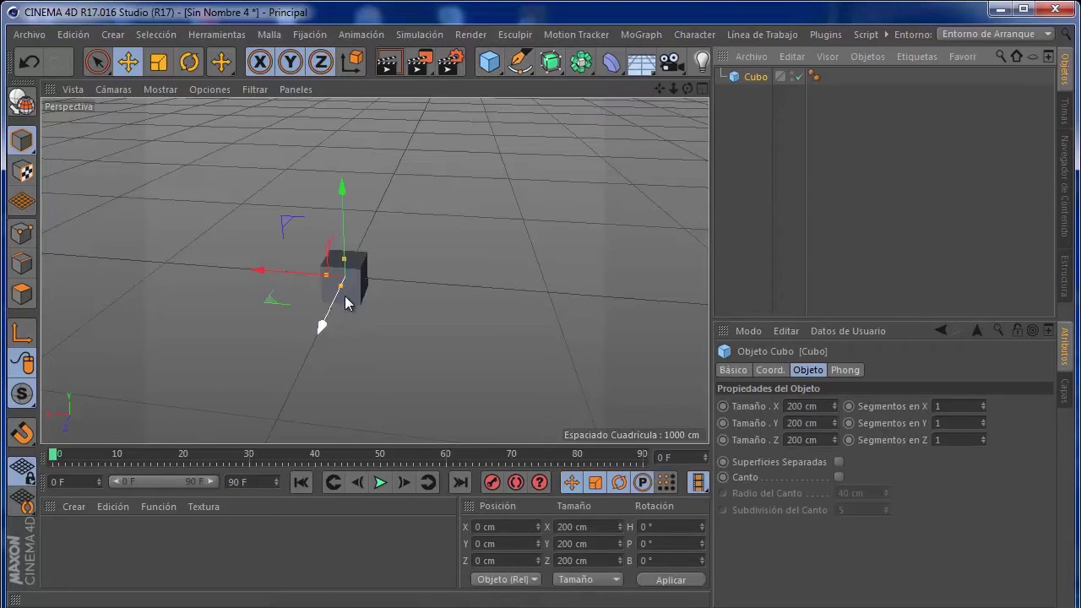
scroll(321, 323, up, 3)
scroll(349, 271, up, 2)
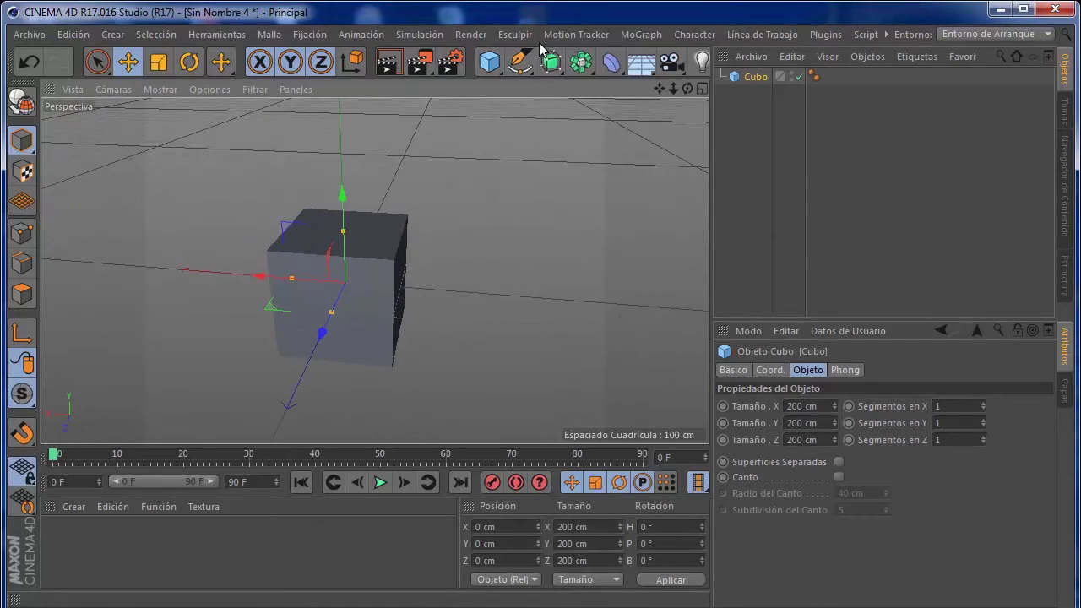
click(493, 67)
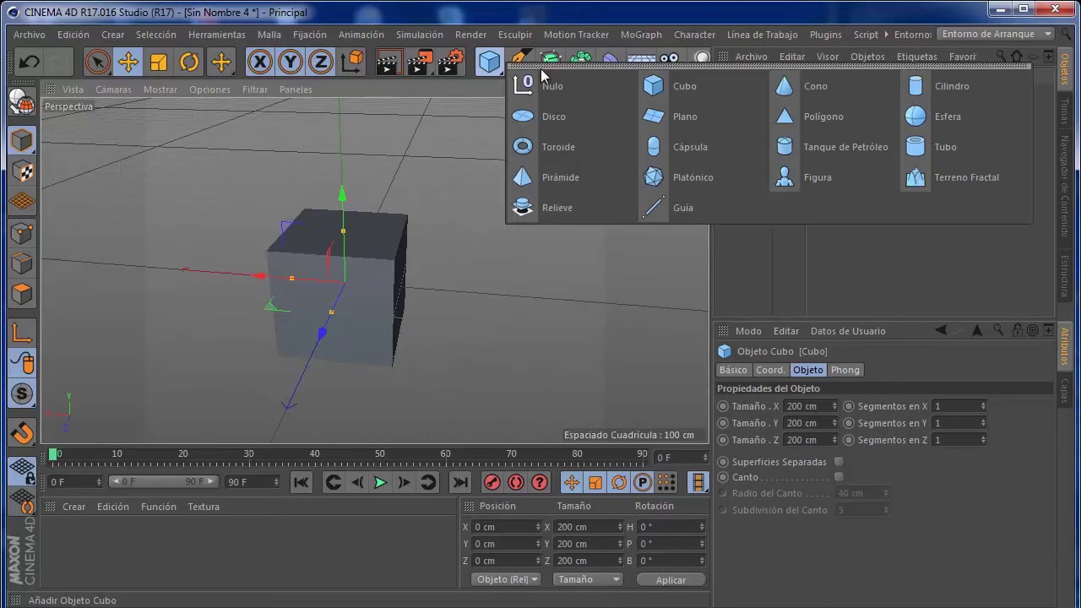
click(929, 93)
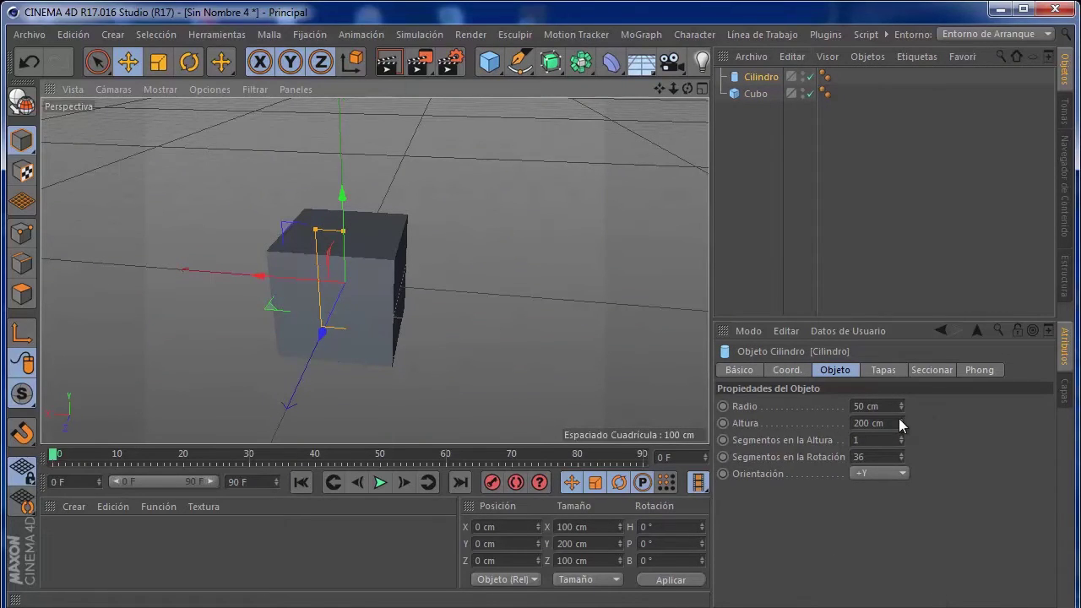
Give the cylinder height 280 cm, 36 rotation segments and -Z orientation.
drag(898, 418, 900, 402)
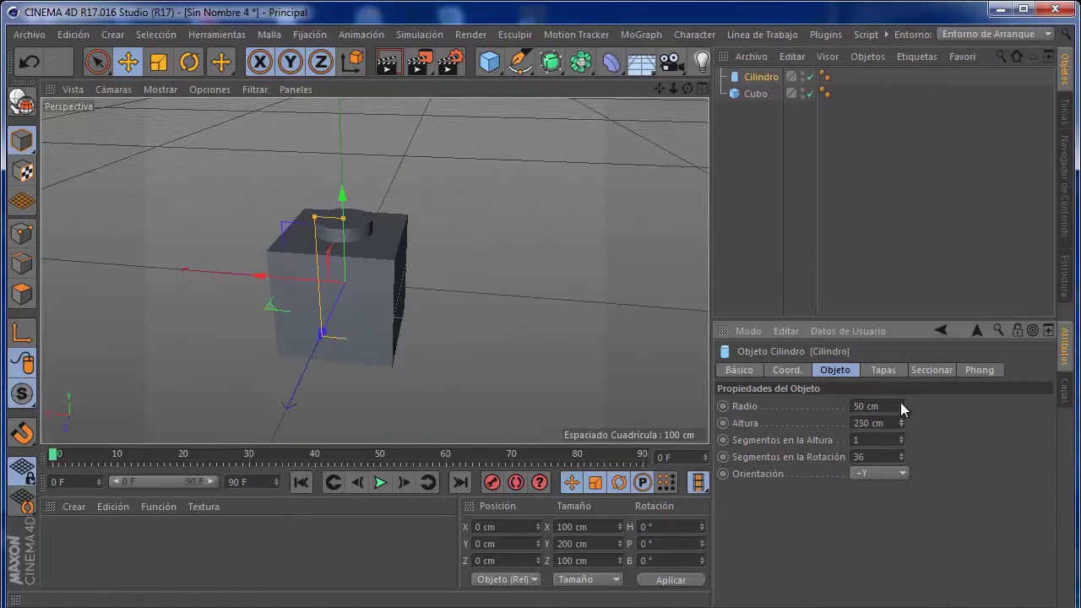
click(902, 453)
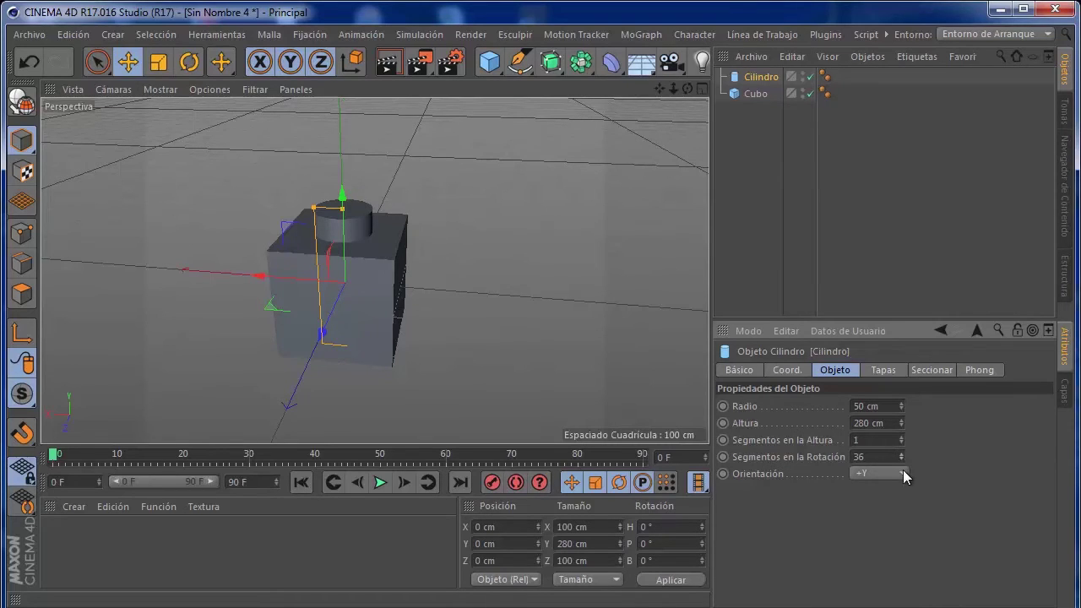
click(902, 473)
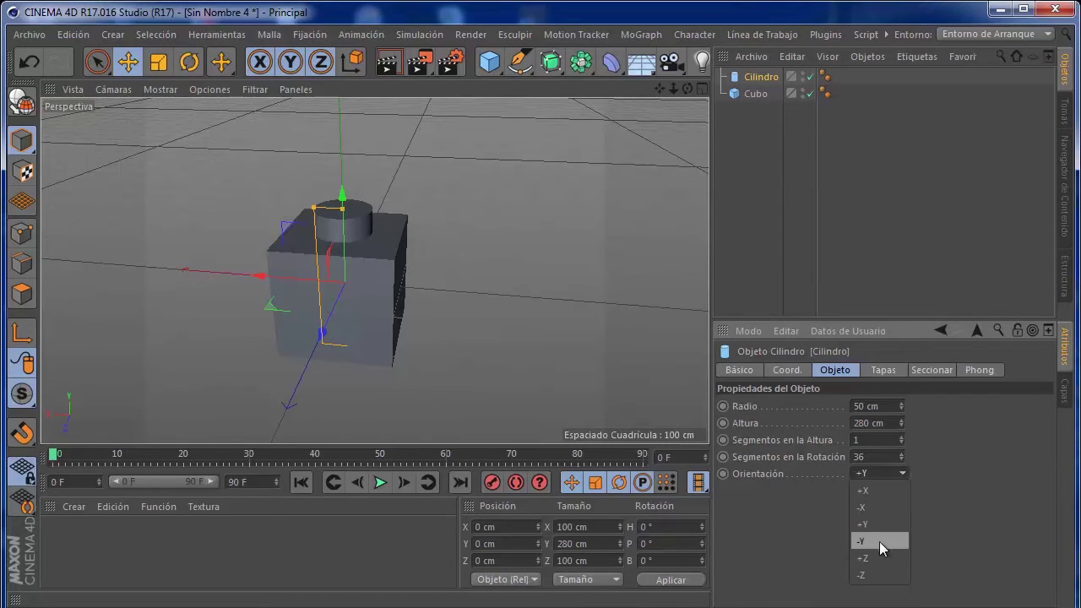
click(878, 575)
scroll(398, 287, up, 2)
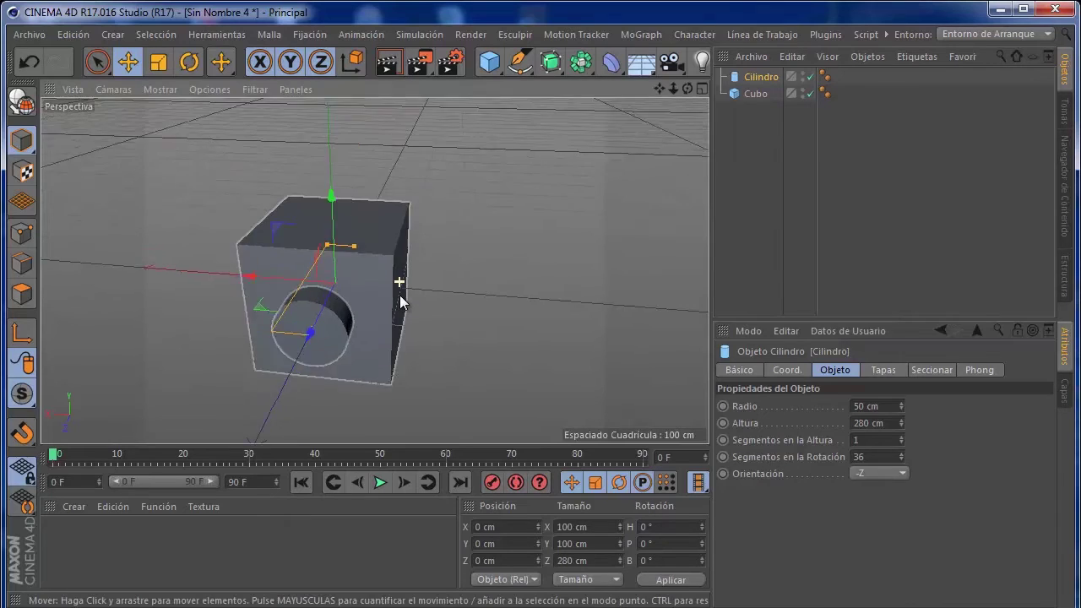
scroll(399, 294, up, 1)
mouse_move(400, 286)
alt+mouse_down()
mouse_move(247, 210)
mouse_move(364, 212)
mouse_move(592, 177)
alt+mouse_up()
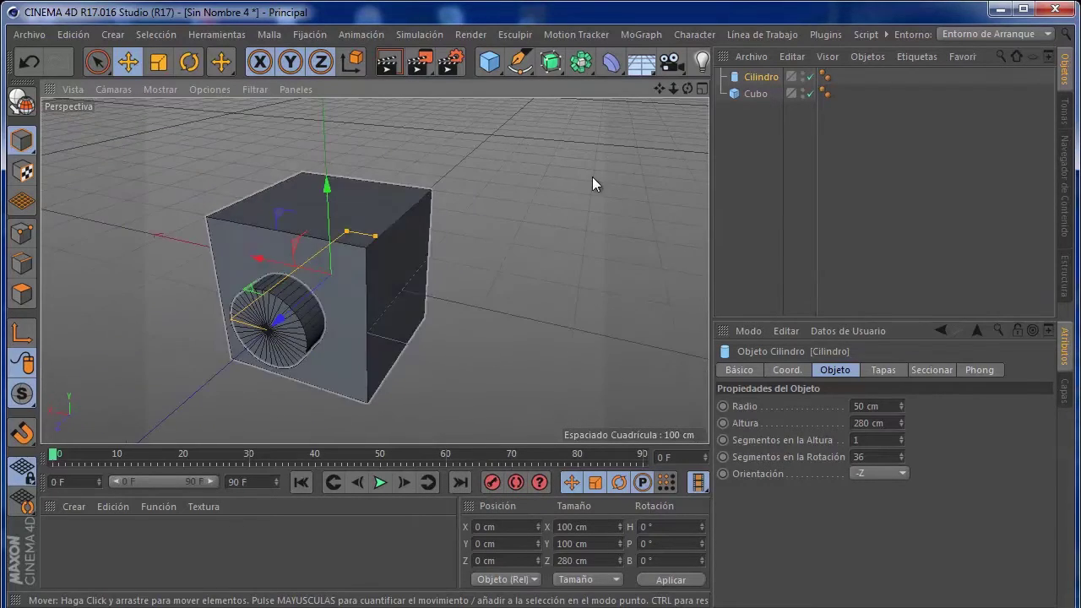
click(591, 176)
click(592, 65)
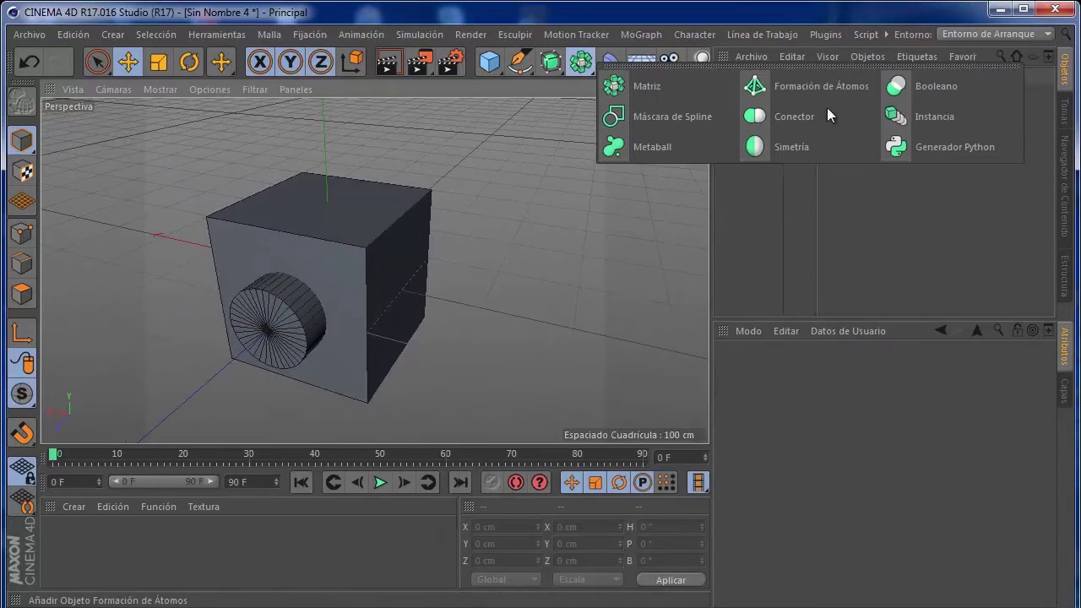
Add a Booleano object and drag Cubo into it as its first child.
click(960, 90)
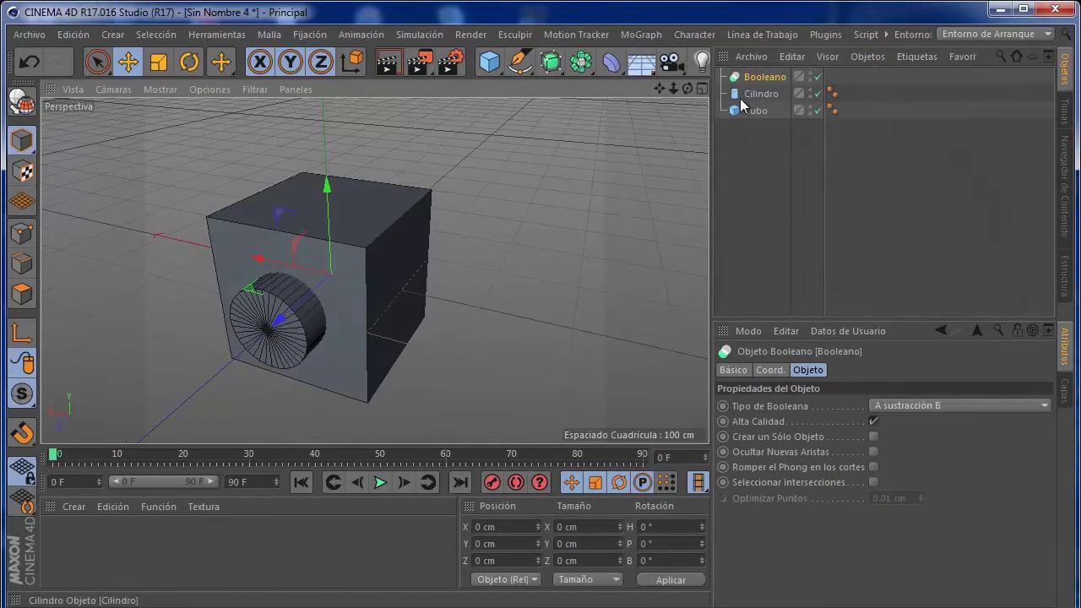
click(377, 314)
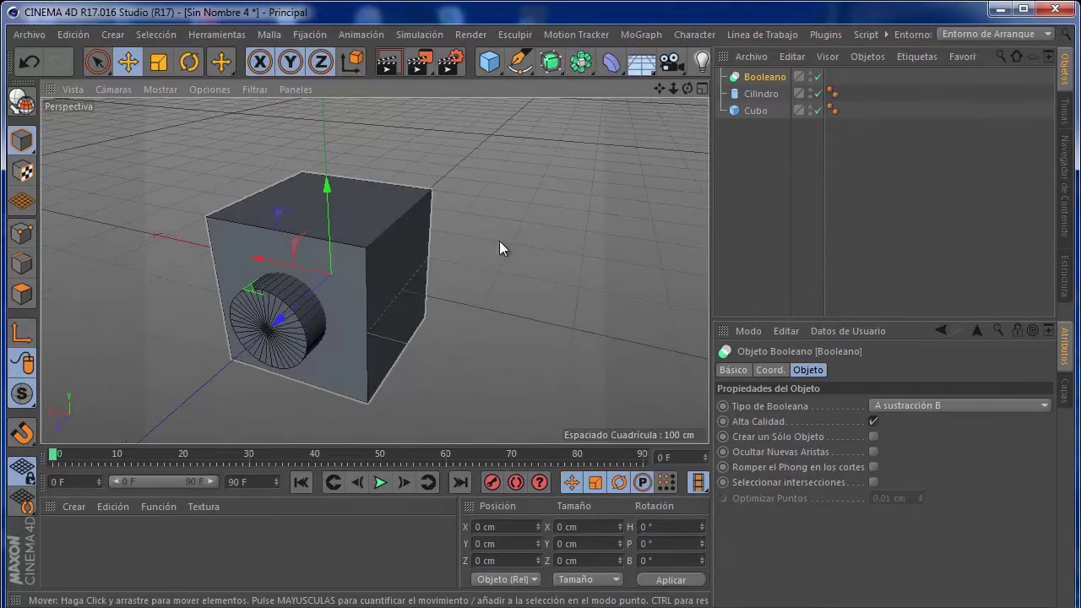
mouse_move(753, 111)
mouse_down()
mouse_move(769, 99)
mouse_move(768, 78)
mouse_up()
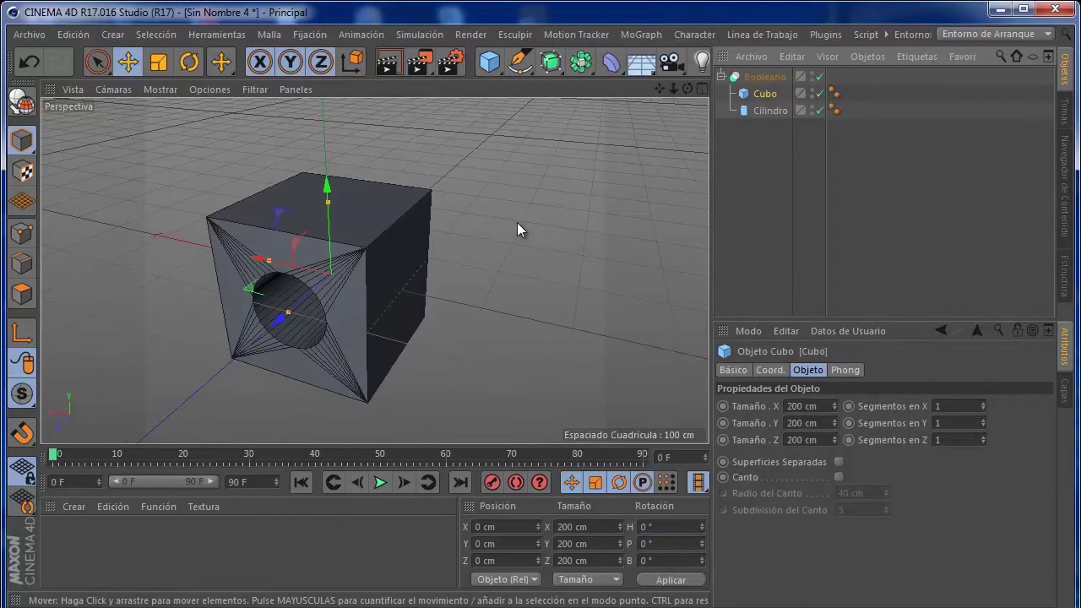
Orbit around the holed cube from several angles, selecting Booleano along the way.
mouse_move(479, 287)
alt+mouse_down()
mouse_move(552, 223)
mouse_move(522, 215)
mouse_move(517, 234)
alt+mouse_up()
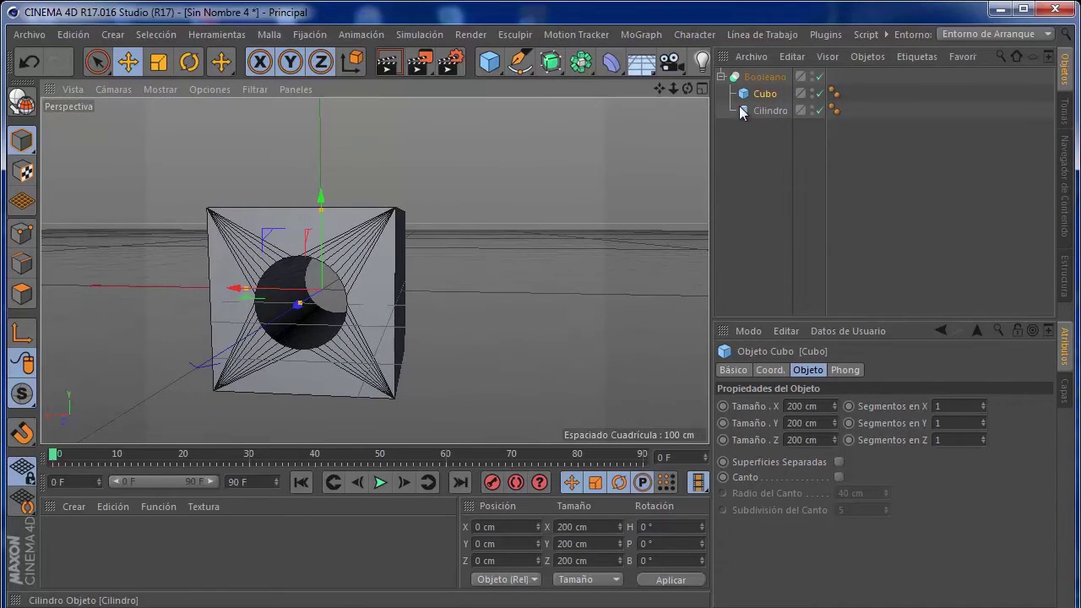
mouse_move(506, 279)
alt+mouse_down()
mouse_move(456, 294)
mouse_move(546, 245)
alt+mouse_up()
mouse_move(637, 157)
alt+mouse_down()
mouse_move(449, 275)
mouse_move(381, 301)
alt+mouse_up()
click(764, 77)
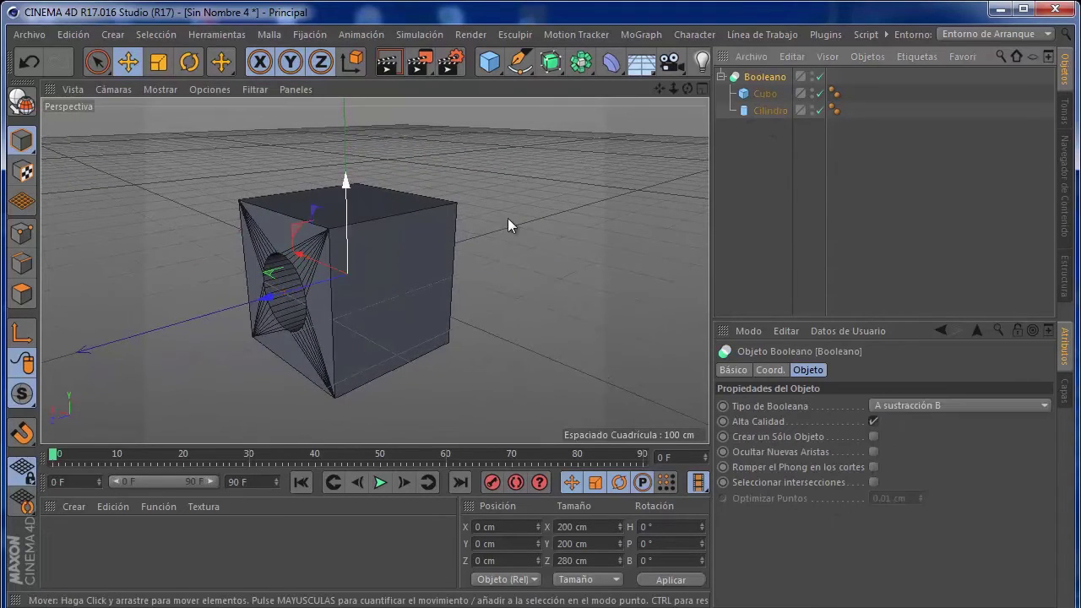
mouse_move(251, 345)
alt+mouse_down()
mouse_move(482, 231)
mouse_move(196, 383)
alt+mouse_up()
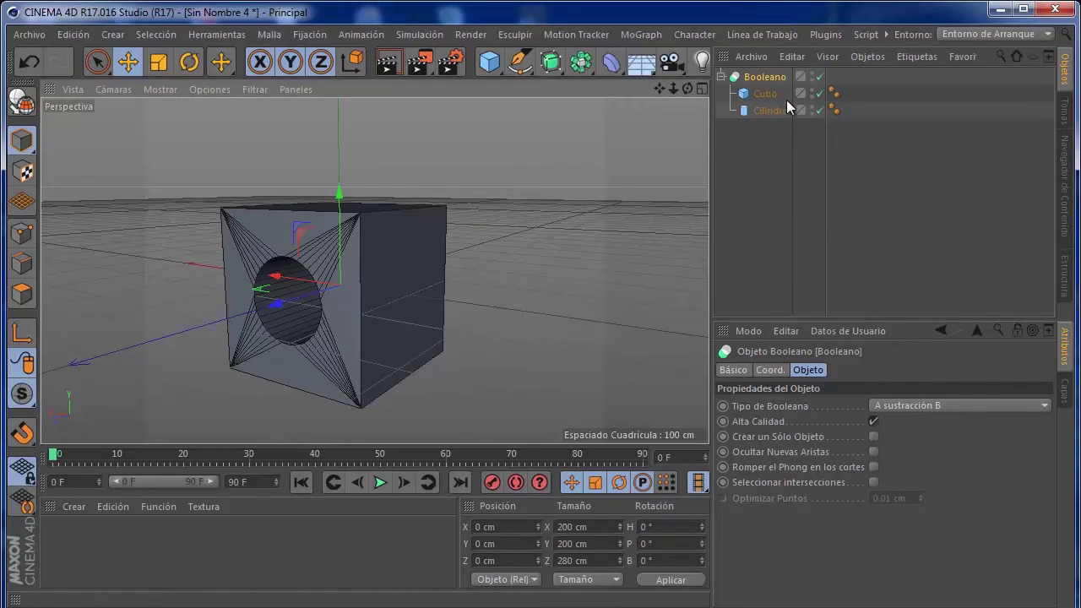
click(948, 403)
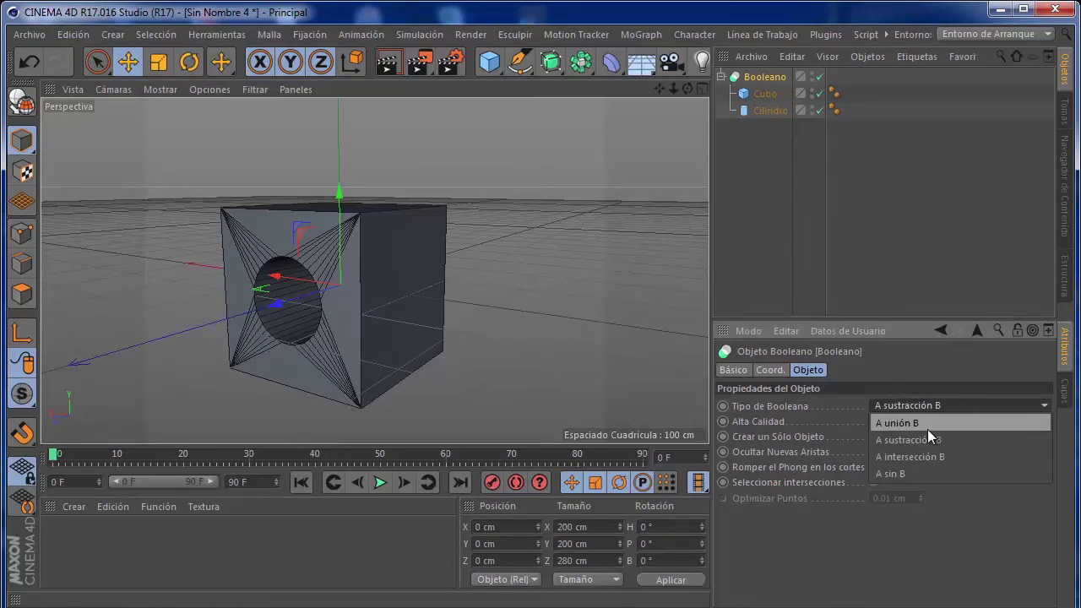
click(927, 428)
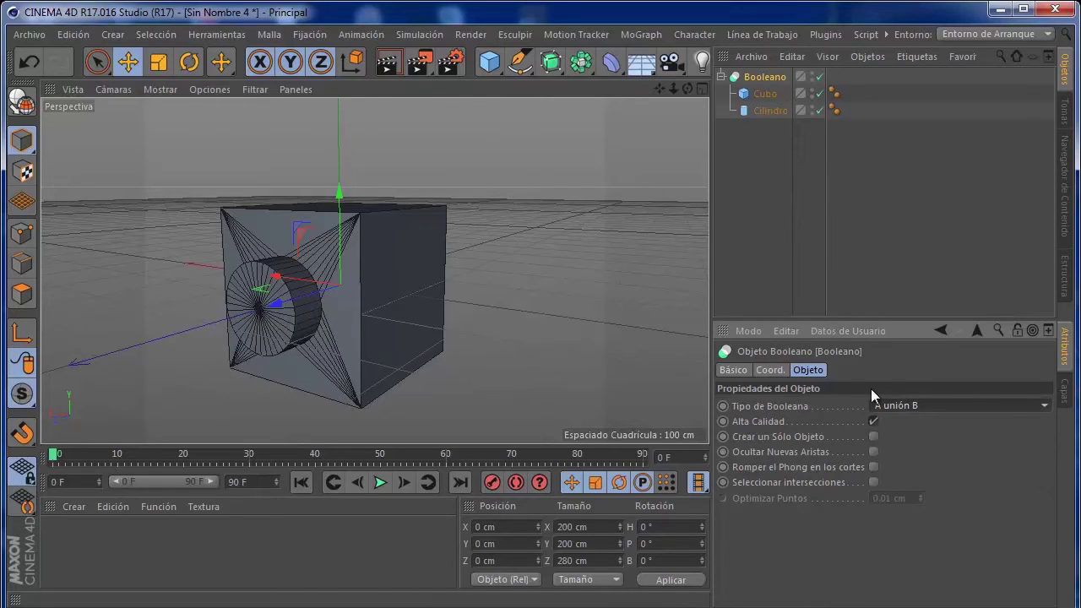
click(907, 406)
click(918, 461)
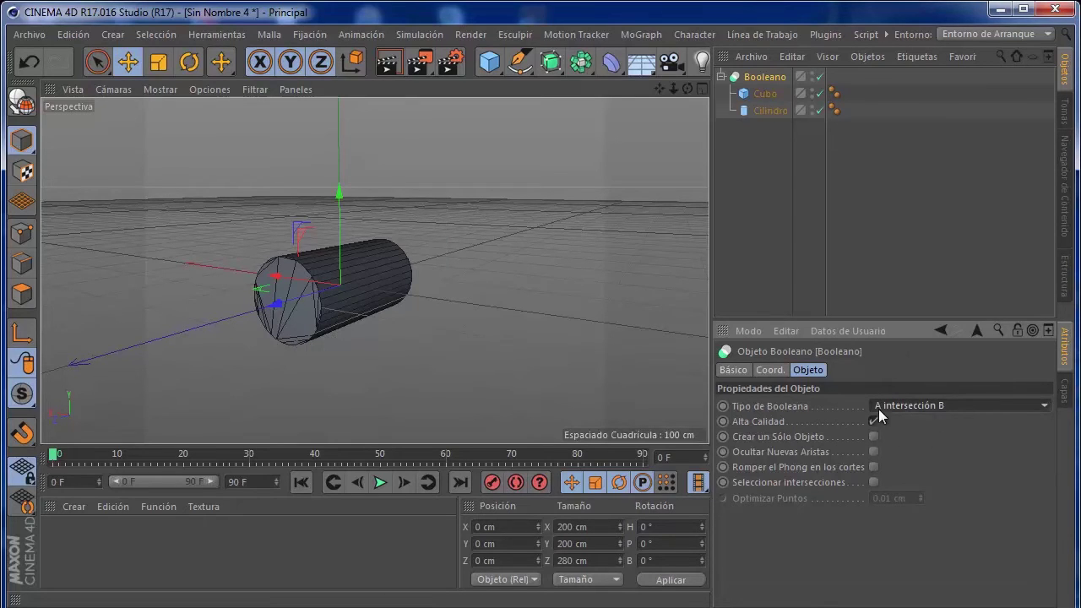
click(930, 407)
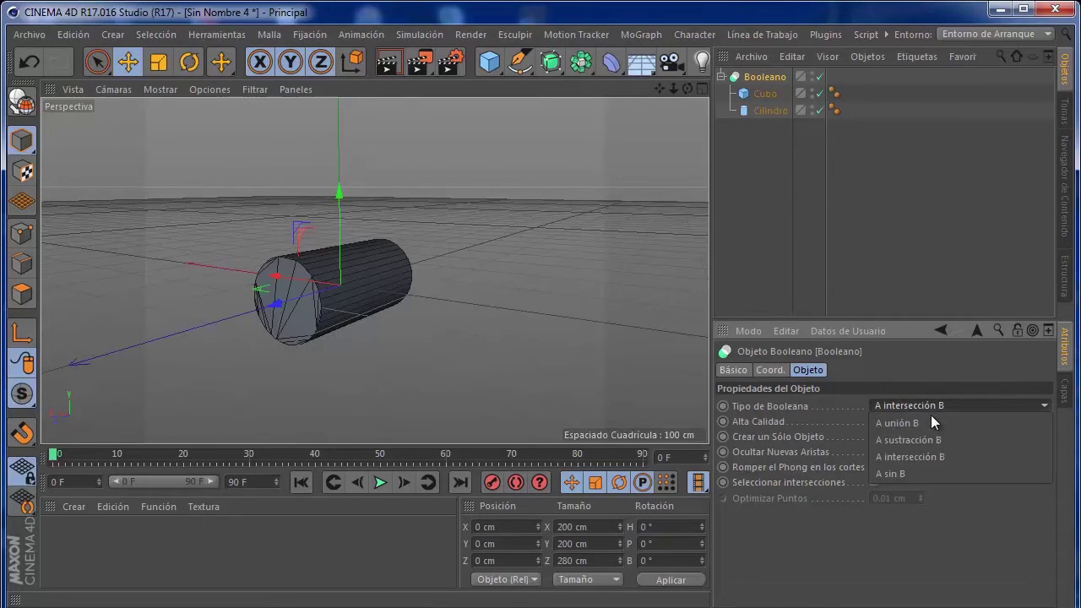
click(927, 468)
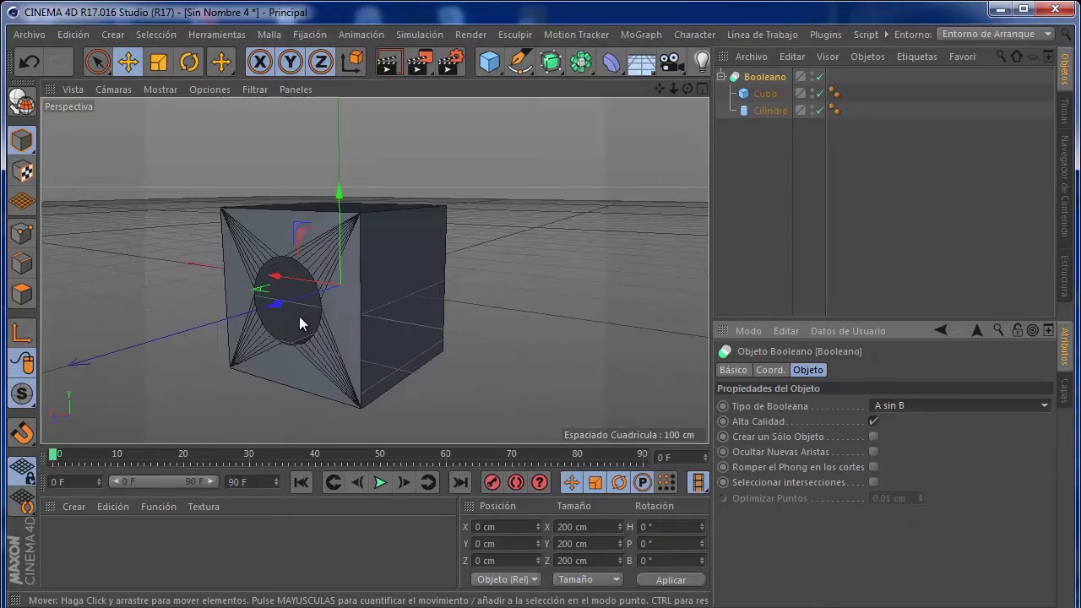
mouse_move(299, 316)
alt+mouse_down()
mouse_move(447, 260)
mouse_move(374, 309)
alt+mouse_up()
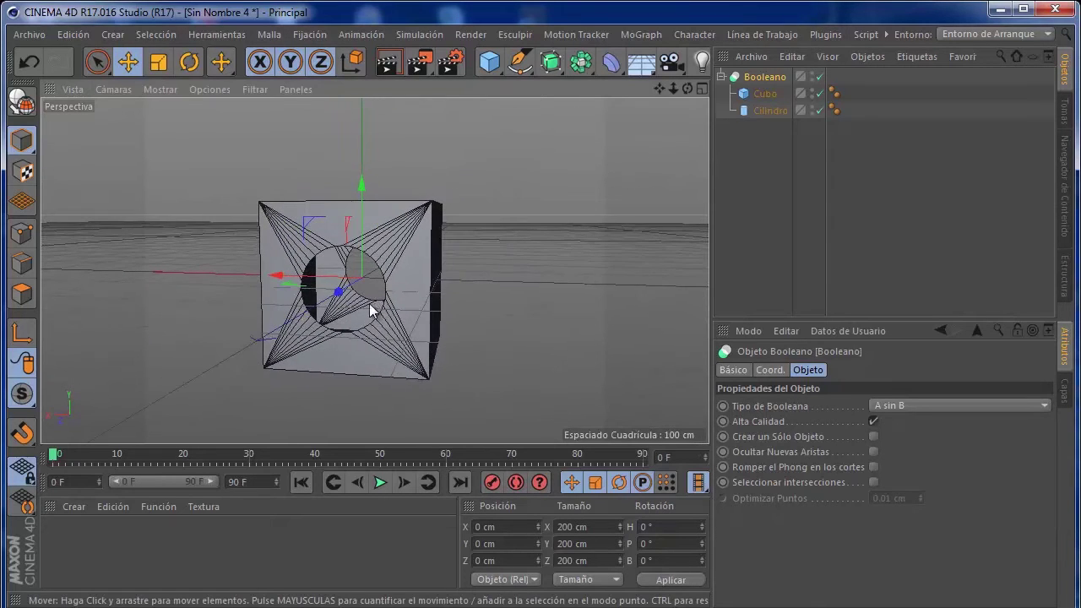
scroll(338, 307, up, 3)
scroll(338, 301, up, 2)
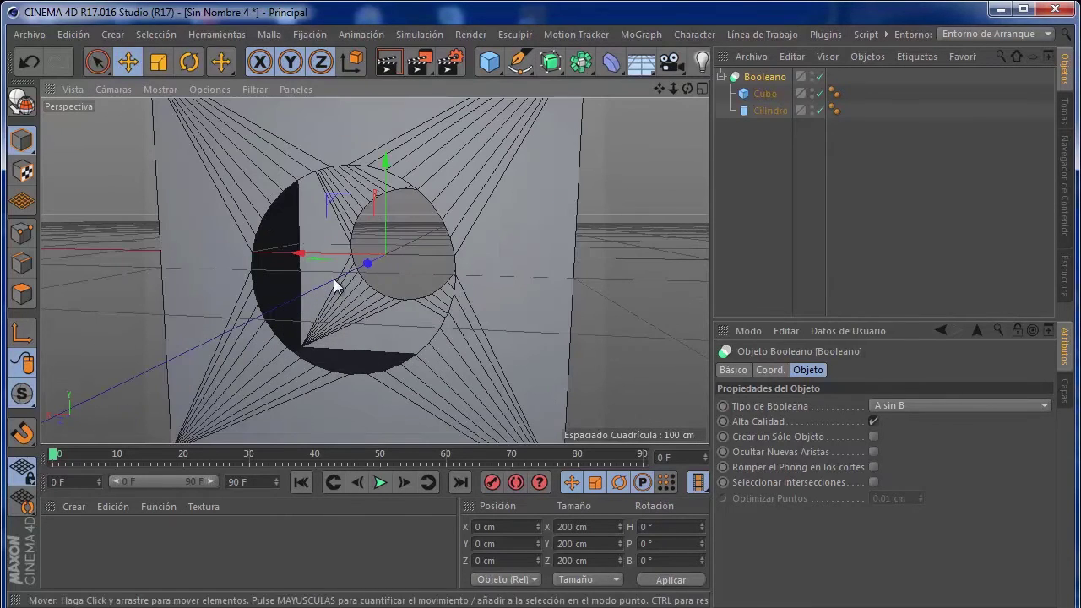
click(912, 407)
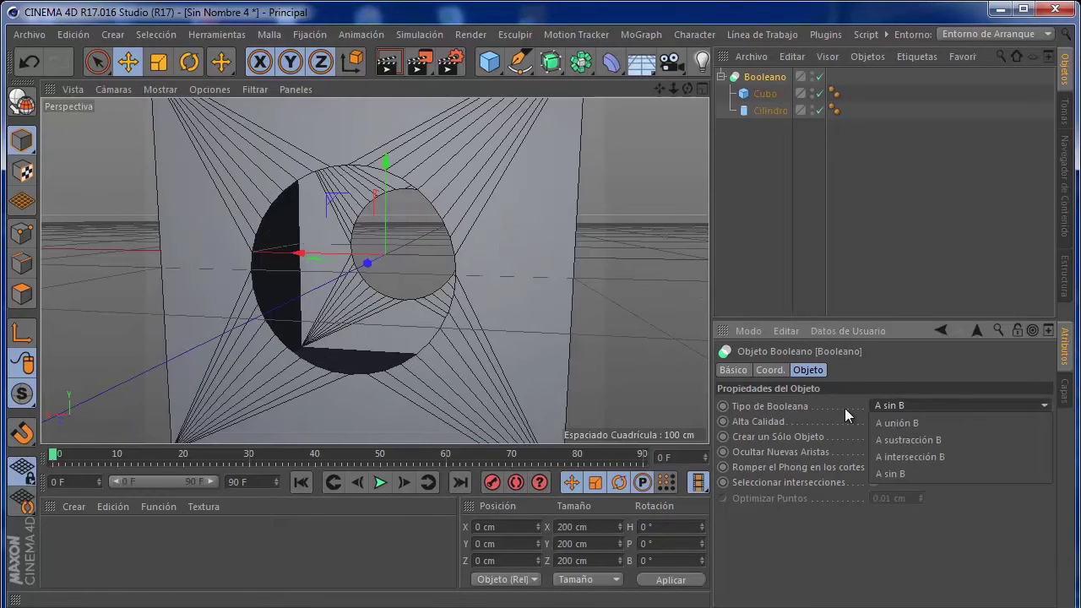
click(945, 441)
mouse_move(587, 333)
alt+mouse_down()
mouse_move(438, 320)
mouse_move(447, 302)
mouse_move(594, 341)
alt+mouse_up()
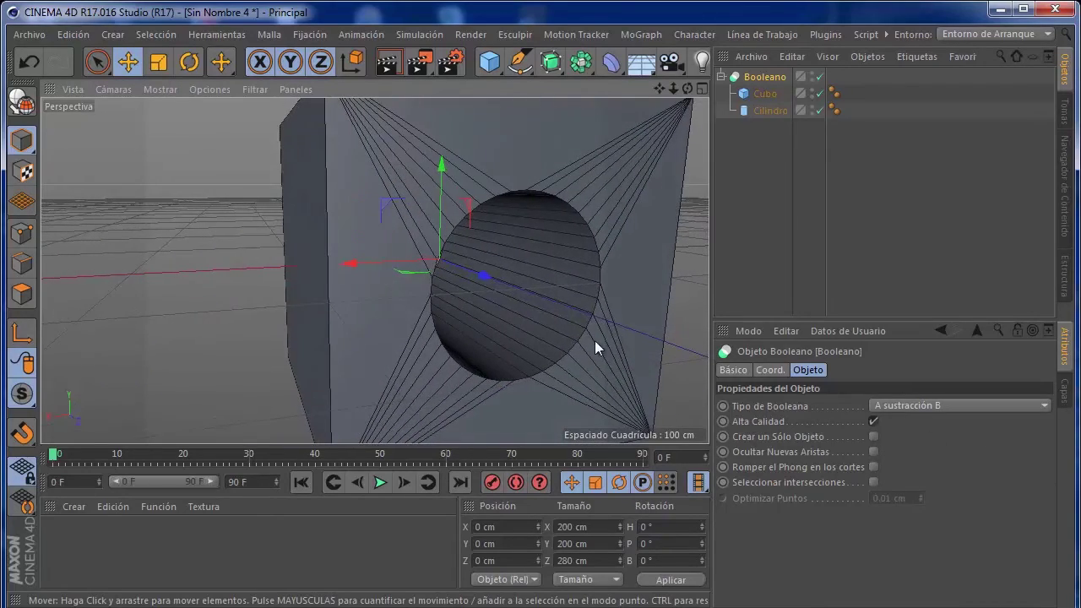
mouse_move(579, 302)
alt+mouse_down()
mouse_move(505, 329)
mouse_move(501, 286)
alt+mouse_up()
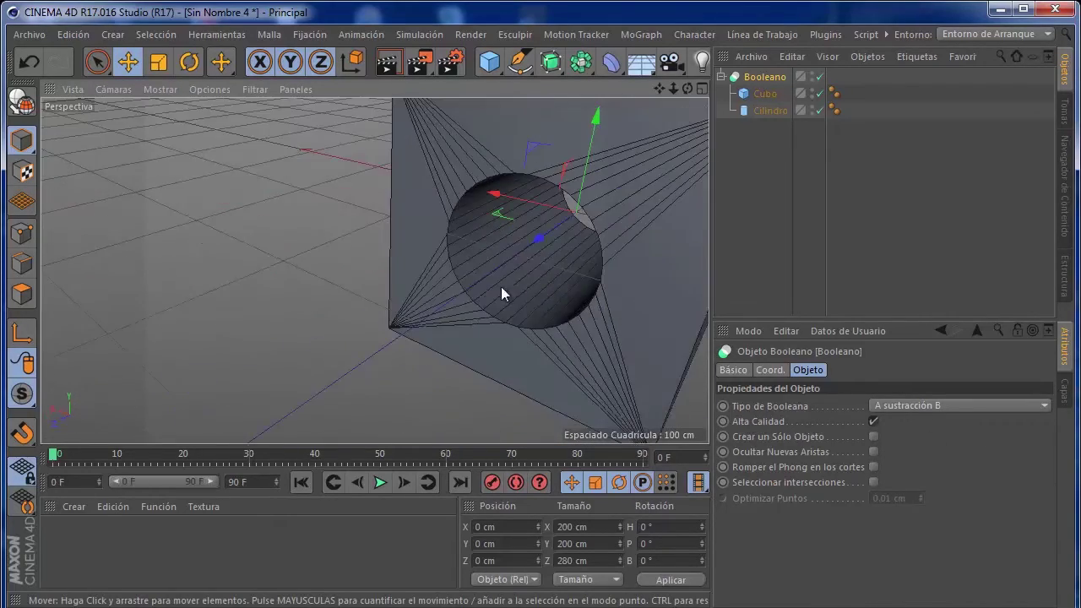
mouse_move(477, 278)
alt+right_down()
mouse_move(534, 231)
mouse_move(399, 272)
alt+right_up()
mouse_move(398, 272)
alt+mouse_down()
mouse_move(451, 278)
mouse_move(386, 295)
alt+mouse_up()
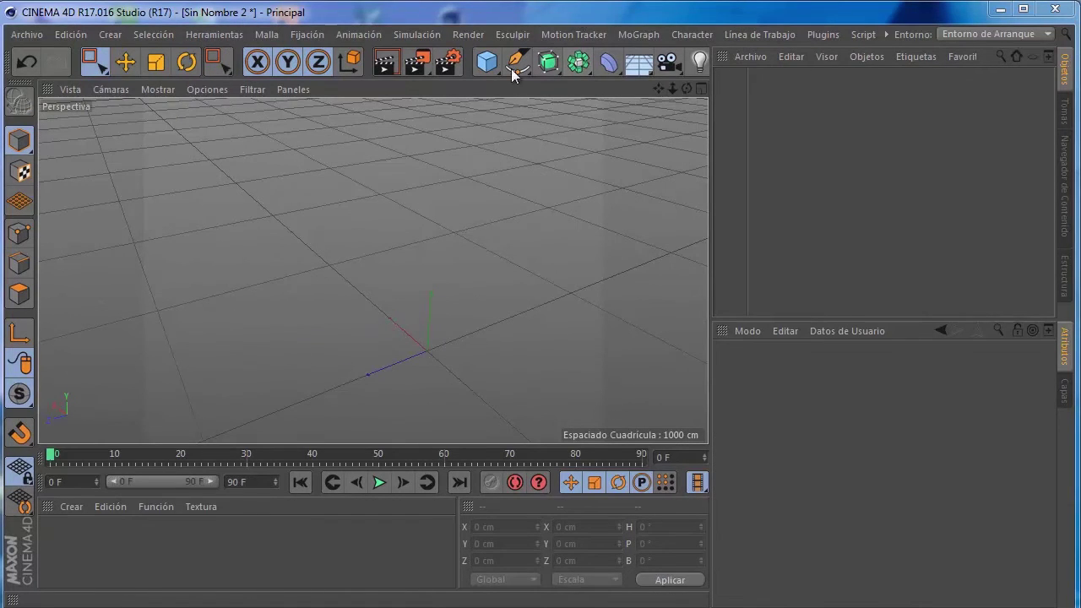
Add a Máscara de Spline from the generator palette, deleting the stray Booleano objects.
click(575, 73)
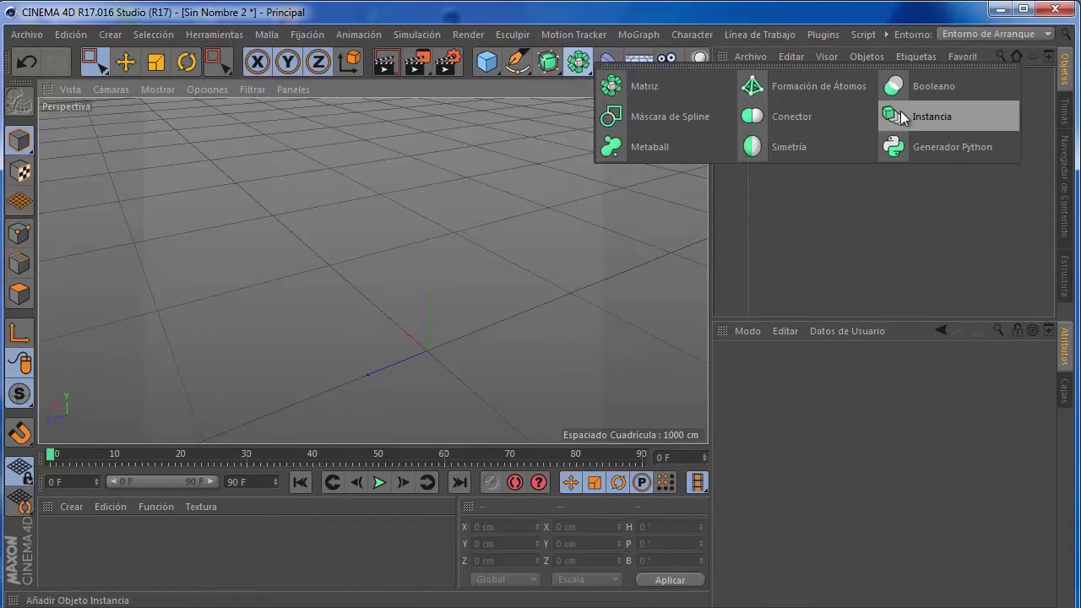
click(945, 91)
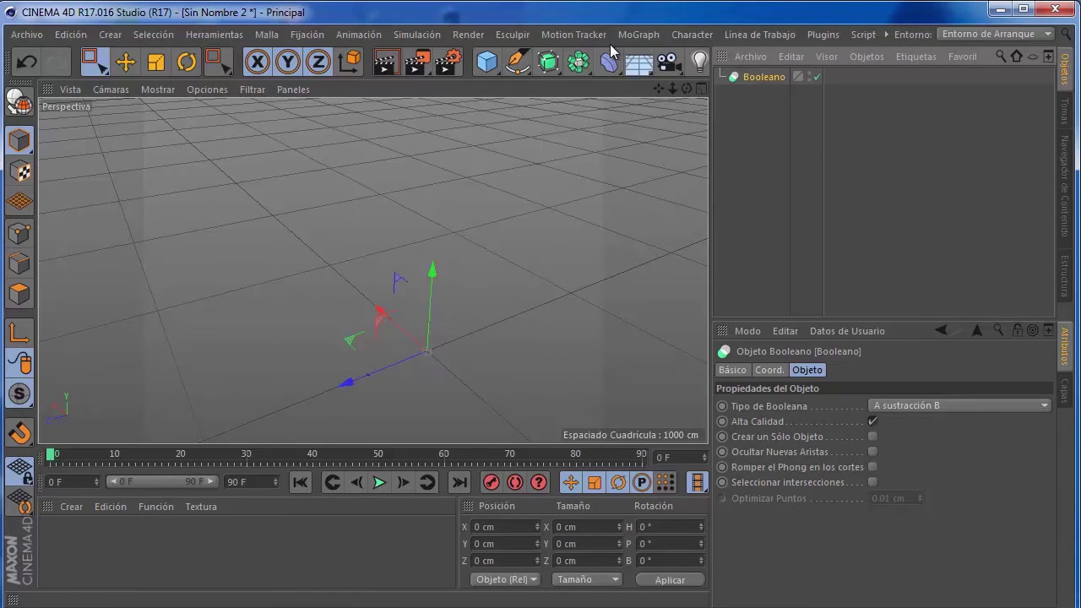
key(Delete)
click(576, 70)
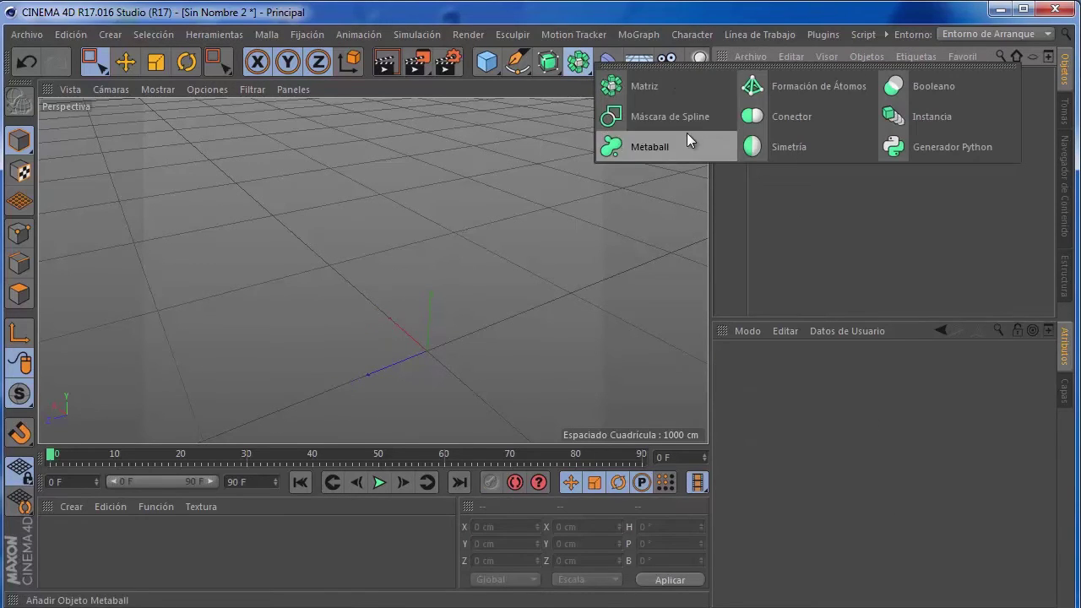
click(672, 118)
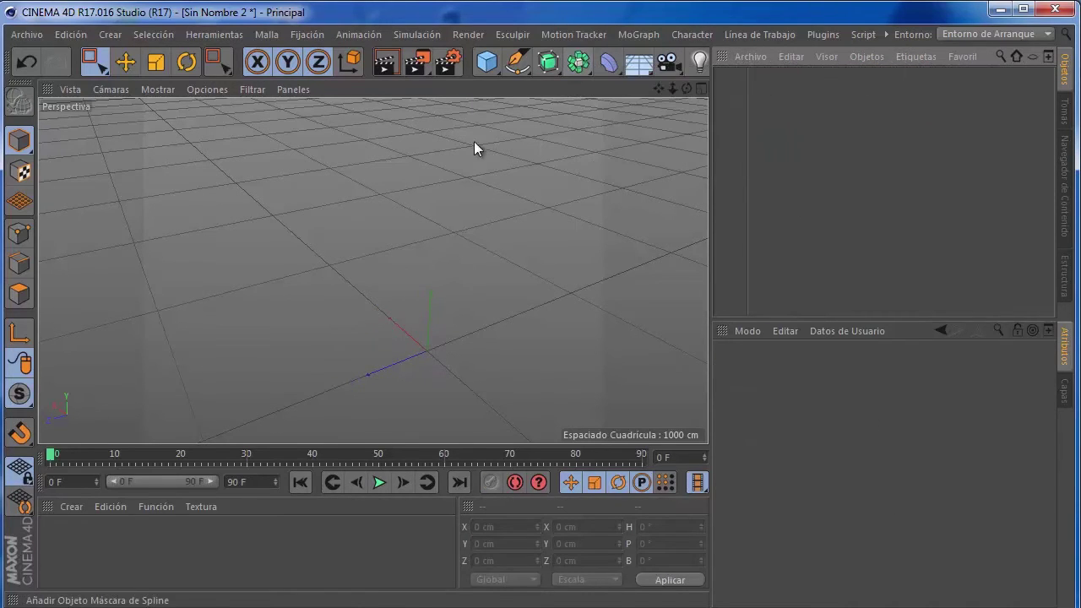
click(580, 69)
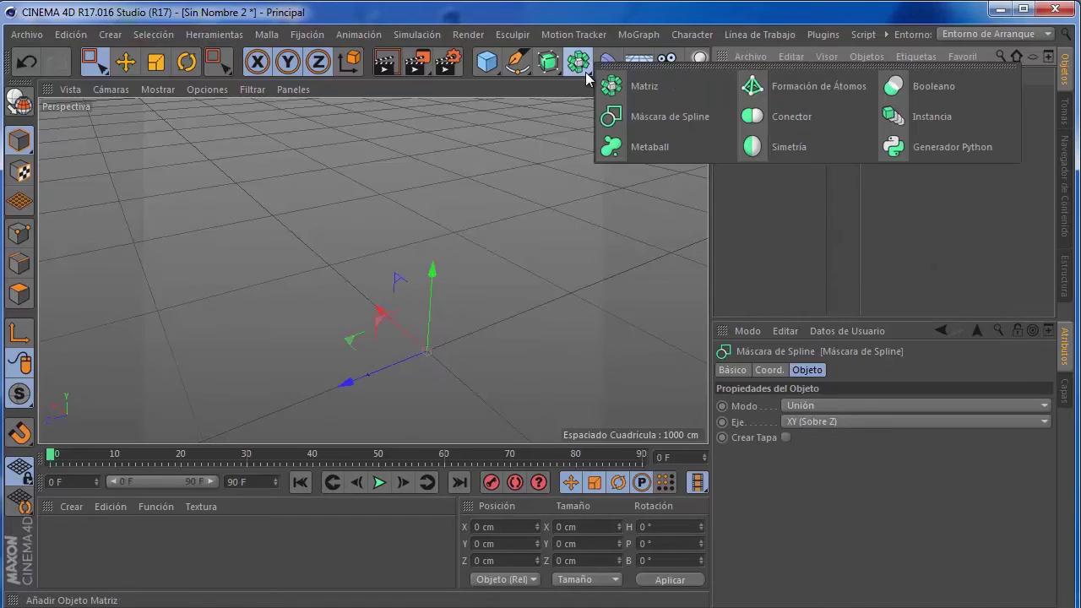
click(946, 91)
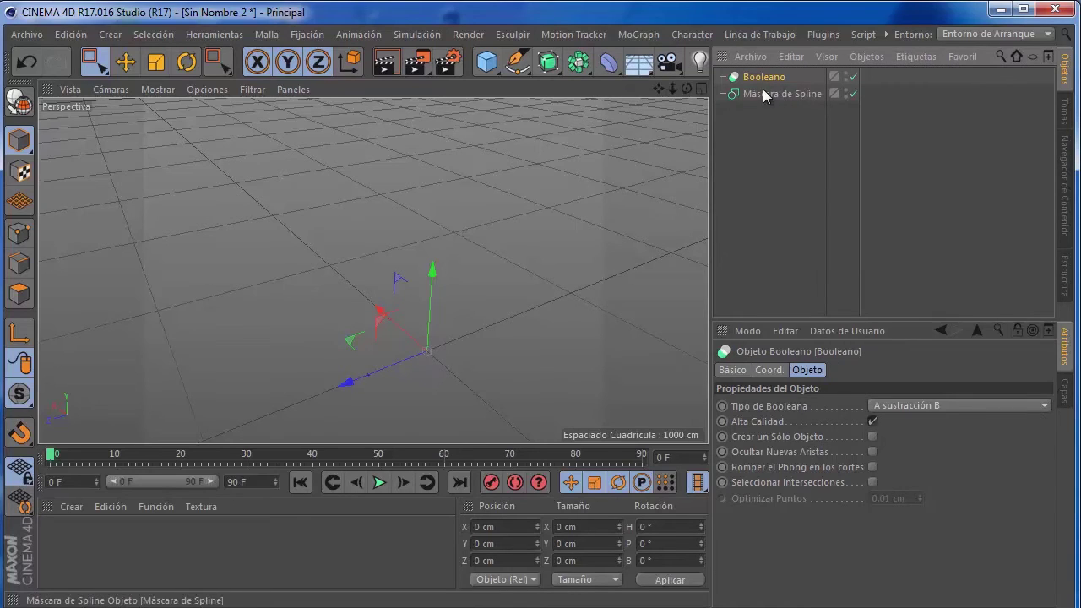
key(Delete)
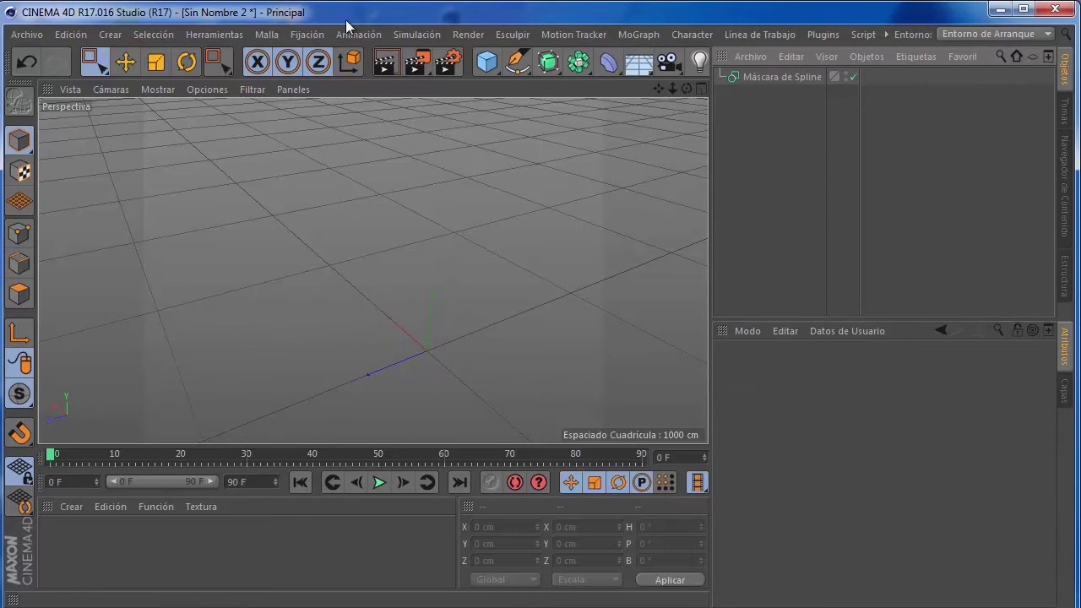
In the top view, add a rectangle spline plus a half-size copy offset to its right.
middle_click(304, 237)
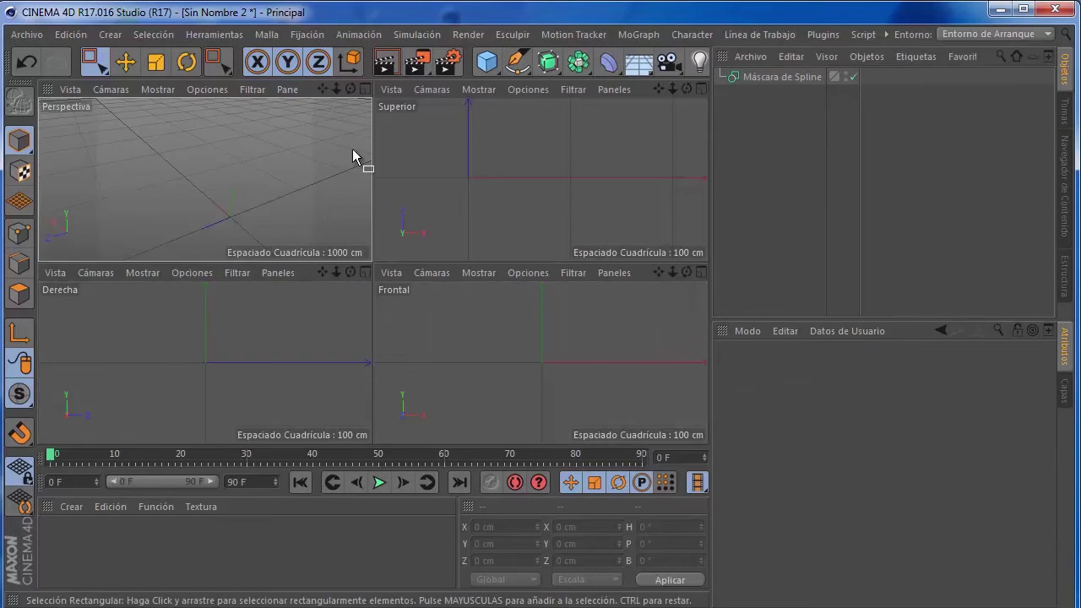
middle_click(419, 209)
click(516, 61)
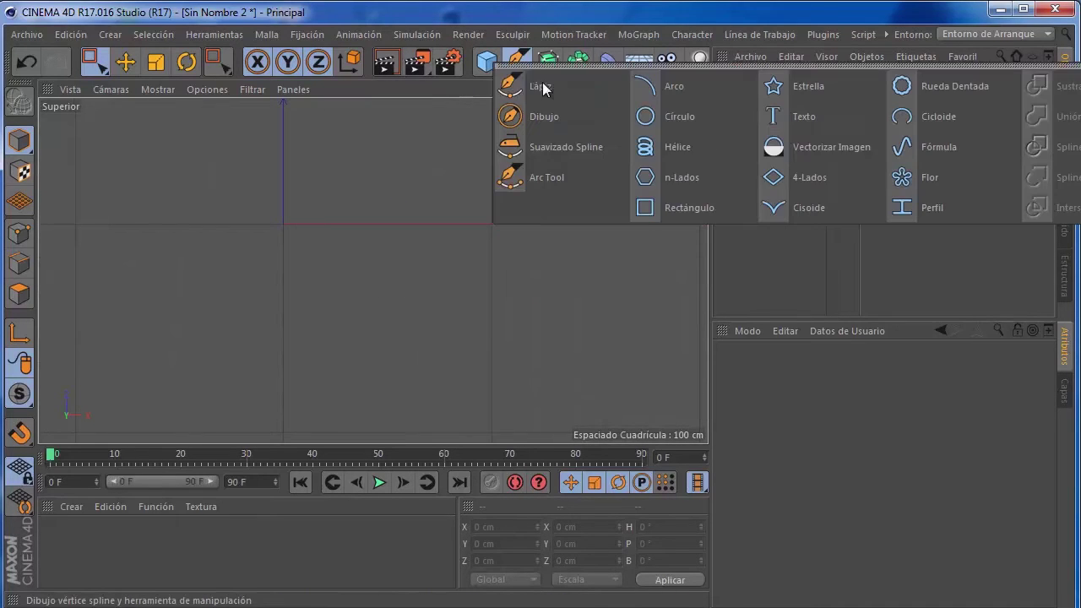
click(696, 211)
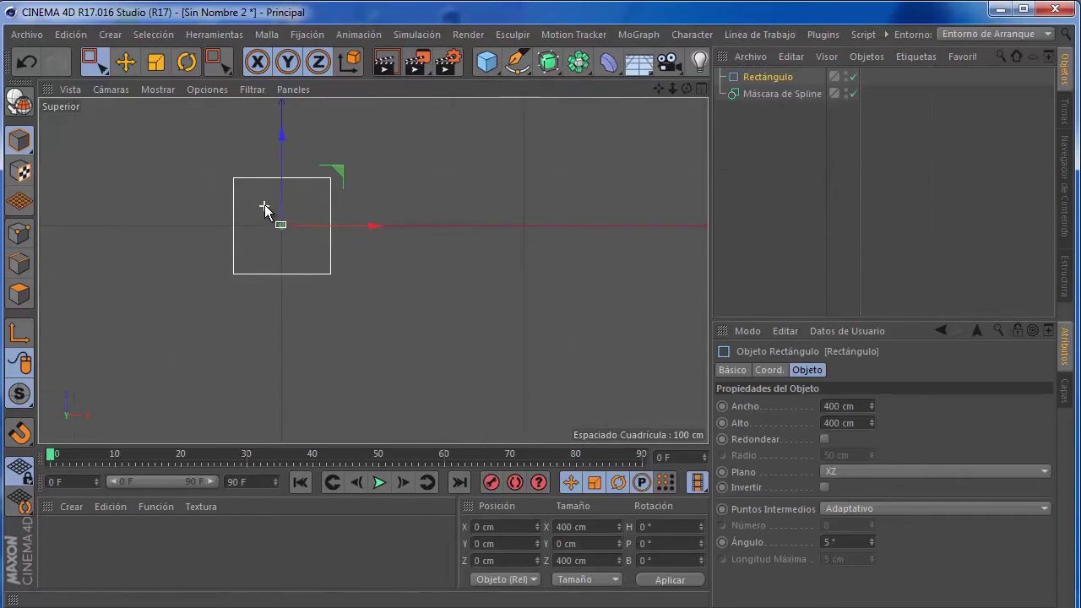
ctrl+drag(323, 226, 425, 234)
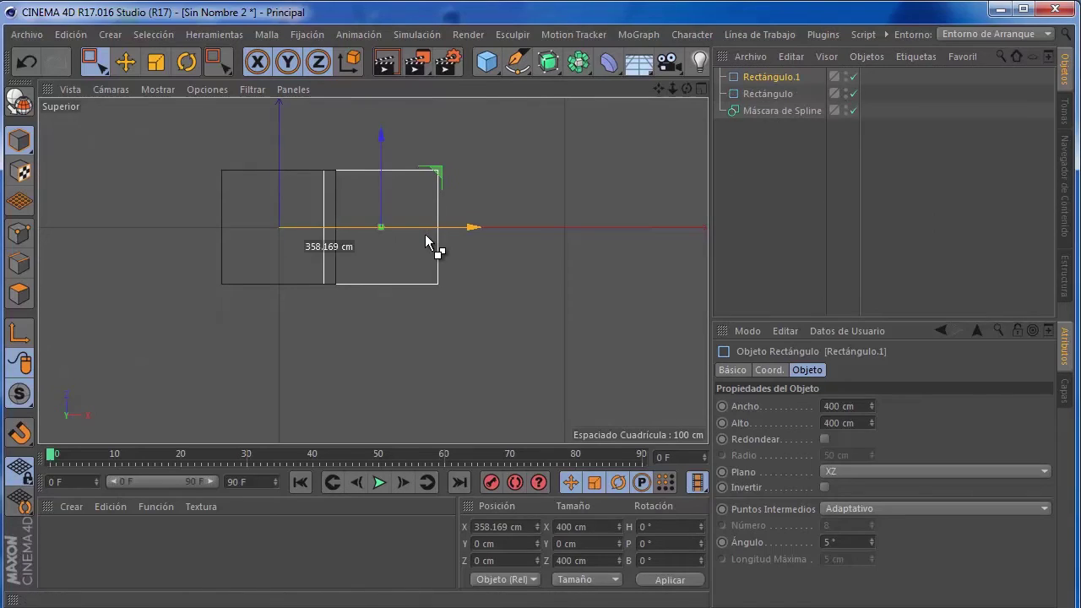
key(t)
mouse_move(381, 133)
mouse_down()
mouse_move(382, 194)
mouse_move(385, 166)
mouse_up()
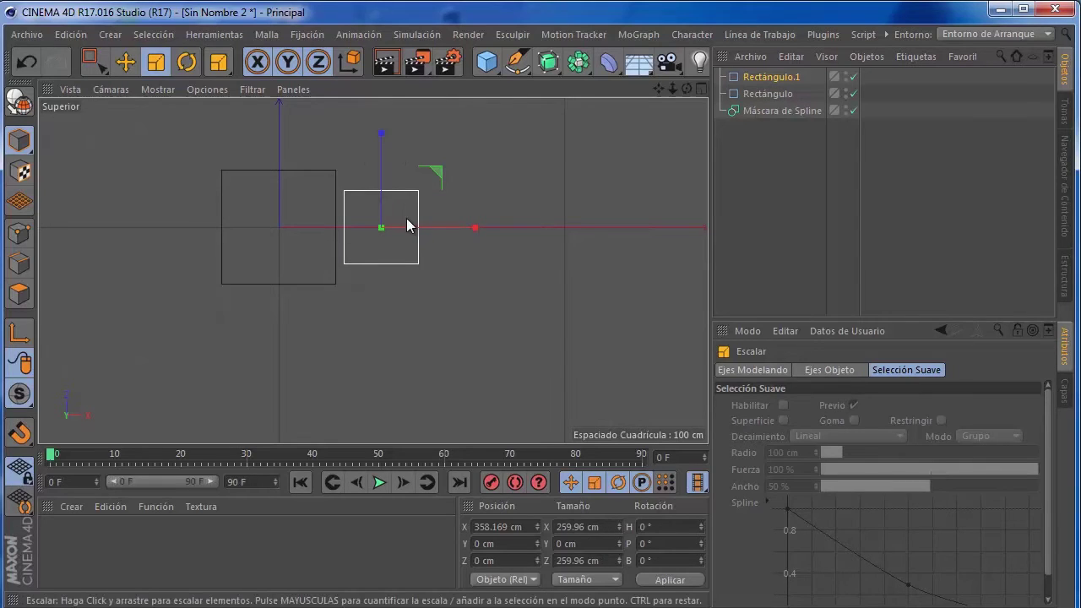
Widen Rectángulo.1 to 647.96 cm in its Attributes.
click(821, 371)
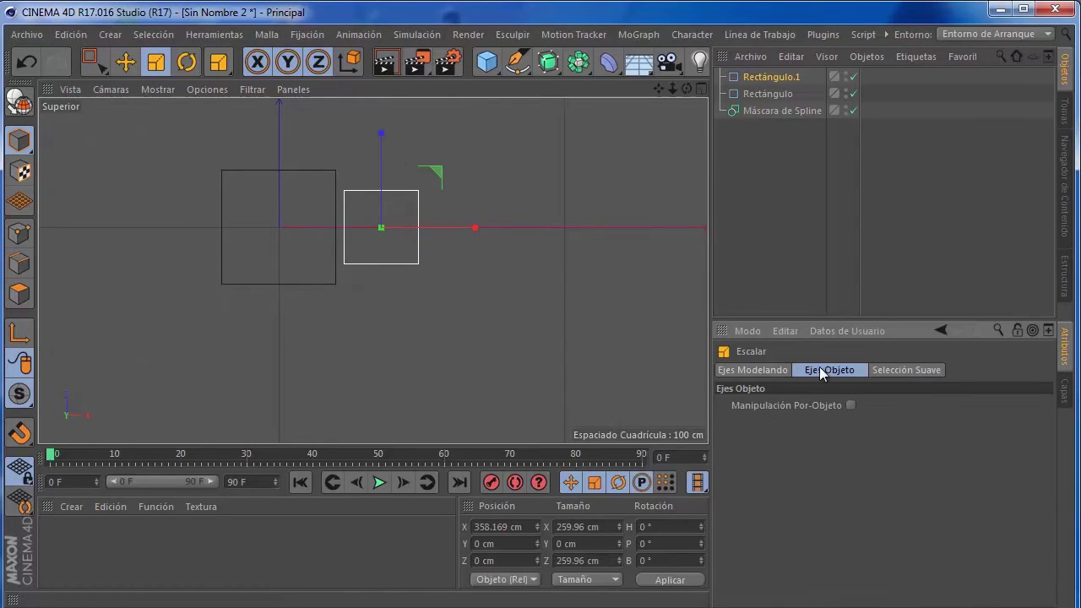
click(778, 92)
click(775, 75)
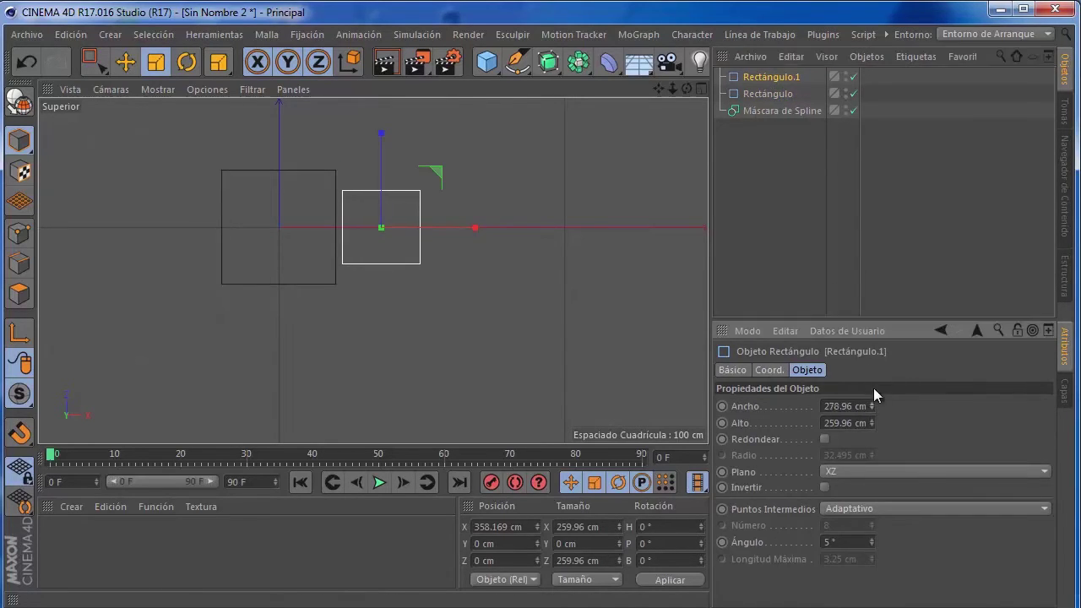
drag(873, 406, 877, 389)
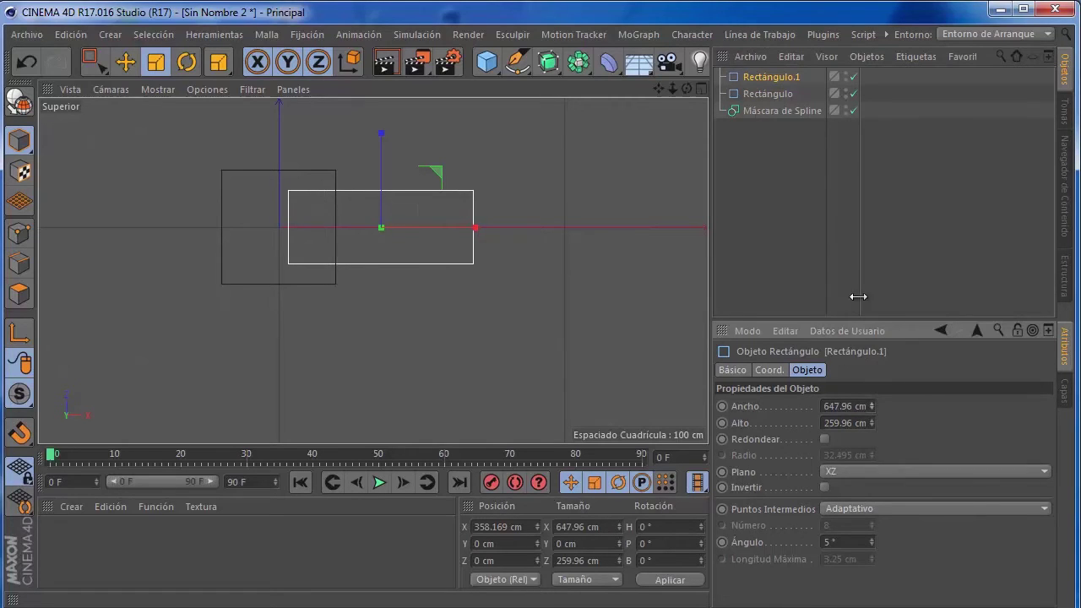
click(493, 76)
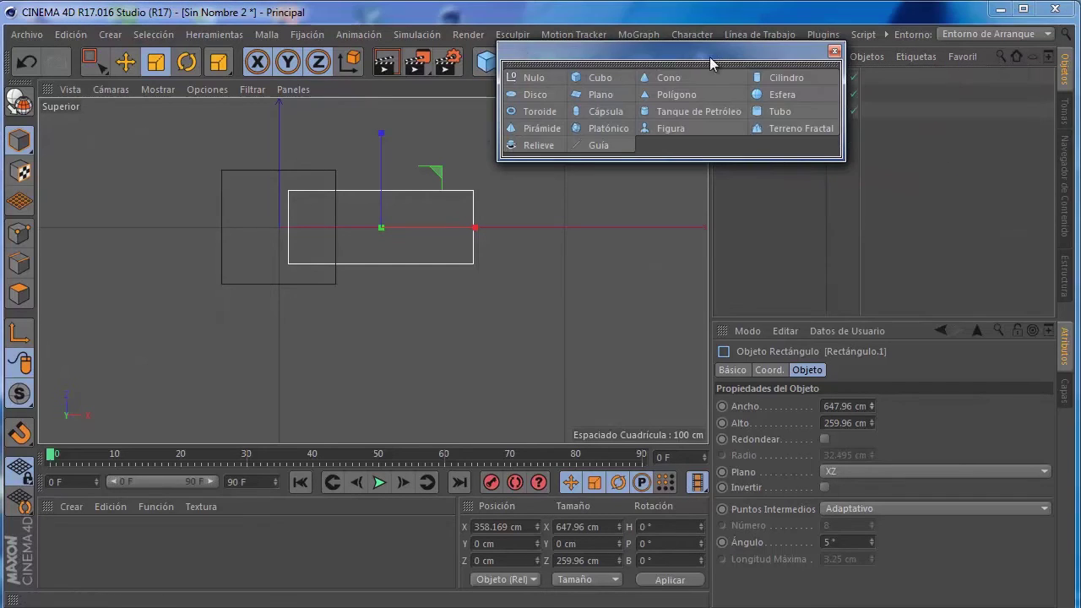
Add a circle spline and move it to X 737.058 cm, the long rectangle's right end.
click(523, 72)
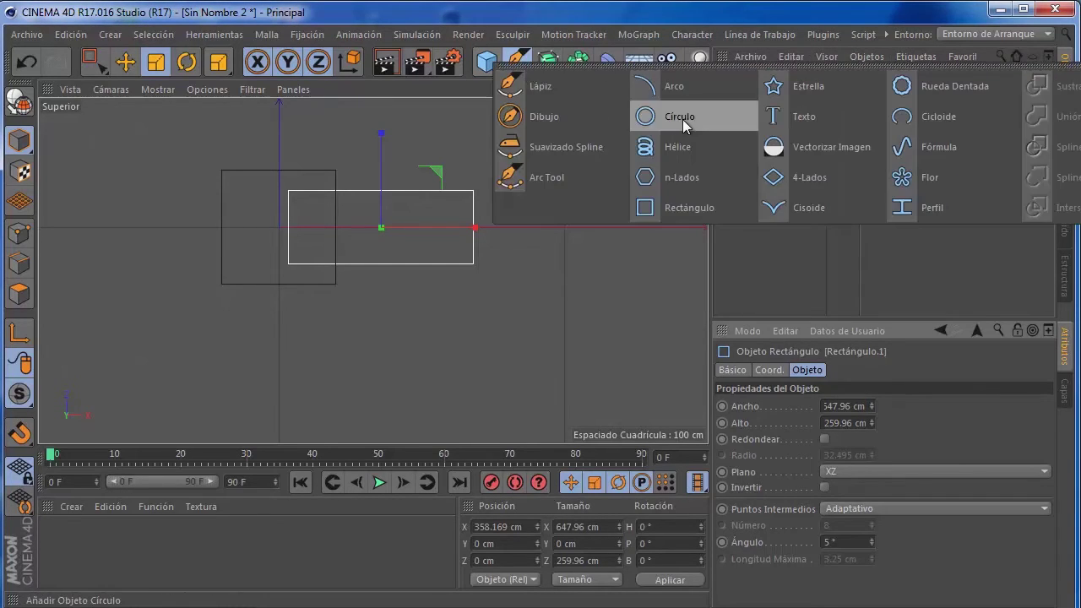
click(683, 113)
drag(329, 224, 588, 235)
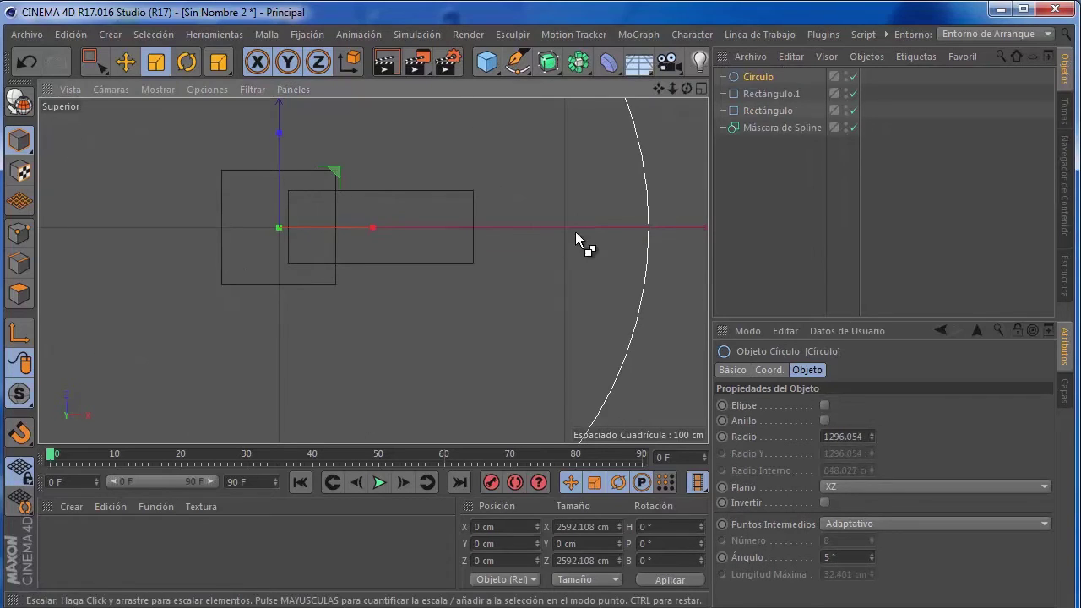
key(ctrl+z)
key(e)
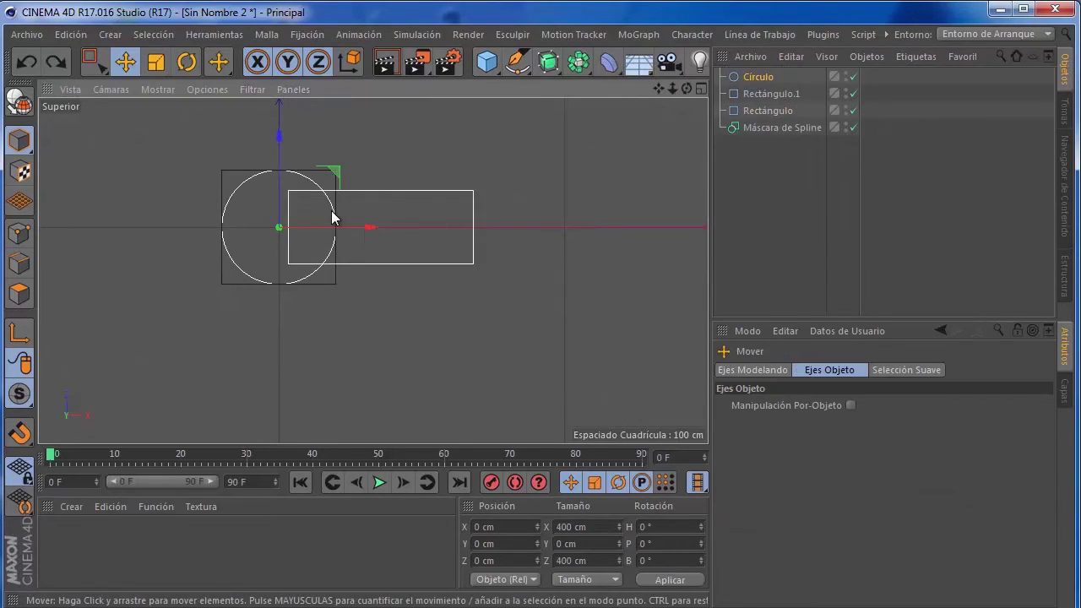
mouse_move(349, 229)
mouse_down()
mouse_move(572, 242)
mouse_move(549, 239)
mouse_up()
click(661, 186)
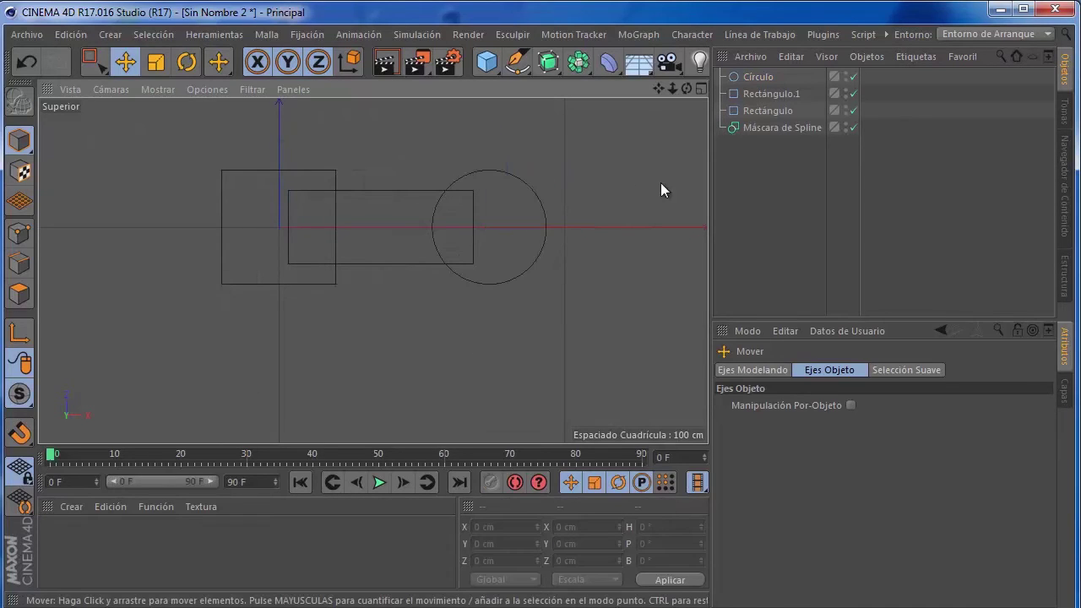
Place Círculo and both rectangles inside the Máscara de Spline.
click(93, 62)
drag(580, 182, 478, 132)
key(ctrl+a)
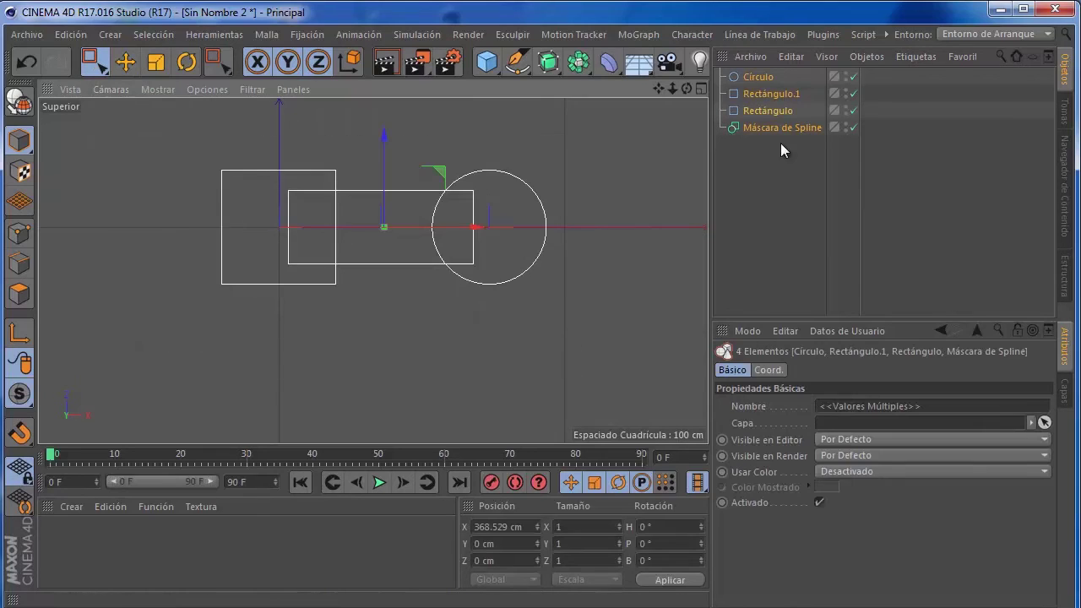
click(763, 136)
click(765, 111)
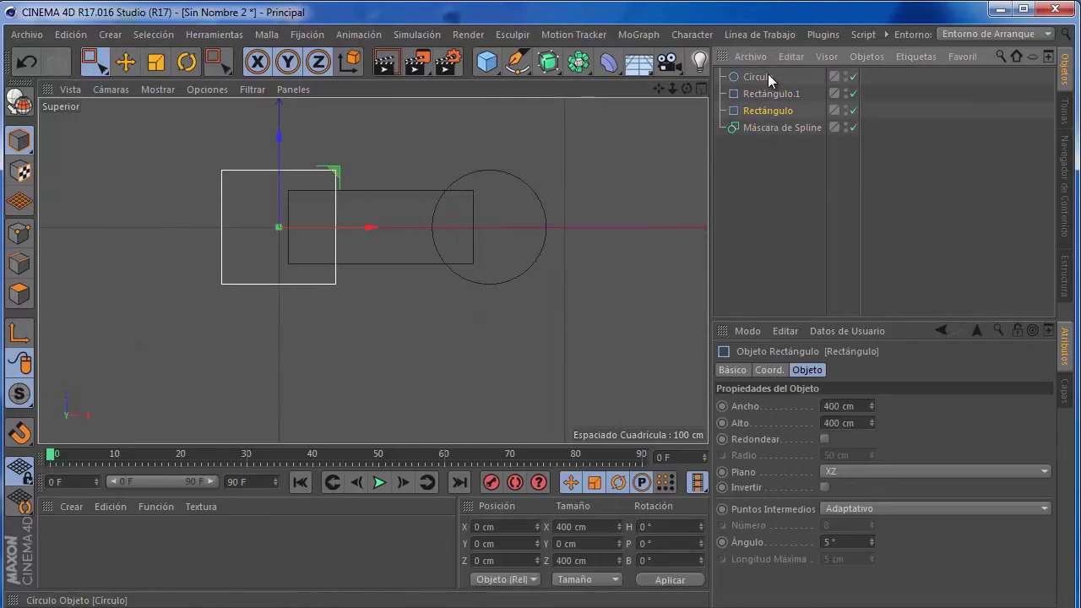
shift+click(767, 77)
drag(767, 106, 774, 127)
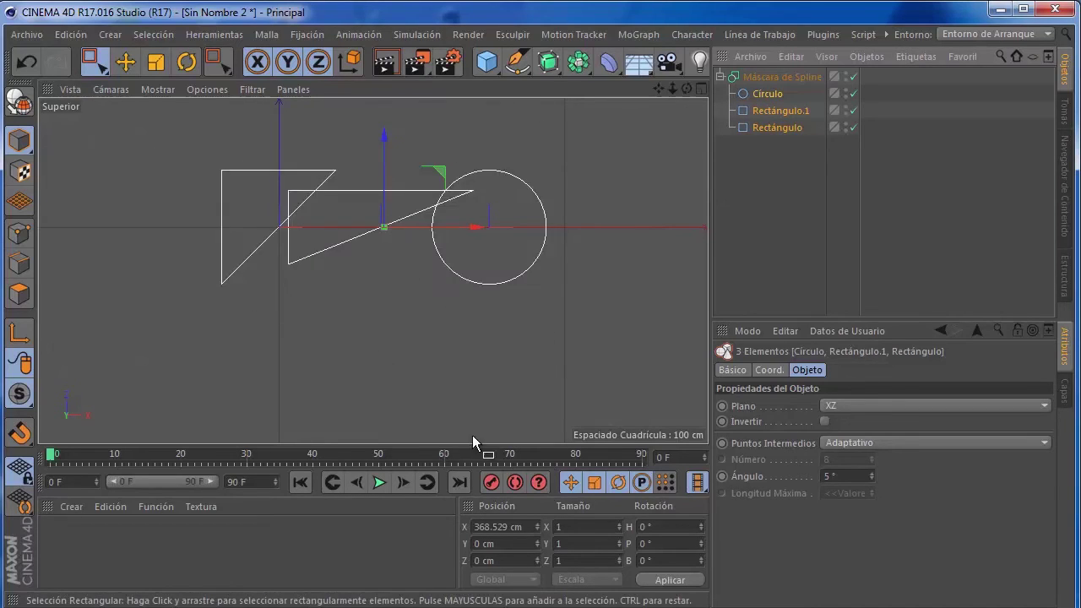
Set the Máscara de Spline's Eje to XZ (Sobre Y).
click(779, 77)
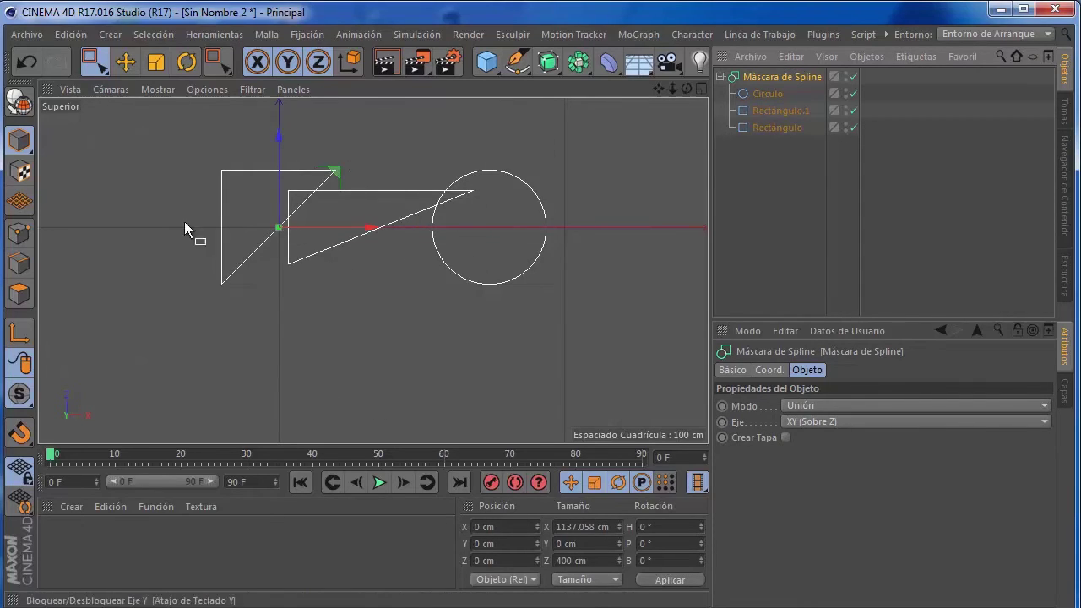
click(809, 422)
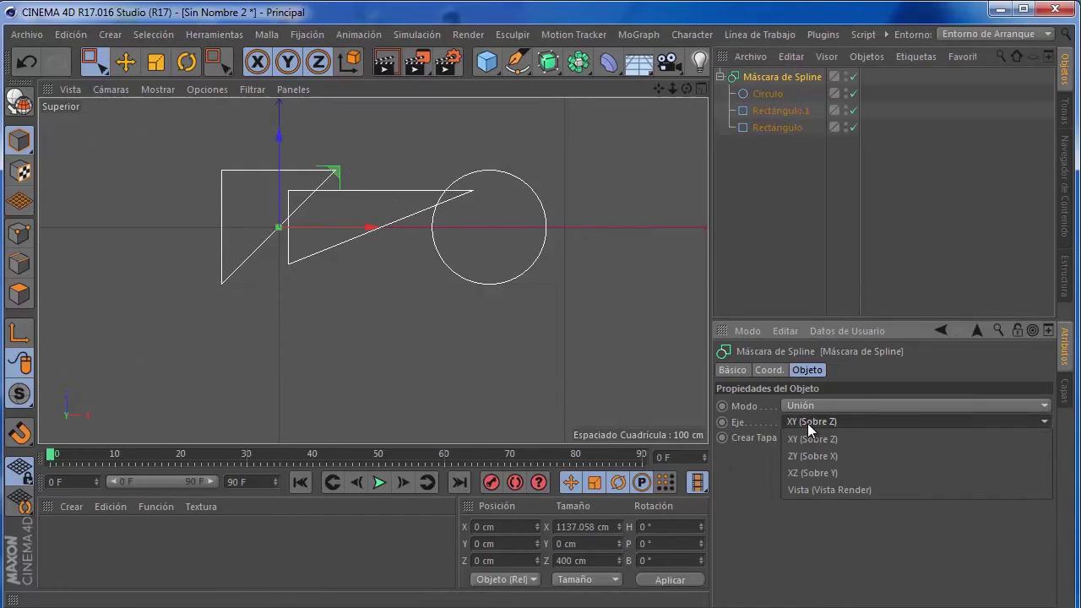
click(812, 474)
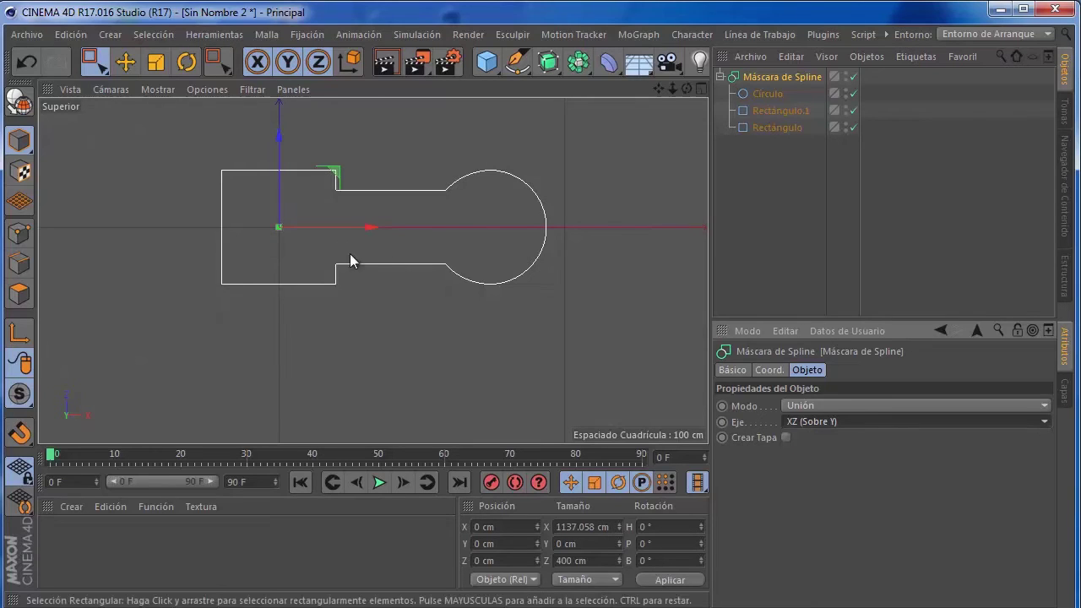
Move Círculo left along X to -284.167 cm, at the shape's left end.
click(765, 95)
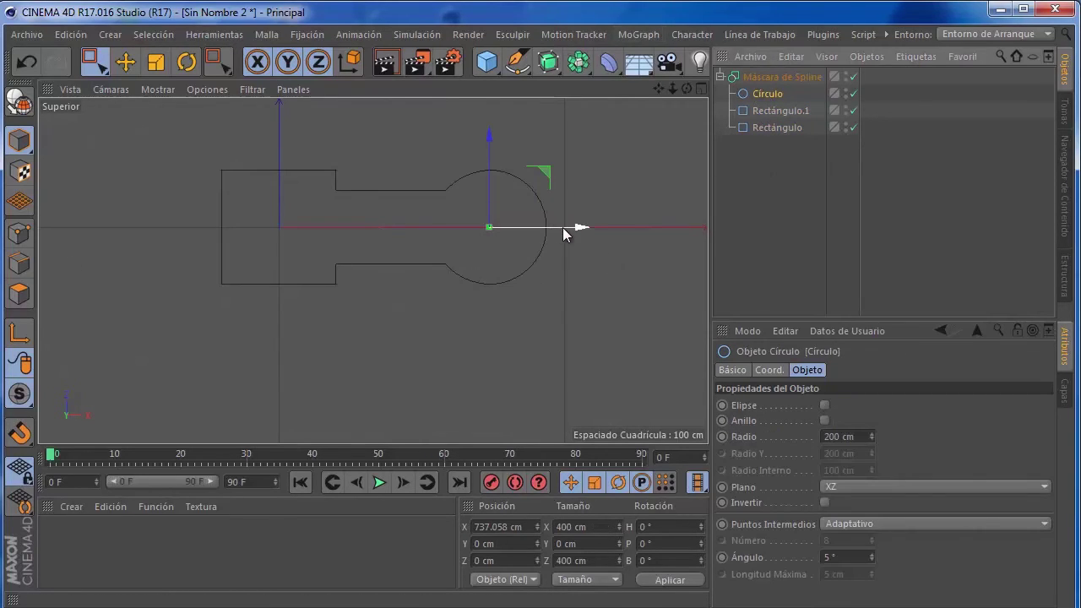
mouse_move(563, 227)
mouse_down()
mouse_move(496, 240)
mouse_move(236, 217)
mouse_move(270, 219)
mouse_up()
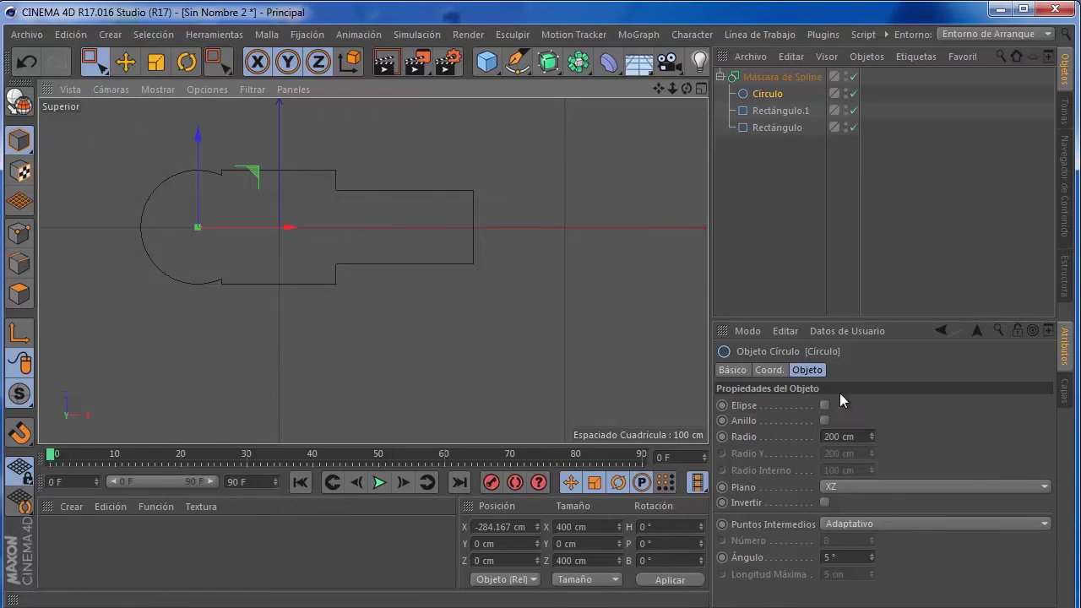
click(782, 77)
Set the mask's Modo to A resta B and move the long rectangle up the child list.
click(829, 407)
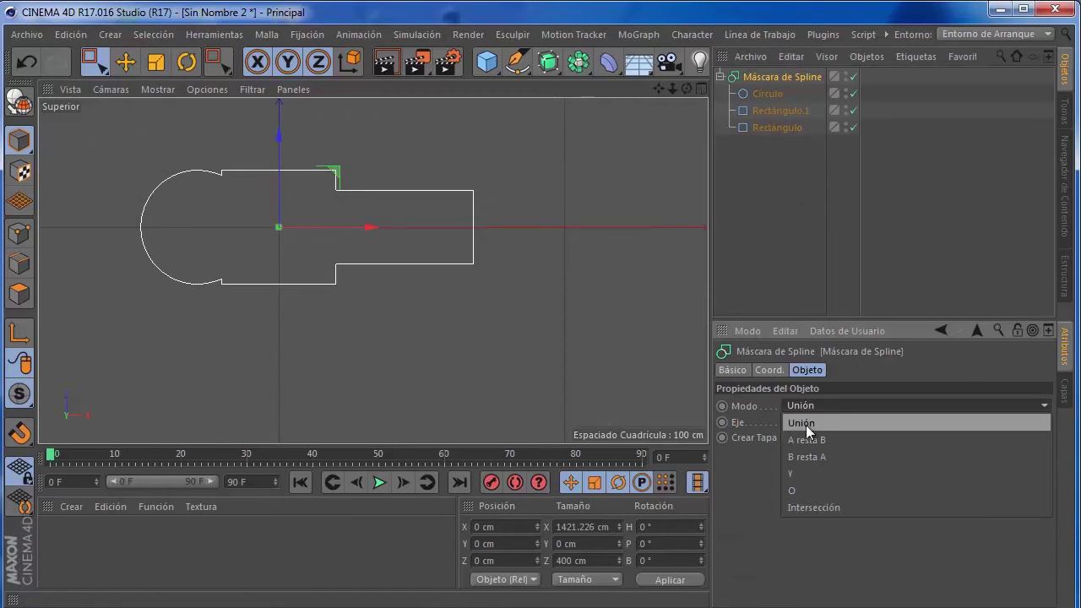
click(841, 440)
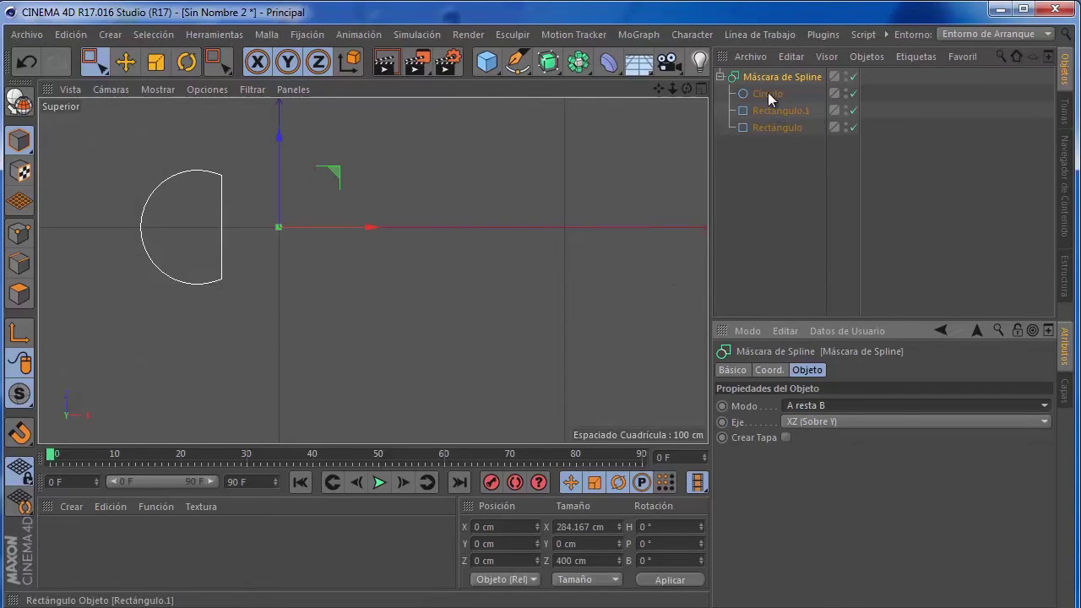
mouse_move(767, 93)
mouse_down()
mouse_move(779, 101)
mouse_move(781, 90)
mouse_up()
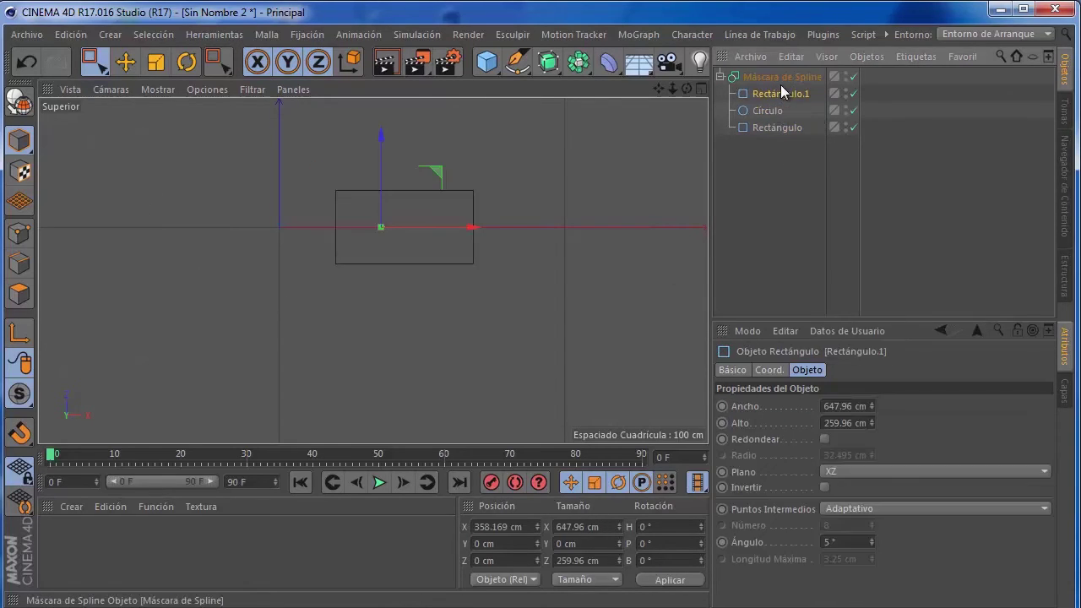
click(781, 110)
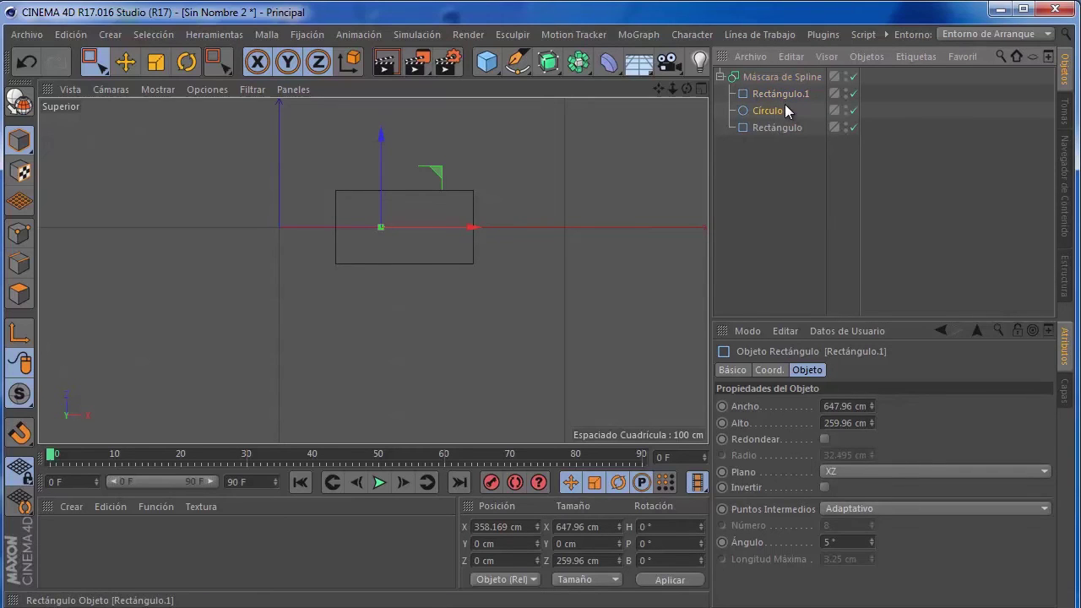
mouse_move(290, 229)
mouse_down()
mouse_move(421, 245)
mouse_move(349, 260)
mouse_move(420, 260)
mouse_move(385, 263)
mouse_move(396, 270)
mouse_up()
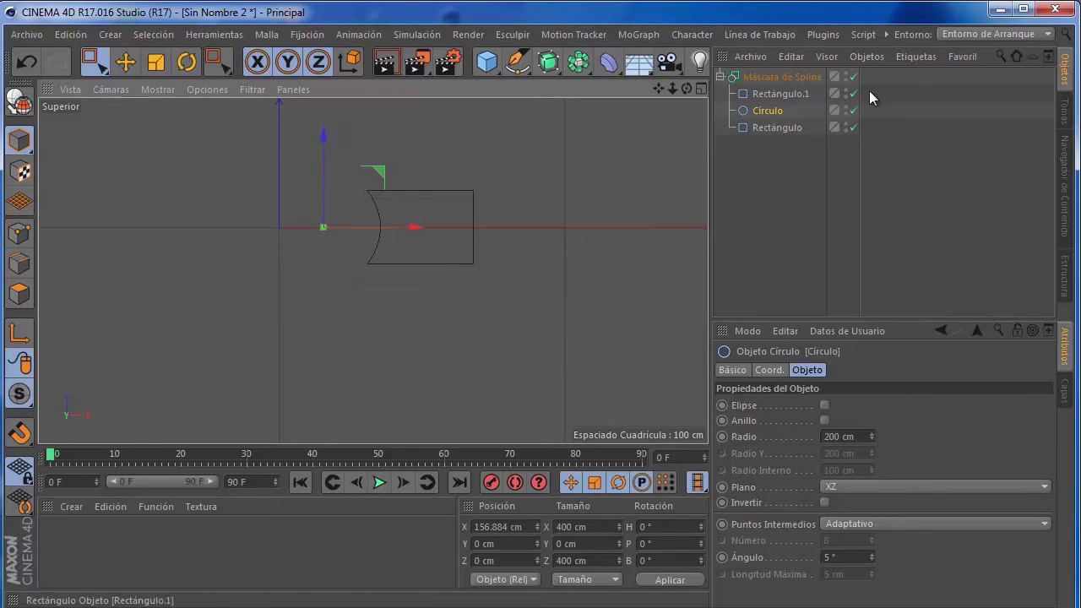
Make Rectángulo the first child and move Círculo to X -322.648 cm at the square's left edge.
click(854, 77)
drag(386, 229, 564, 232)
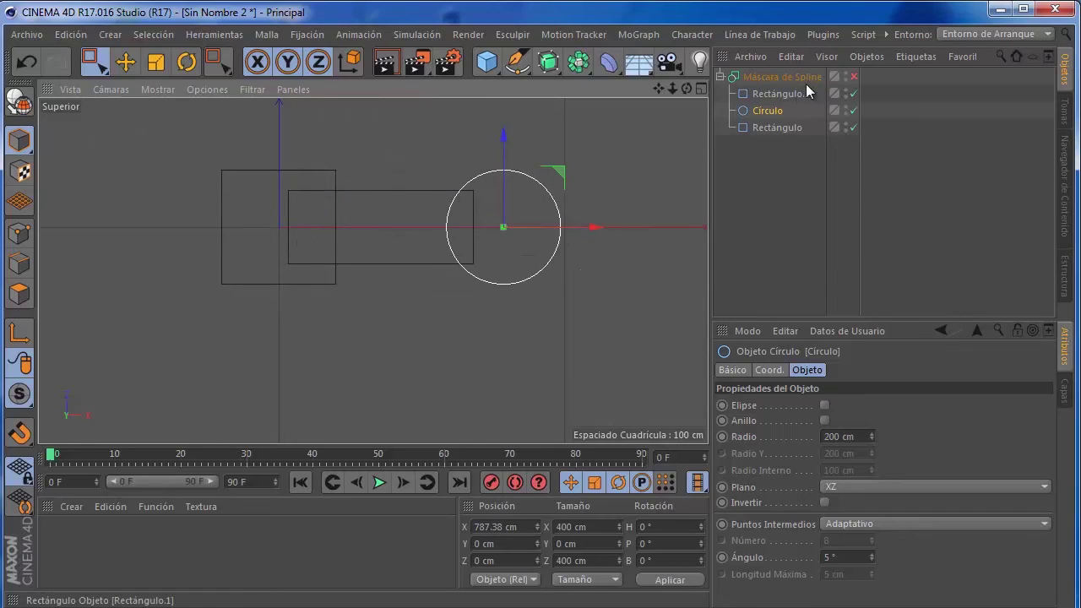
click(854, 77)
click(854, 77)
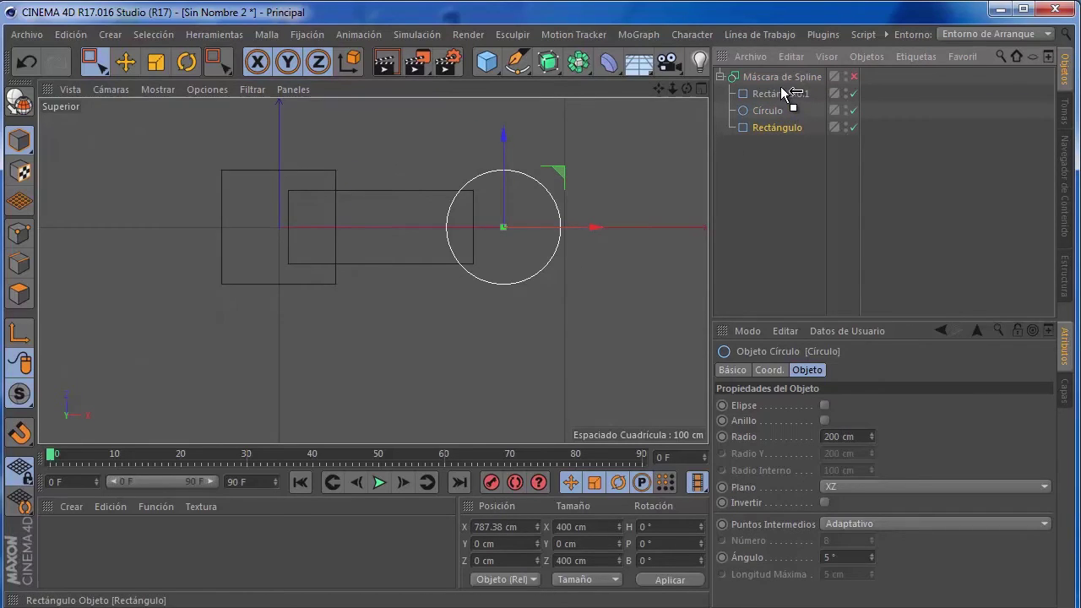
drag(792, 92, 791, 89)
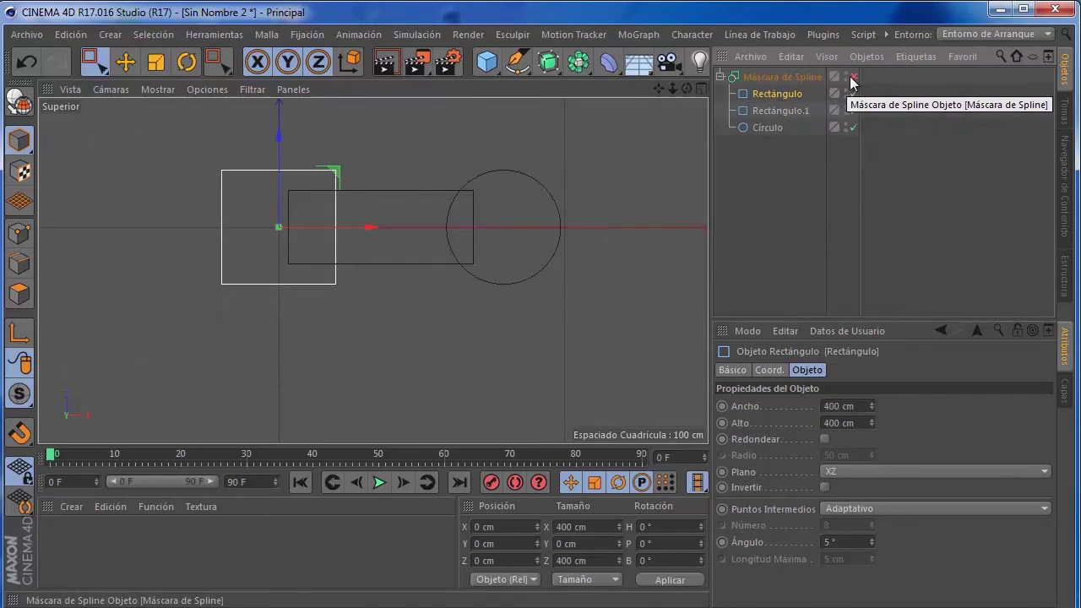
click(851, 78)
click(779, 111)
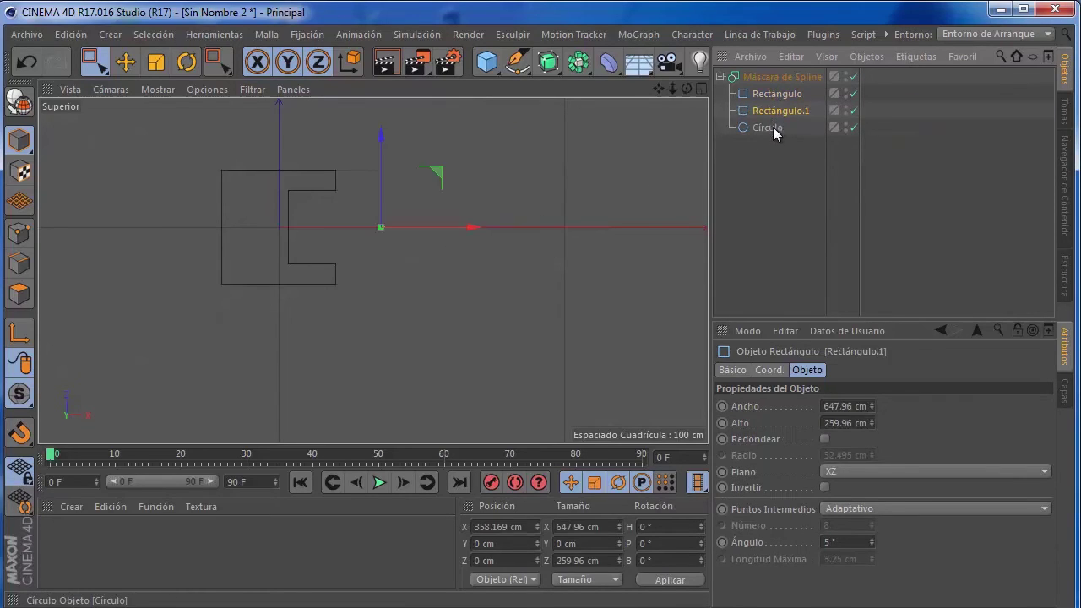
click(768, 127)
mouse_move(524, 232)
mouse_down()
mouse_move(268, 218)
mouse_move(253, 208)
mouse_up()
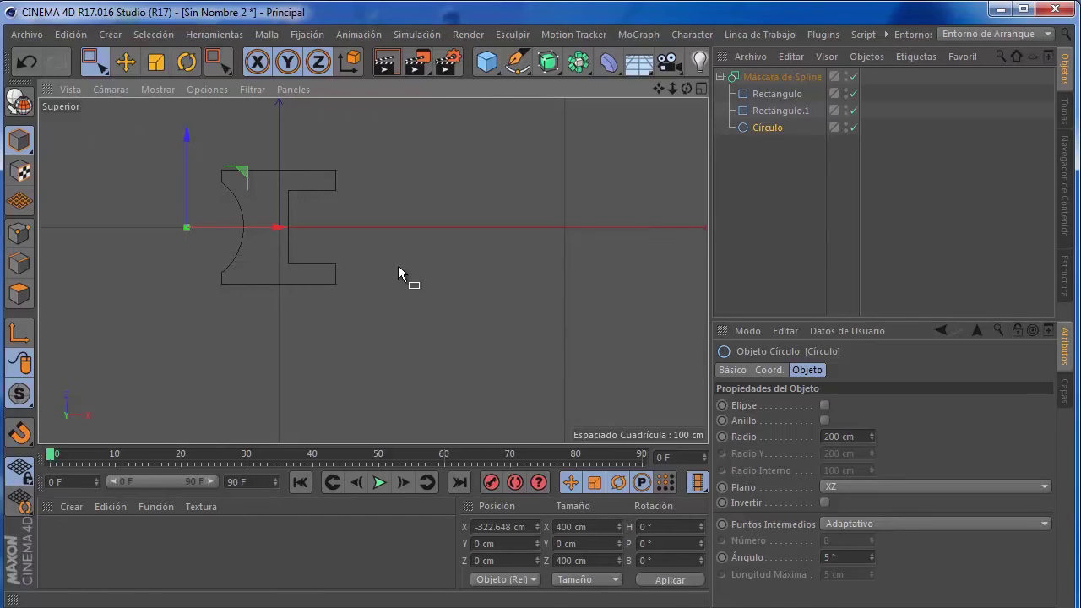
Select Máscara de Spline and frame the masked shape in an enlarged perspective view.
click(739, 76)
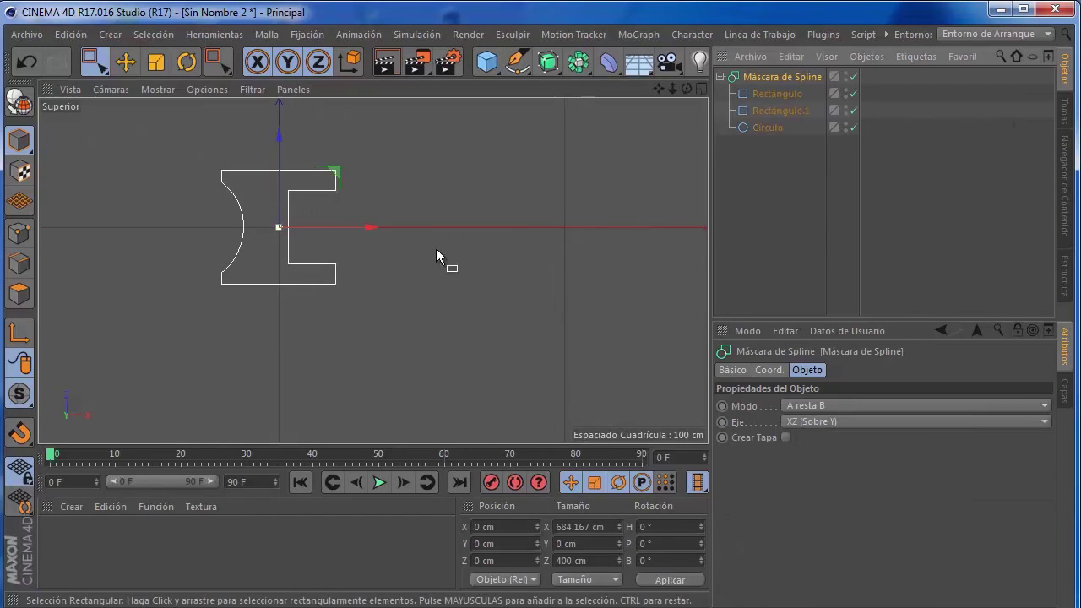
middle_click(427, 261)
middle_click(289, 212)
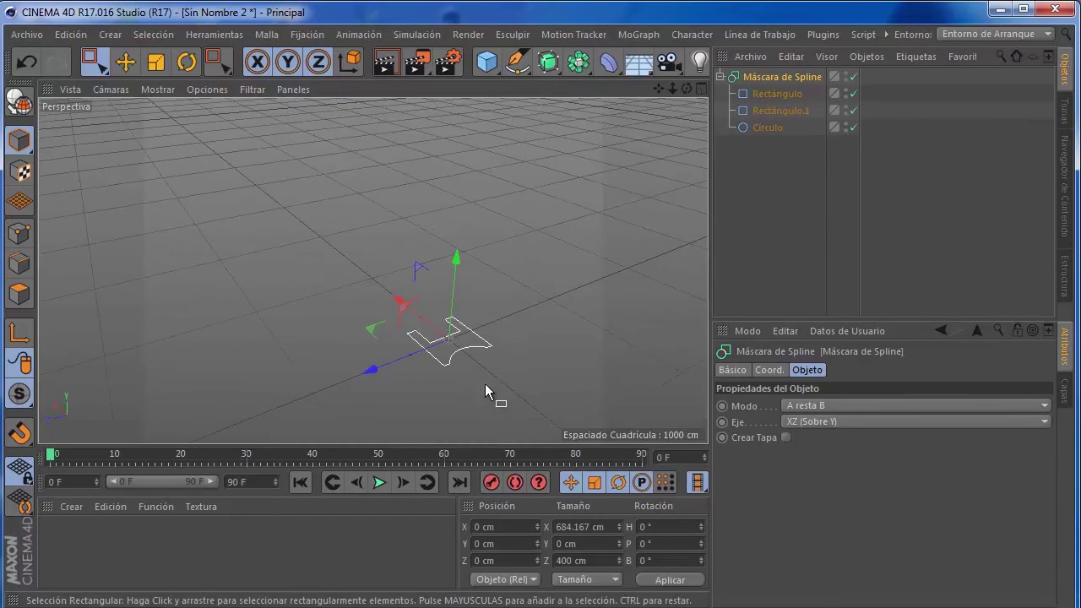
alt+middle_drag(511, 315, 429, 266)
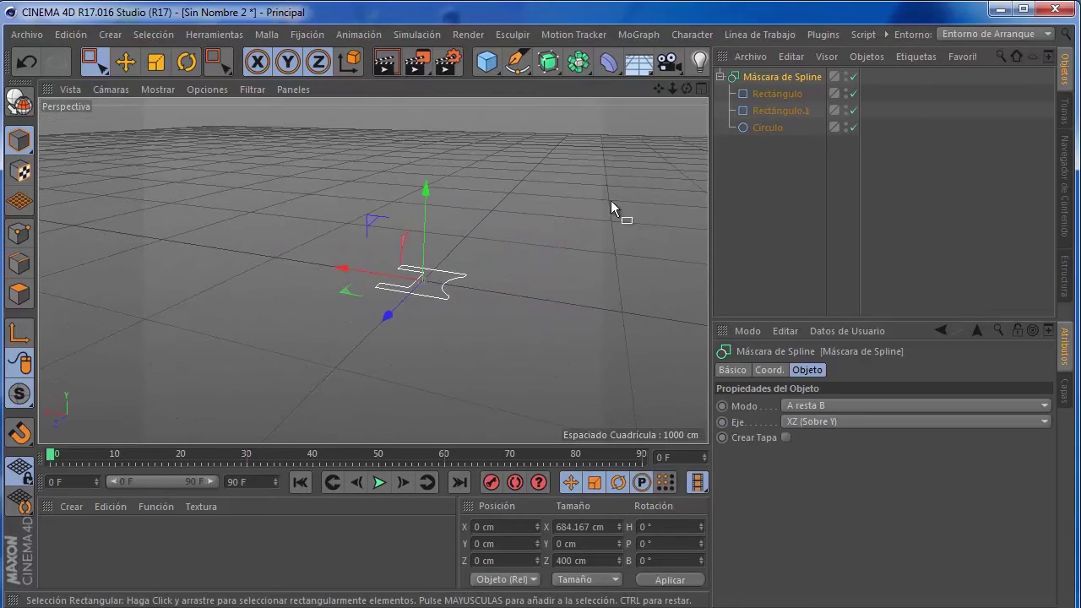
Place Máscara de Spline inside a new Extrusión with Movimiento 0 / 152 / 0 cm.
click(547, 62)
alt+click(723, 85)
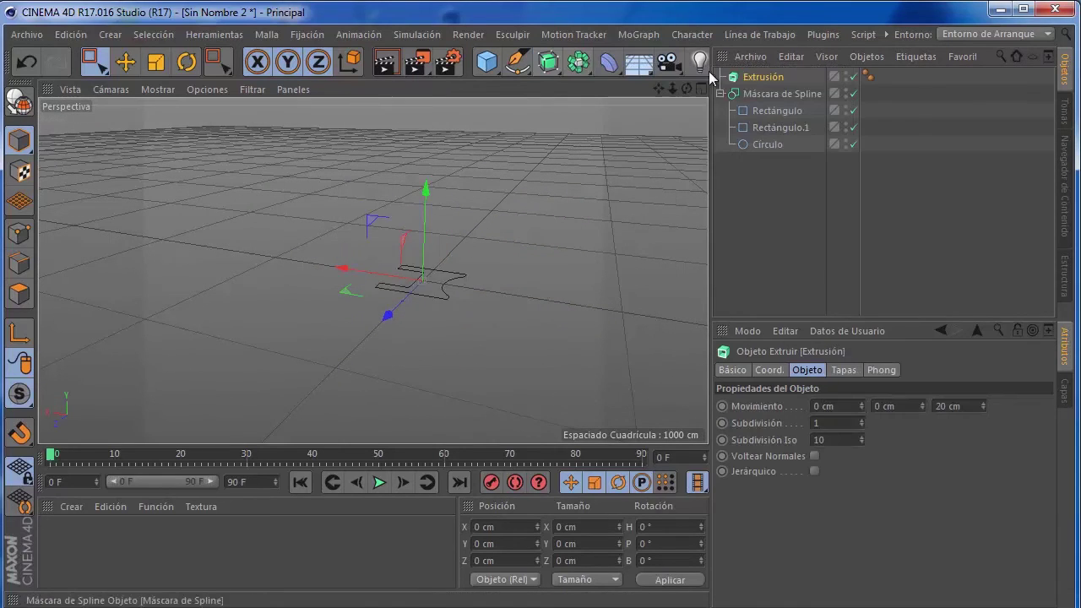
click(720, 94)
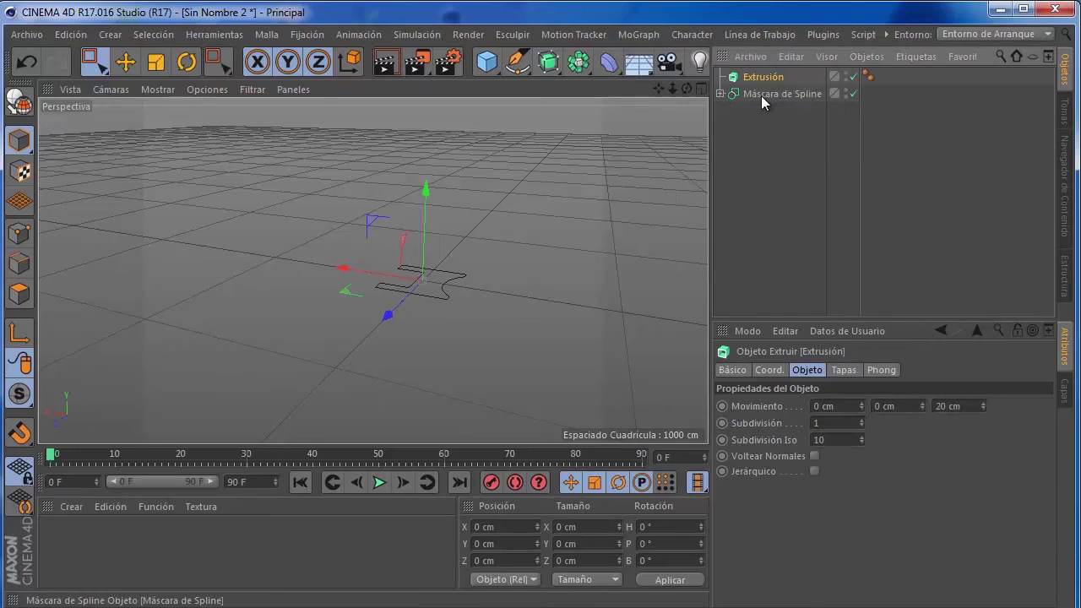
drag(765, 82, 762, 77)
scroll(456, 298, up, 5)
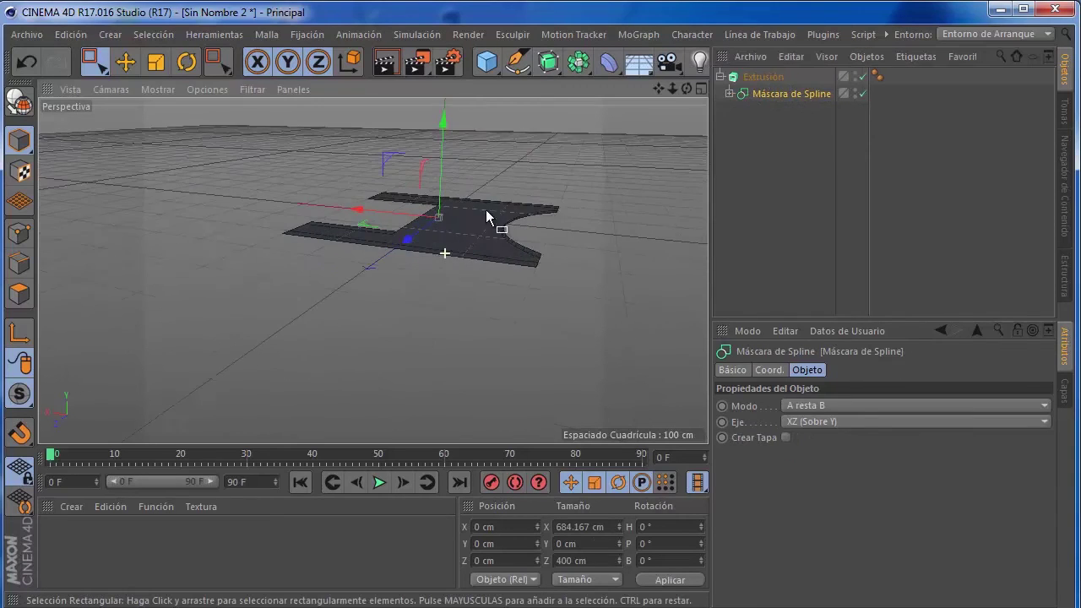
click(774, 76)
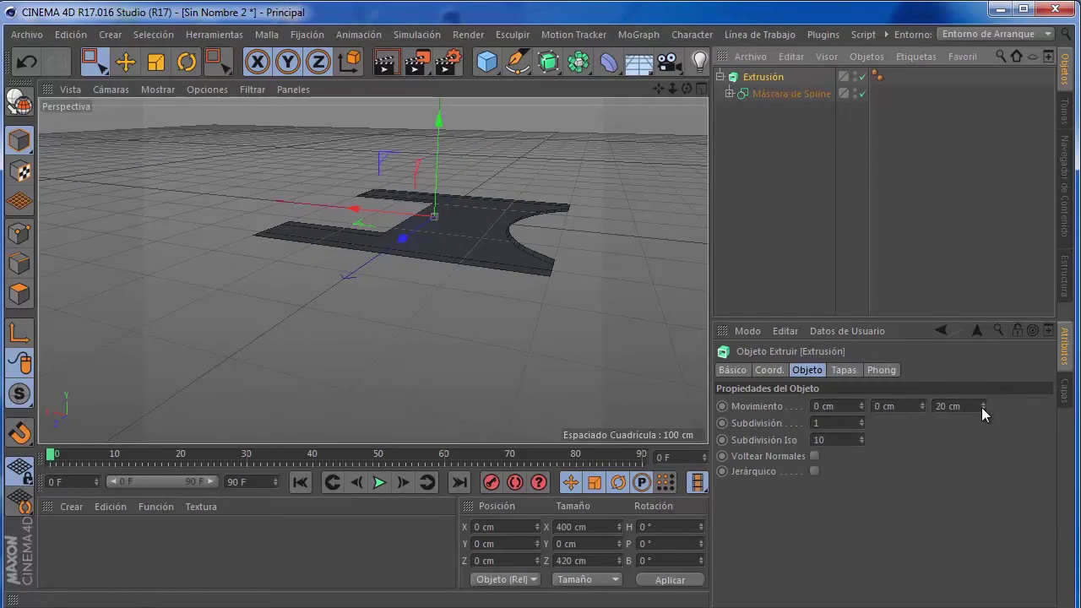
mouse_move(981, 407)
mouse_down()
mouse_move(870, 428)
mouse_move(923, 397)
mouse_up()
Set both the Inicial and Final caps of the Extrusión to Tapa con Canto.
click(844, 370)
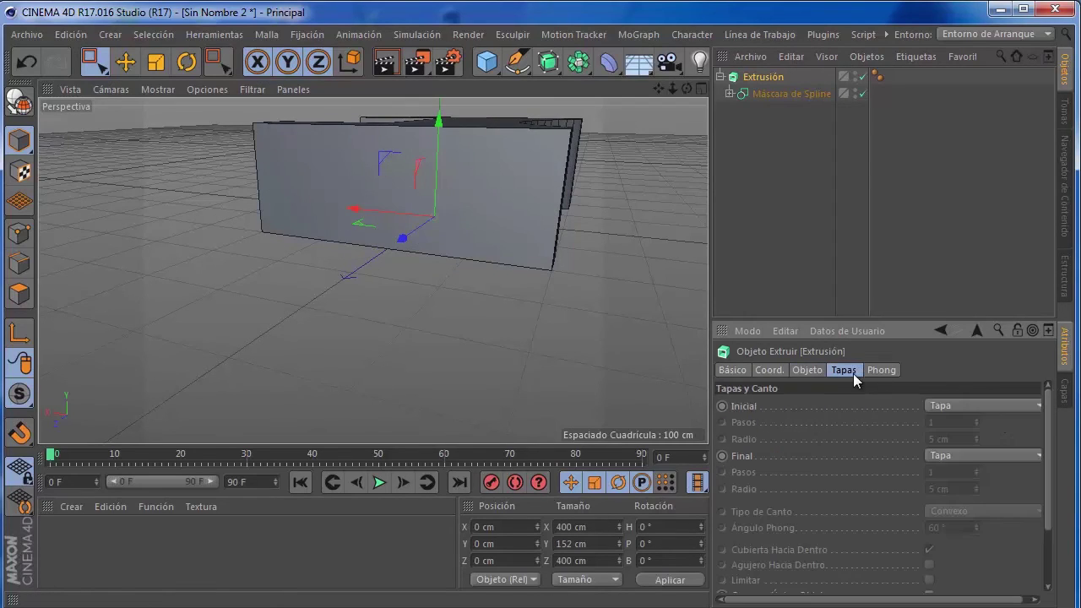
click(952, 404)
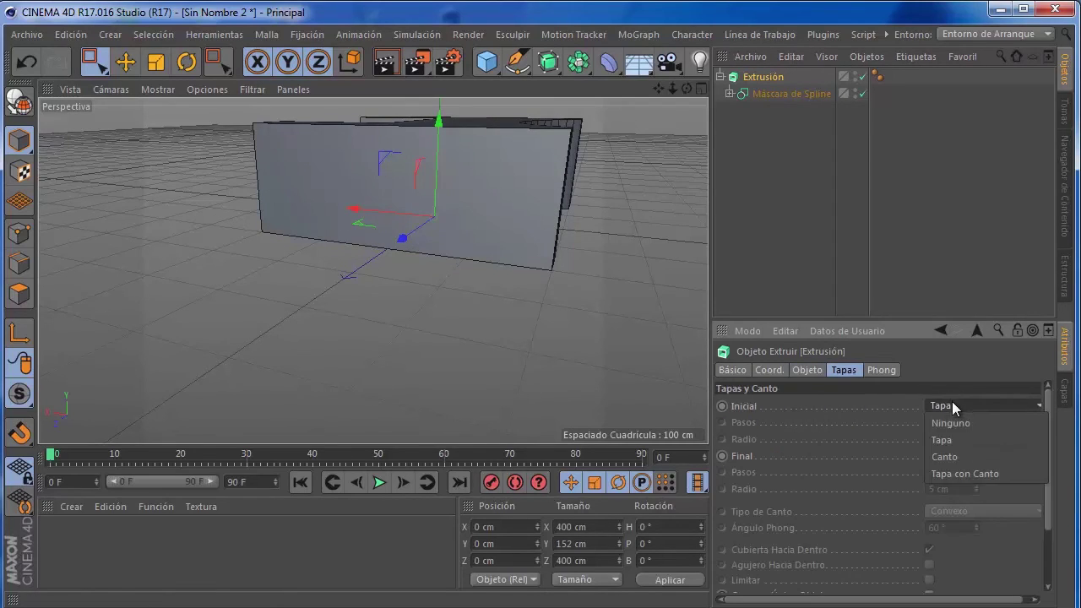
click(959, 470)
click(962, 458)
click(956, 524)
alt+drag(244, 250, 296, 257)
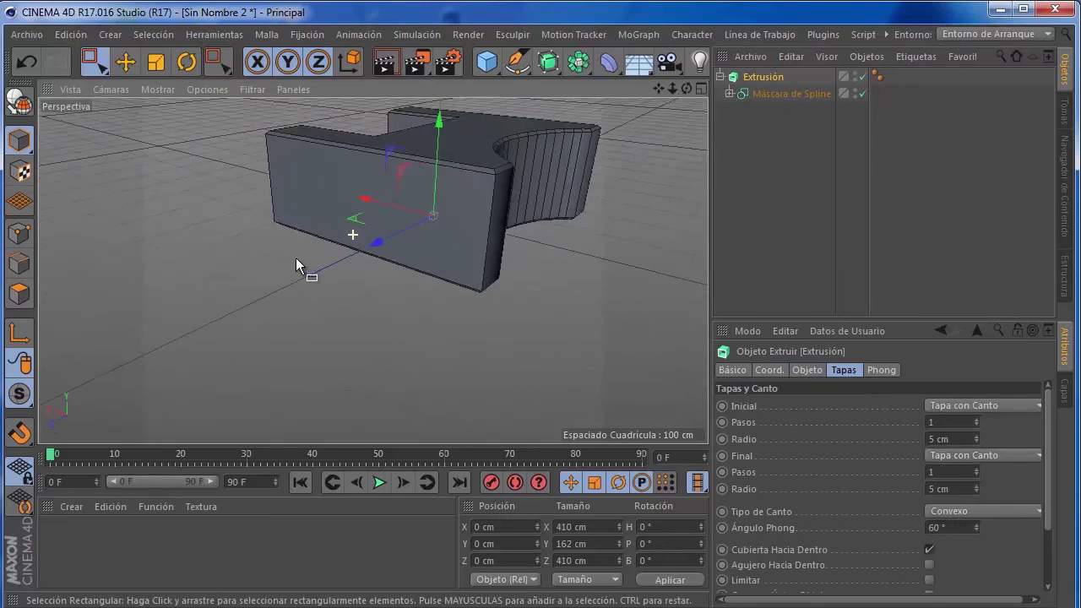
Raise the start cap fillet steps, set a 5 cm radius, and move Máscara de Spline out of Extrusión.
click(978, 420)
click(978, 420)
click(978, 421)
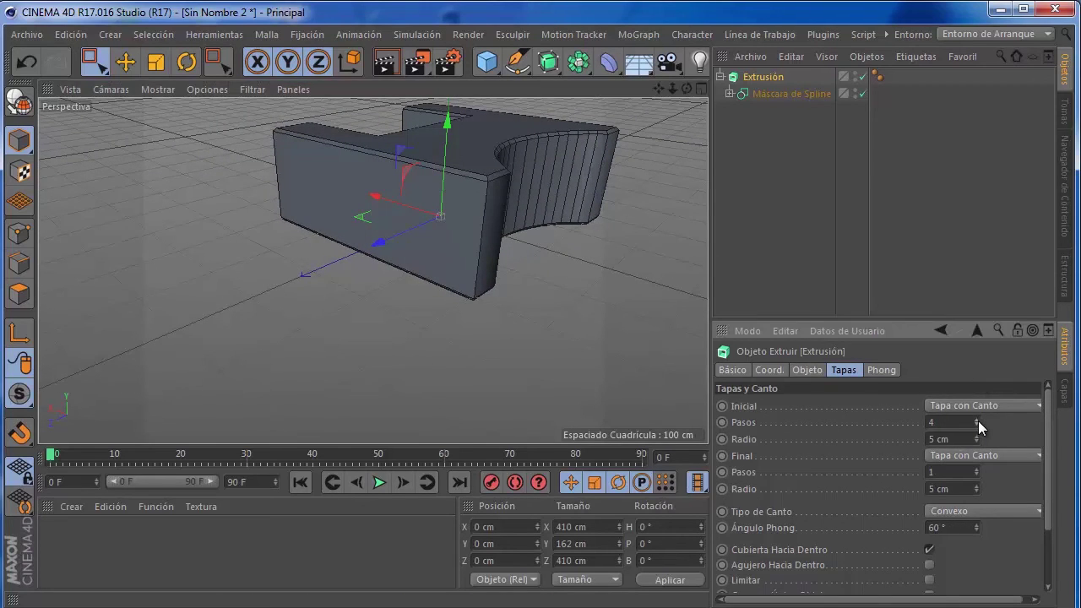
drag(978, 435, 972, 441)
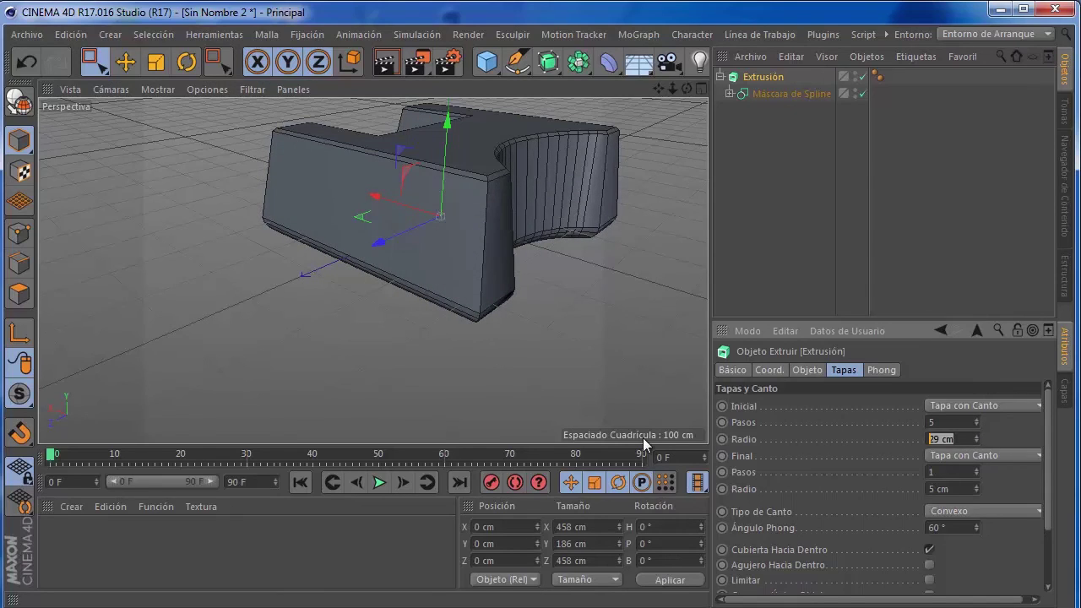
text(5)
key(Return)
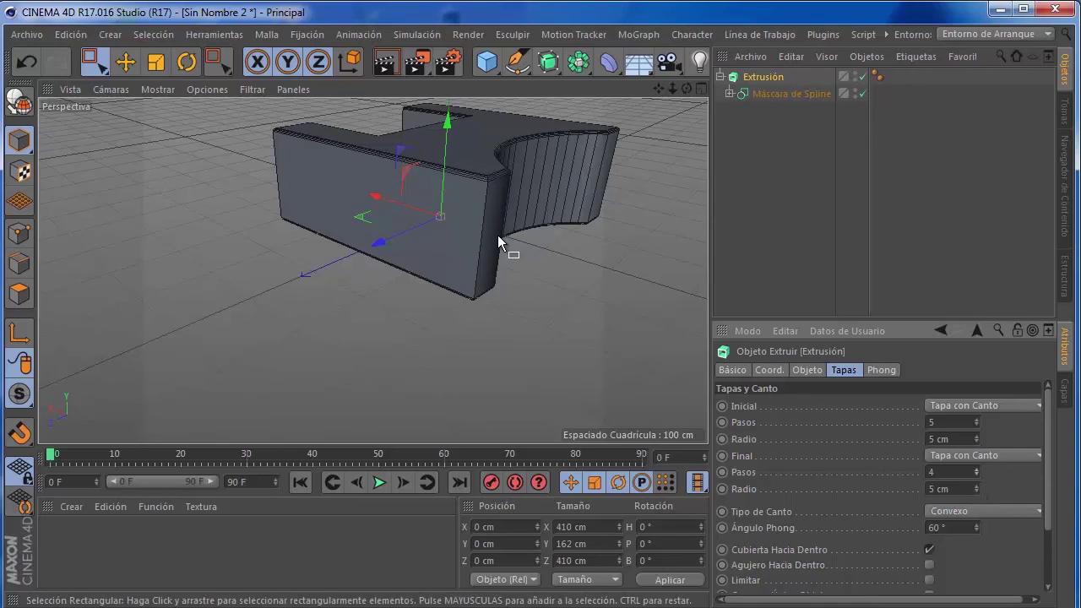
mouse_move(540, 234)
alt+mouse_down()
mouse_move(554, 202)
mouse_move(517, 215)
mouse_move(458, 285)
mouse_move(418, 300)
alt+mouse_up()
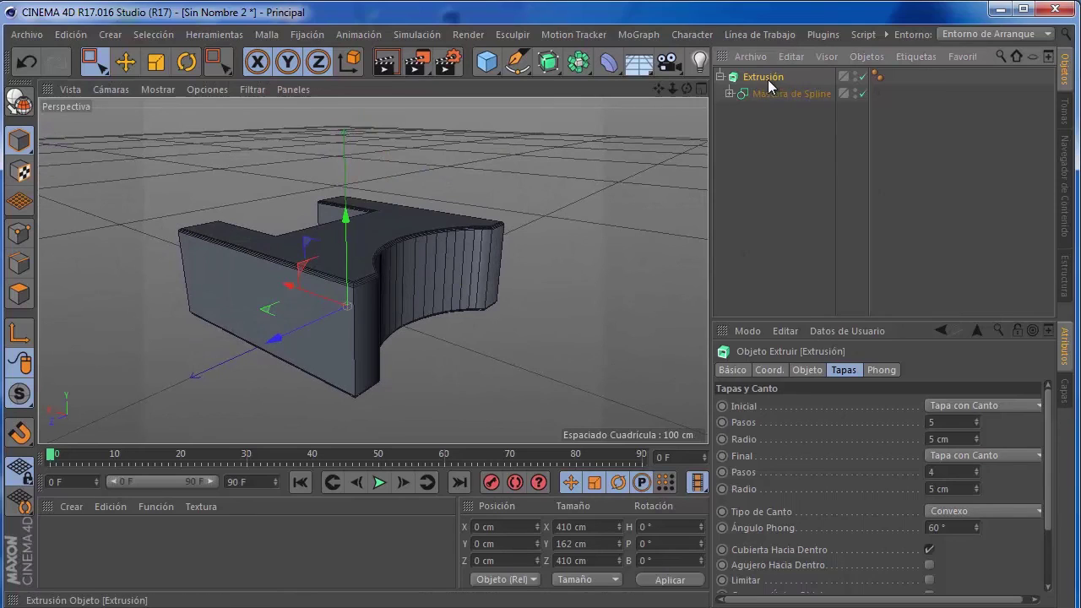
drag(768, 99, 767, 152)
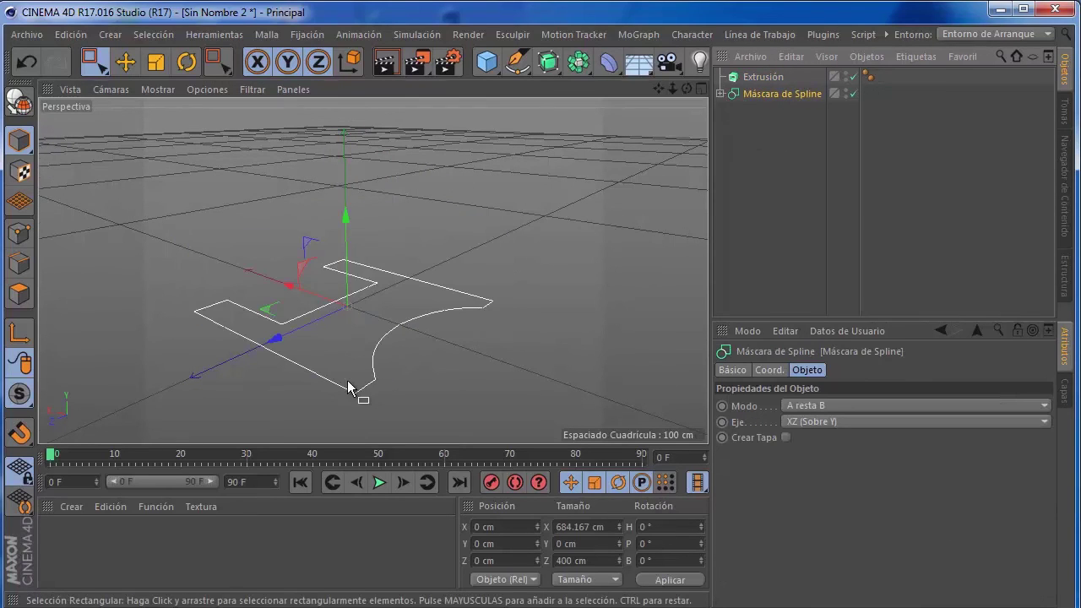
Try Hacer Editable on Máscara de Spline, then undo the conversion.
alt+drag(413, 331, 394, 355)
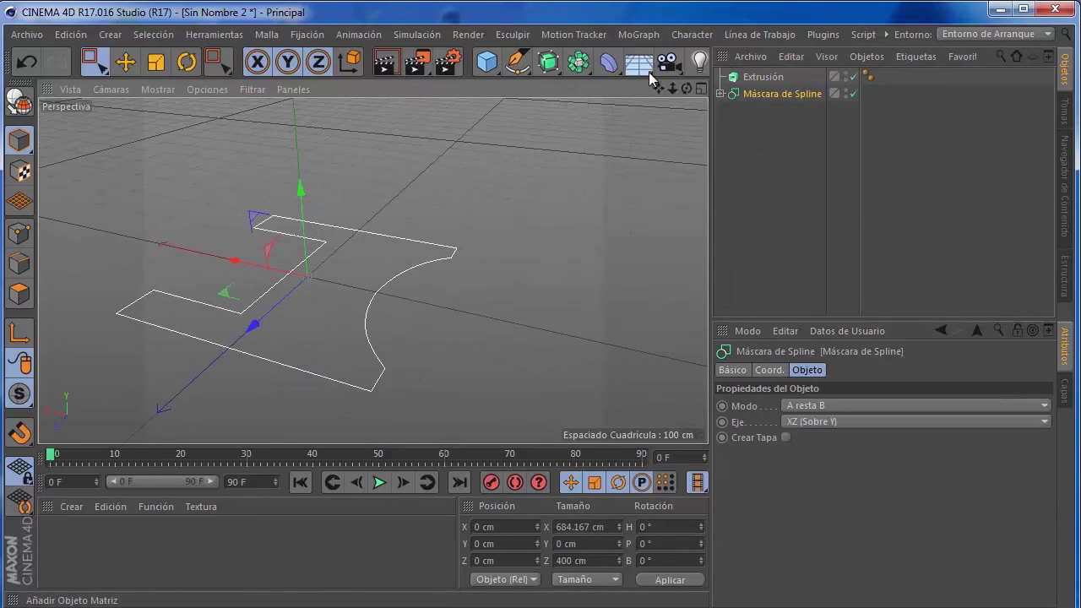
right_click(779, 96)
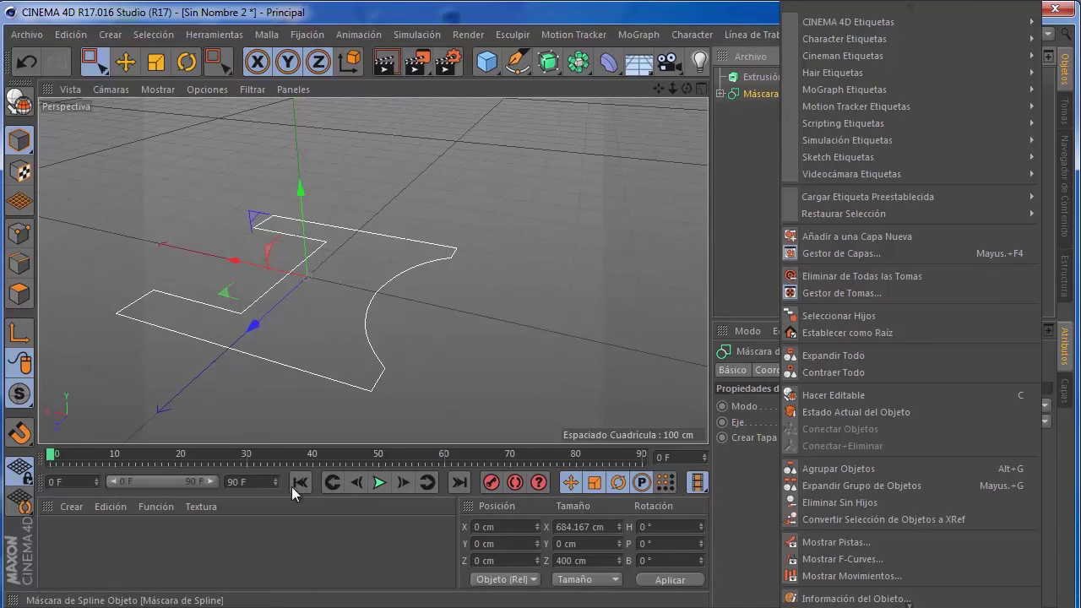
click(851, 352)
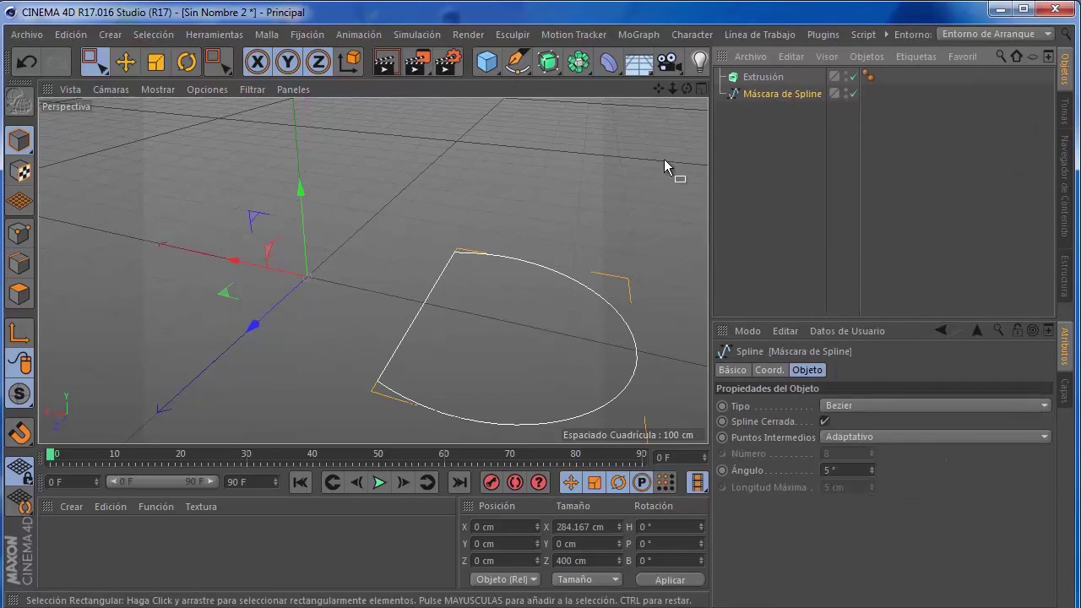
key(ctrl+z)
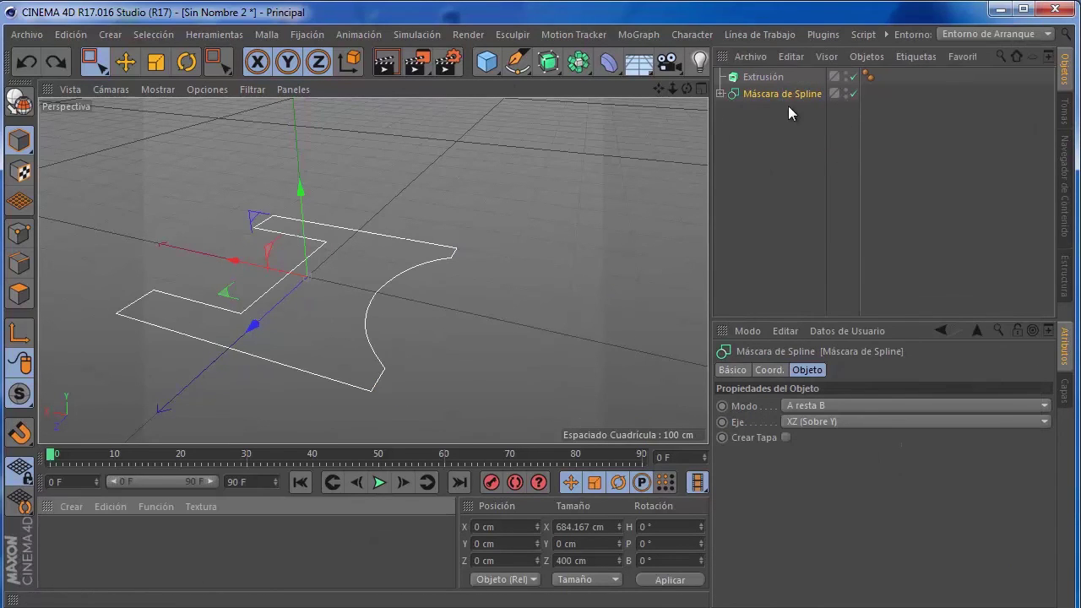
Create a spline copy via Estado Actual del Objeto and select it.
right_click(774, 94)
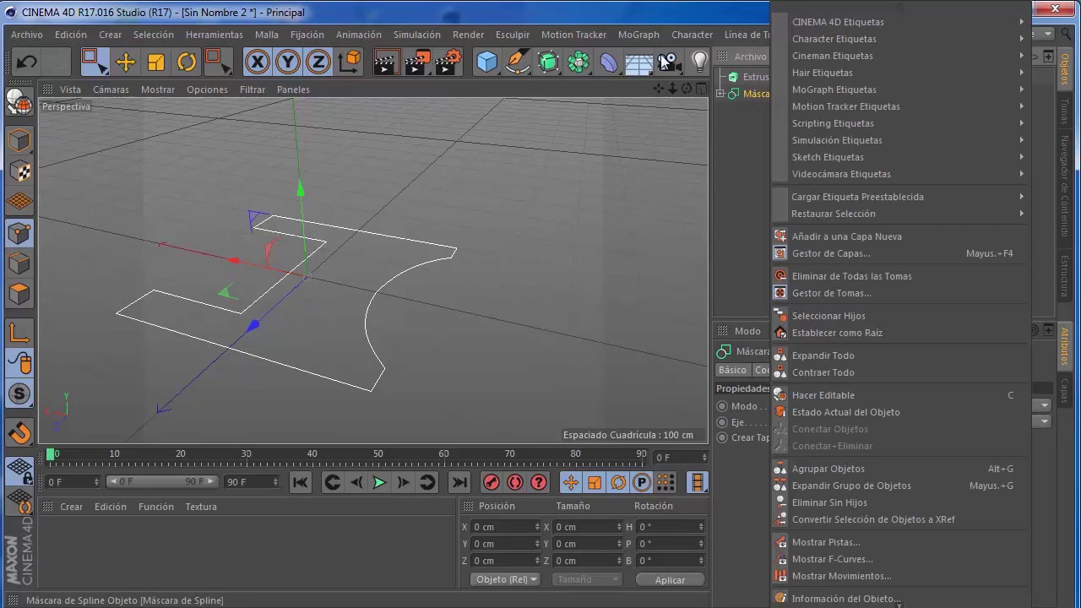
click(812, 412)
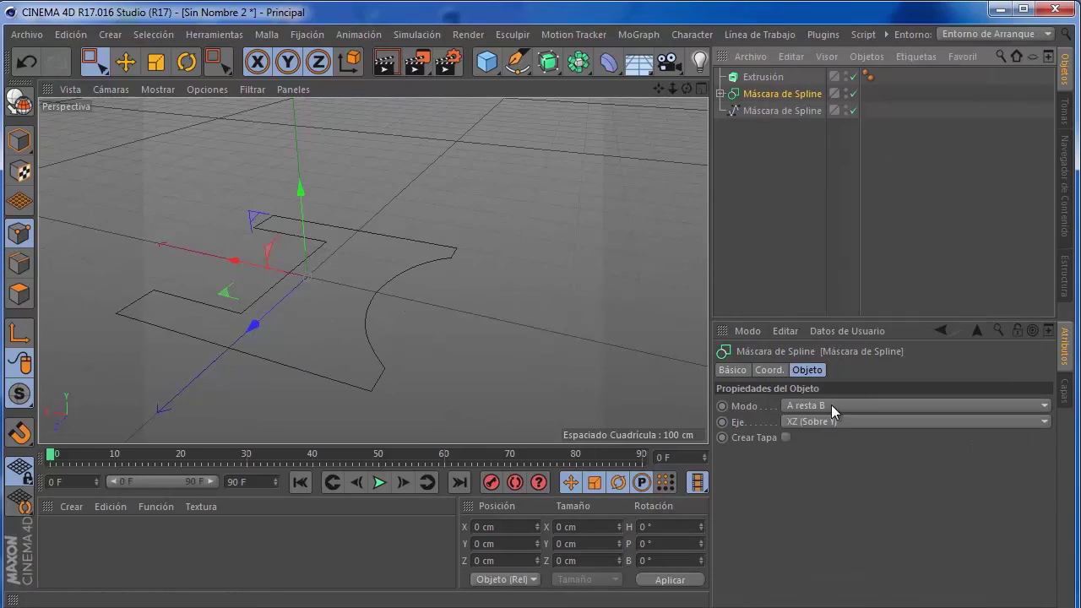
click(781, 113)
Move the spline copy along X away from the original, then select two of its points in Points mode.
alt+drag(128, 237, 71, 156)
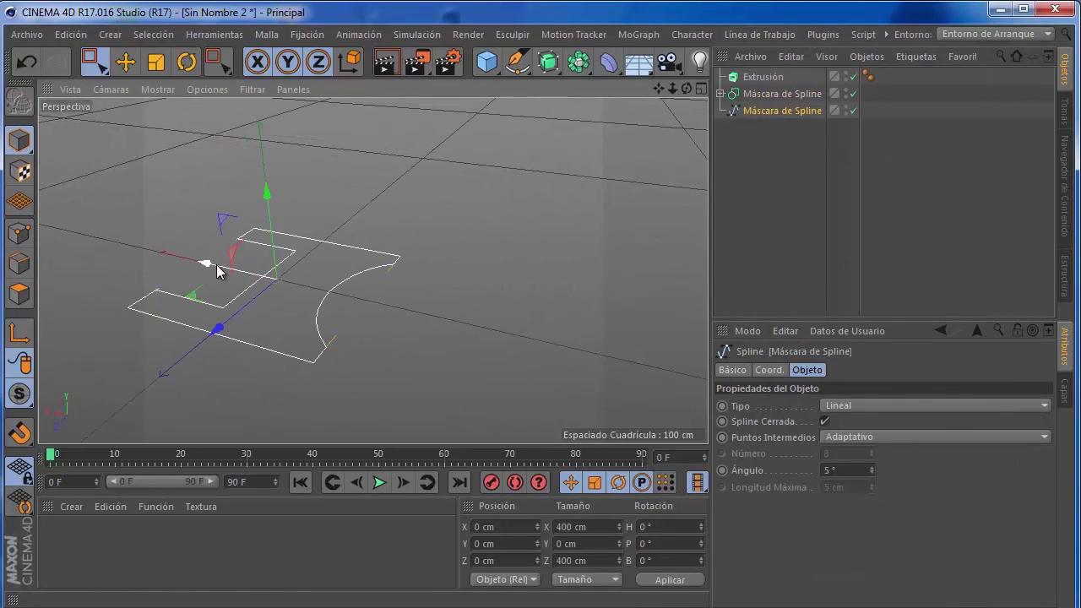
mouse_move(217, 266)
mouse_down()
mouse_move(479, 365)
mouse_move(574, 185)
mouse_up()
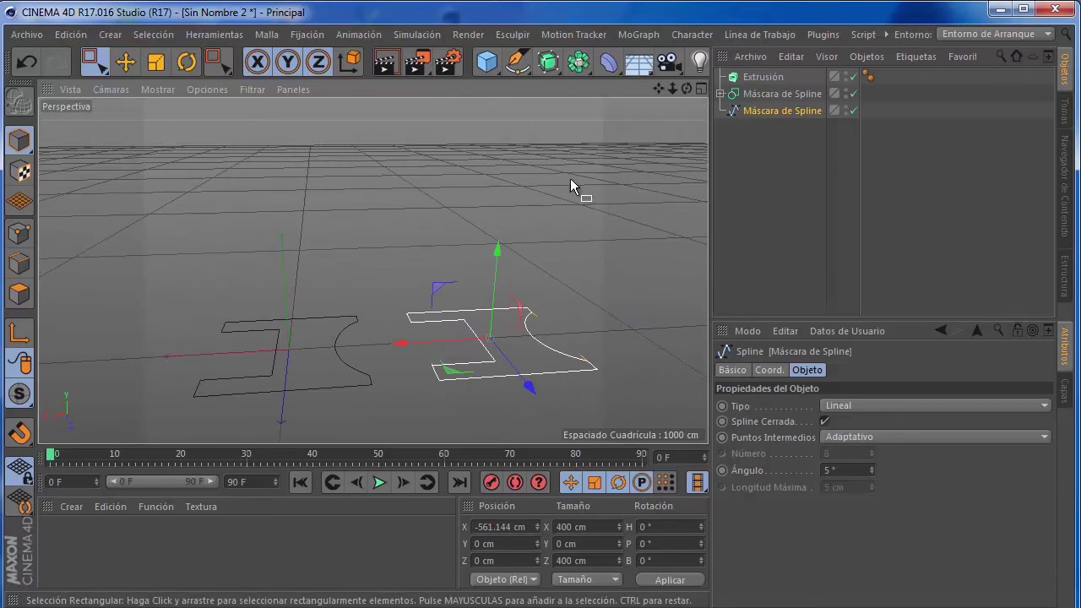
click(19, 233)
drag(402, 301, 441, 372)
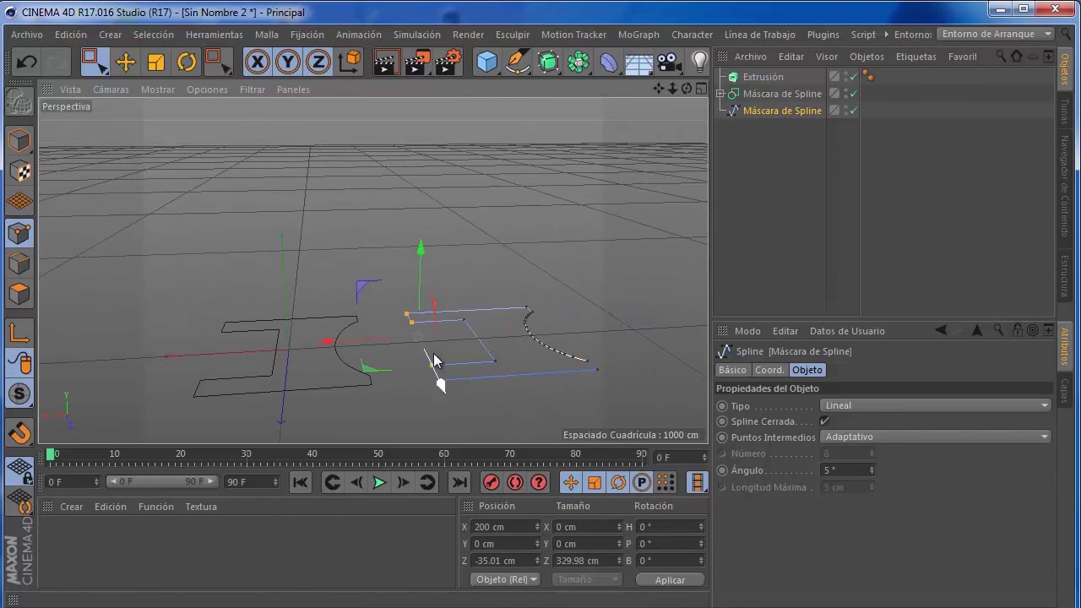
drag(378, 341, 419, 335)
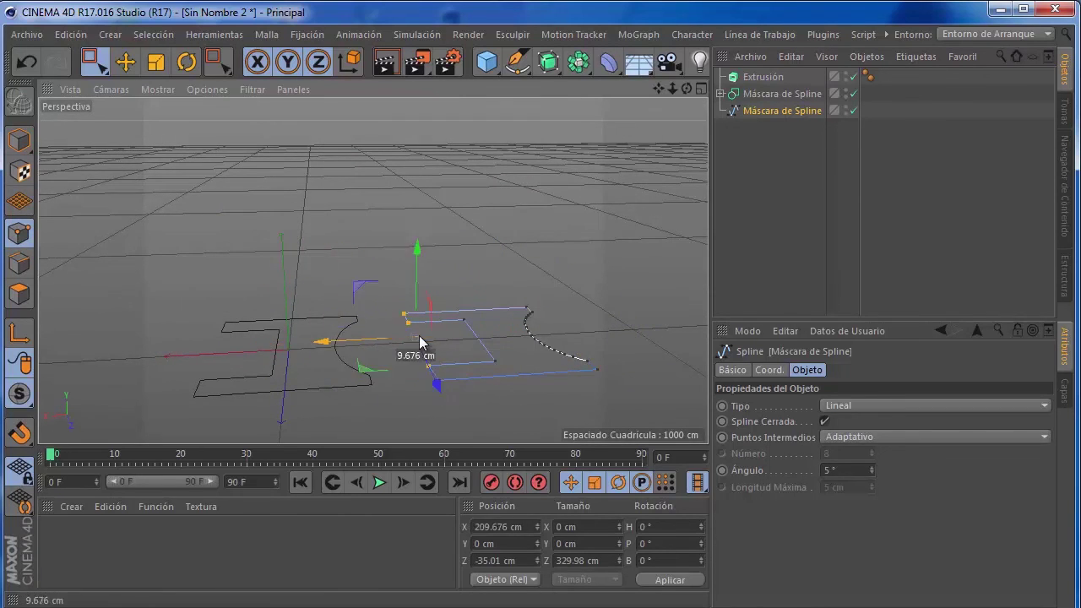
key(ctrl+z)
Zoom in on the spline copy and select the start point of its curve.
scroll(382, 301, down, 1)
alt+drag(551, 361, 453, 391)
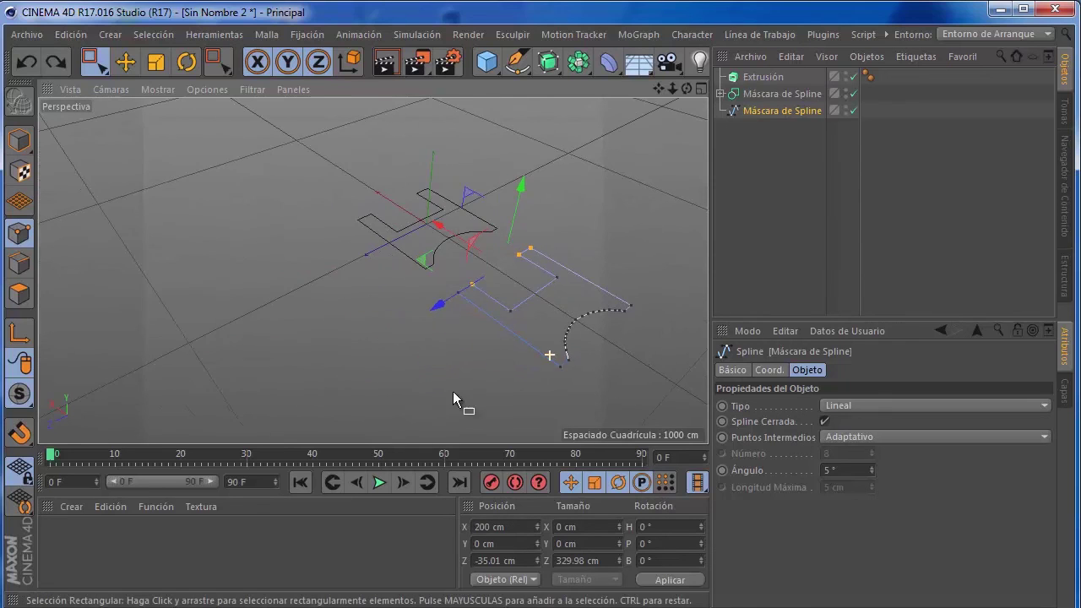
scroll(553, 323, up, 2)
scroll(568, 311, up, 2)
click(534, 317)
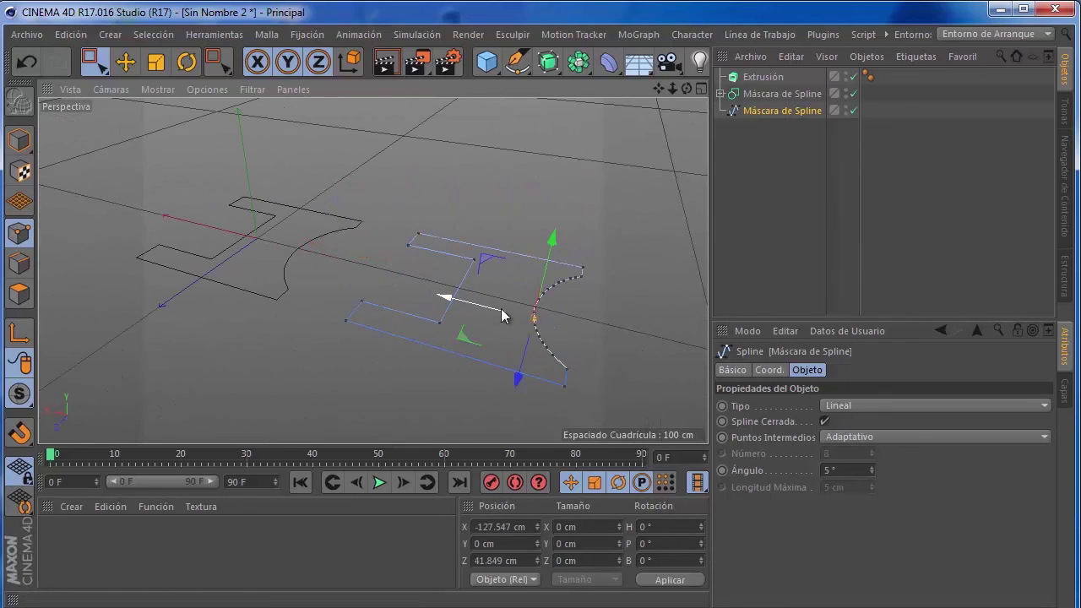
alt+drag(511, 297, 480, 346)
scroll(503, 331, down, 2)
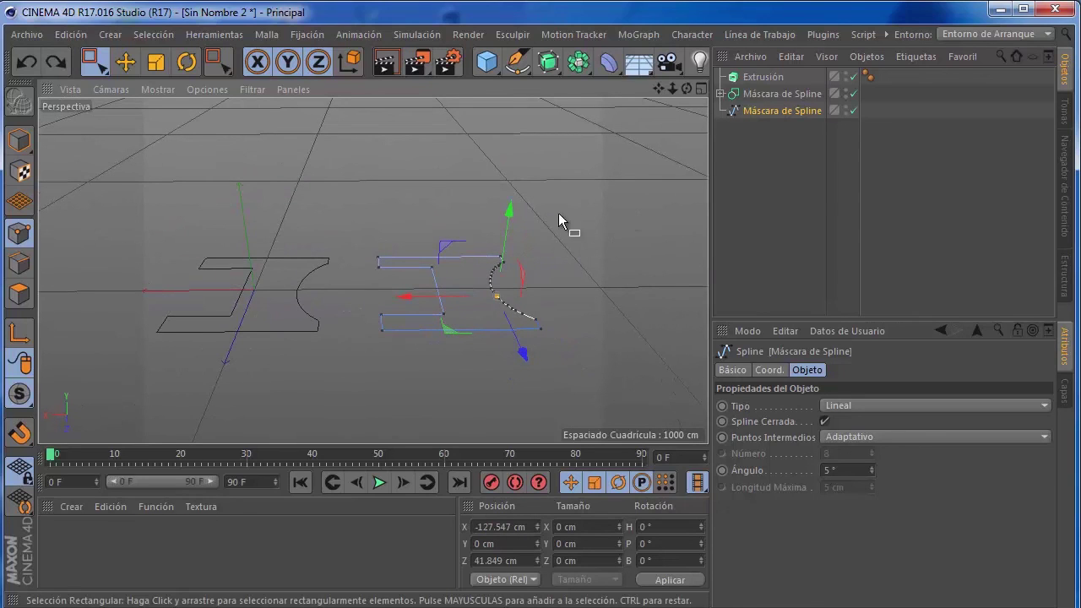
alt+drag(532, 251, 530, 276)
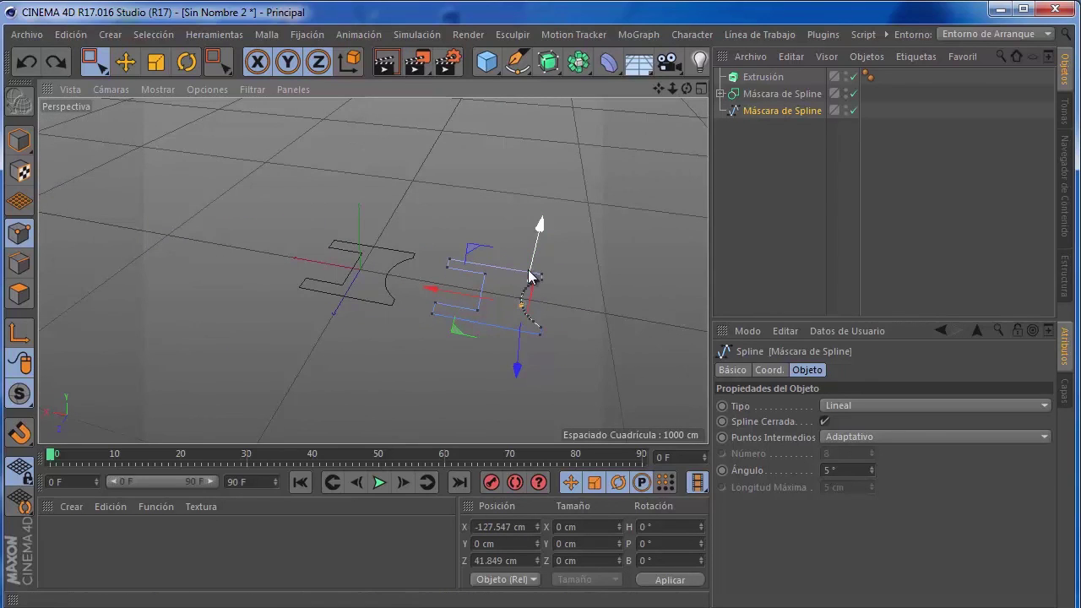